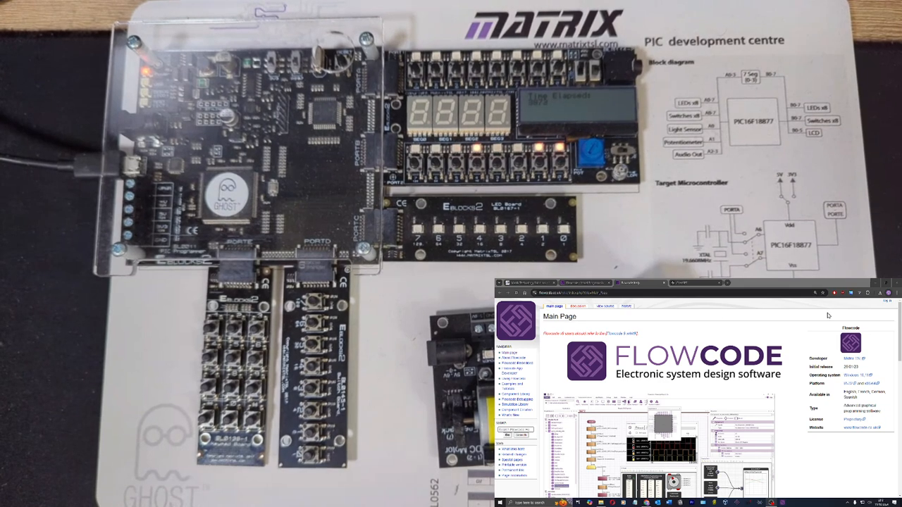
Step: Log in to the Flowcode Help wiki with the saved account credentials
click(886, 302)
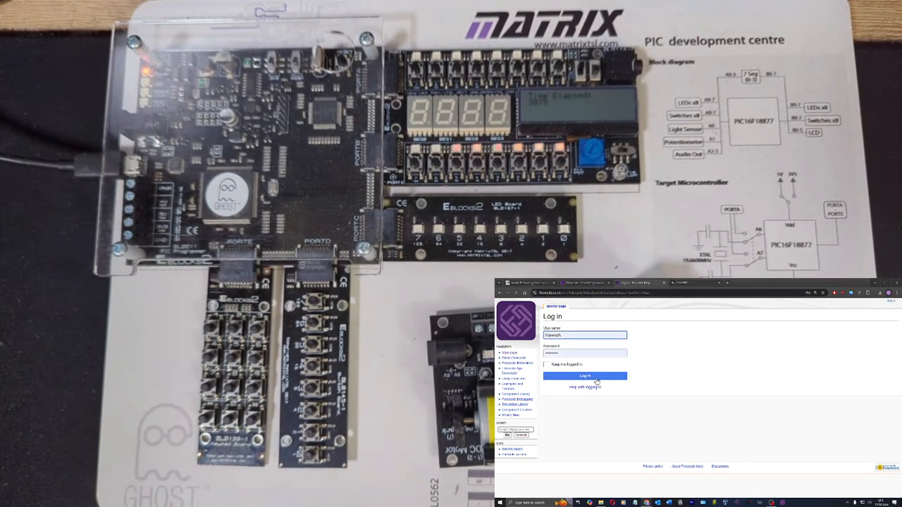
click(595, 379)
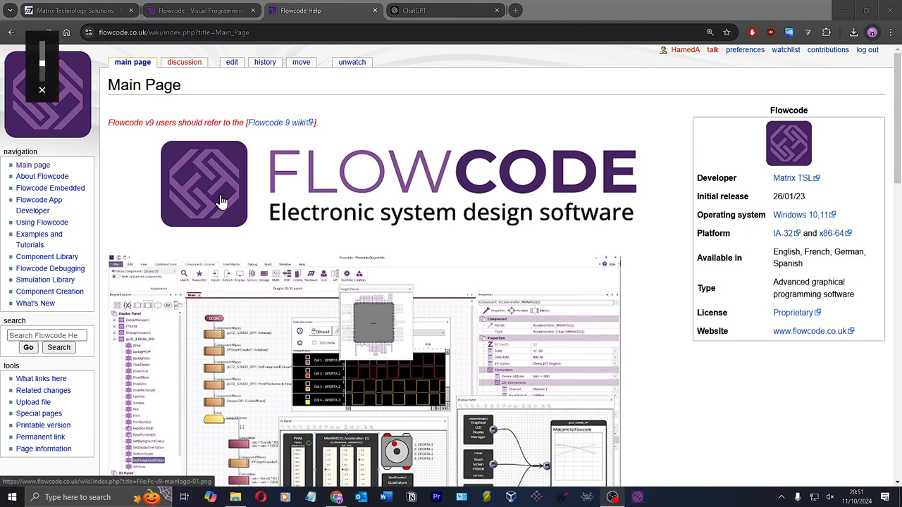
Step: Show the wiki's main page in full screen and skim its sections
click(383, 177)
key(F11)
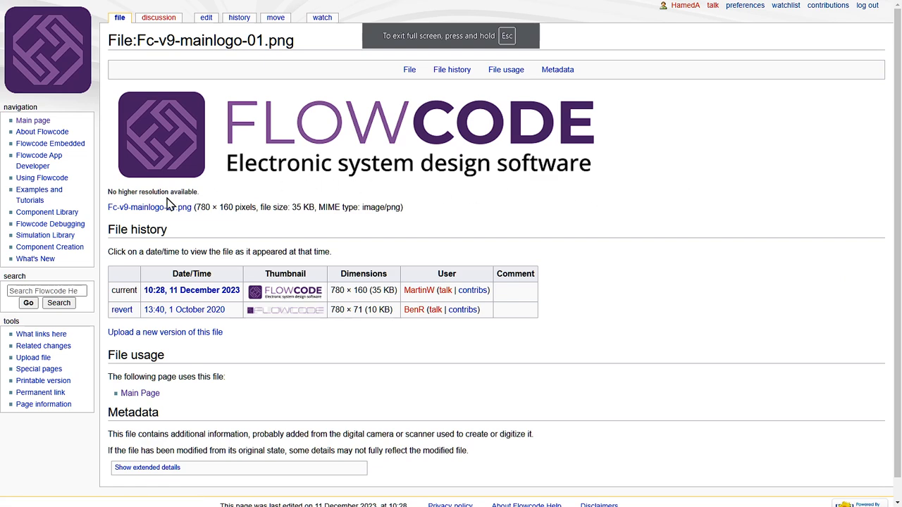
click(35, 121)
scroll(451, 186, down, 10)
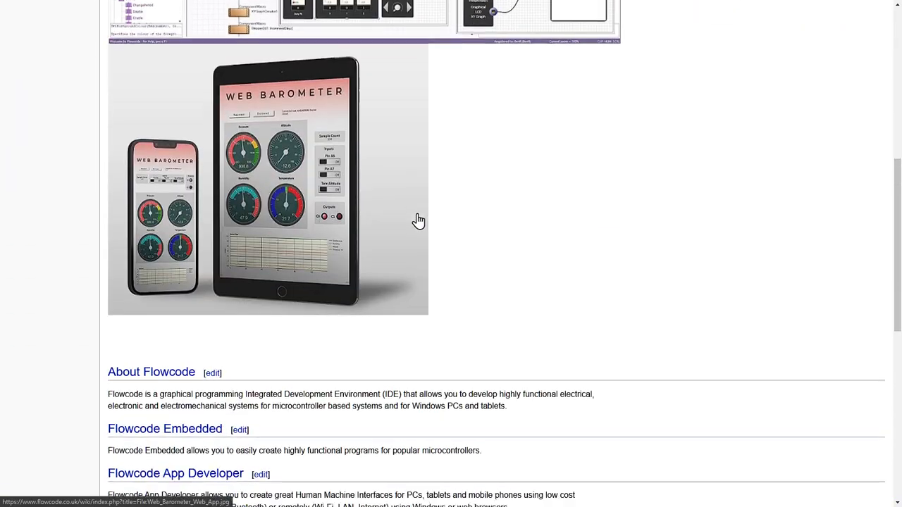
scroll(416, 221, down, 3)
scroll(396, 228, up, 6)
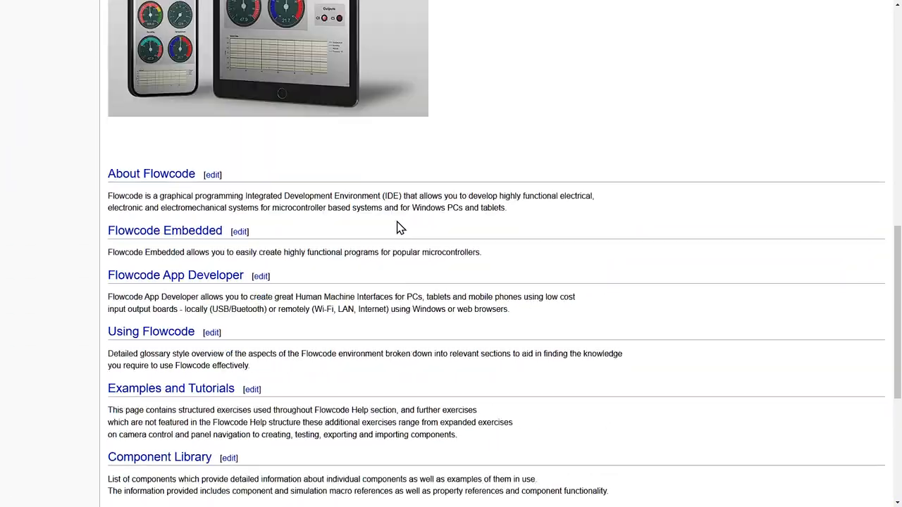
scroll(365, 246, up, 6)
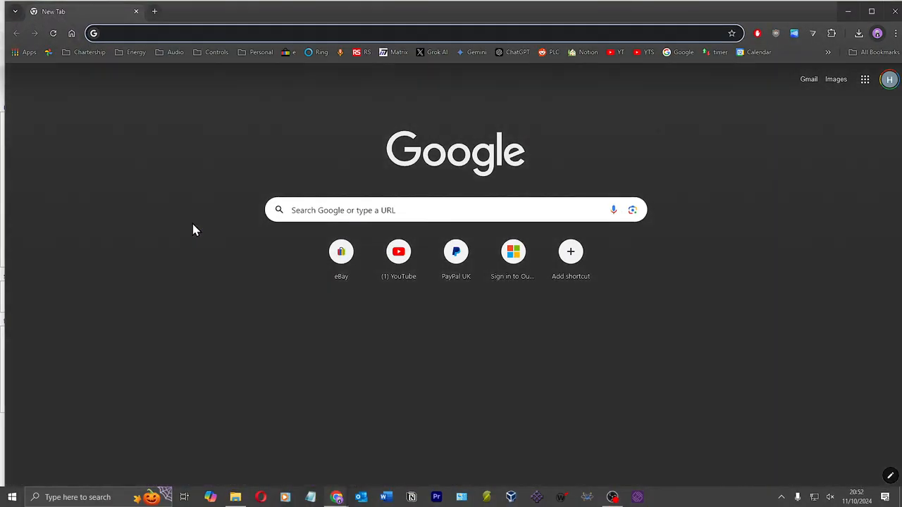
Step: Open the suggested personal GitHub profile in the new browser window and maximize the window
text(git)
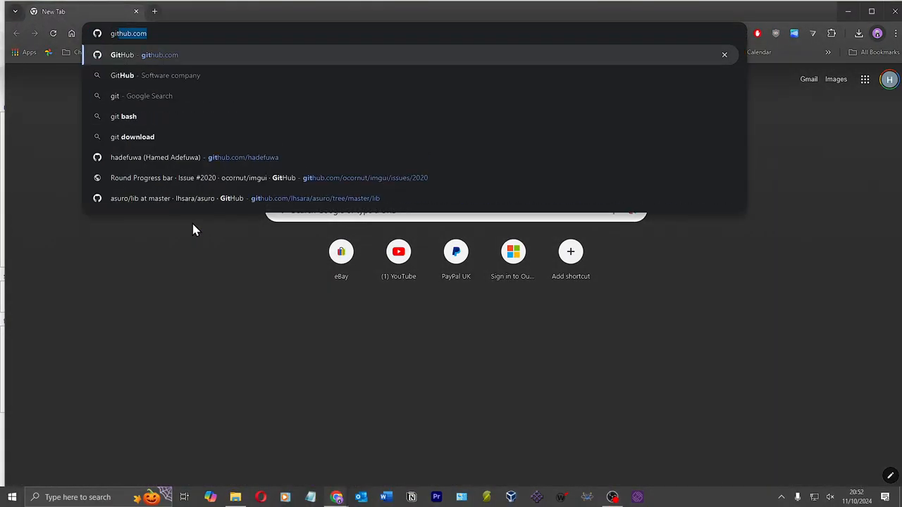
click(179, 156)
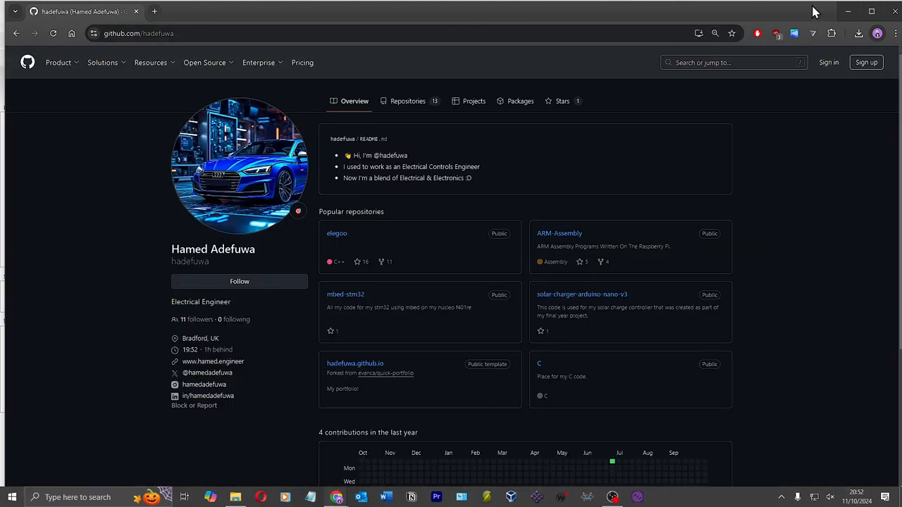
click(872, 11)
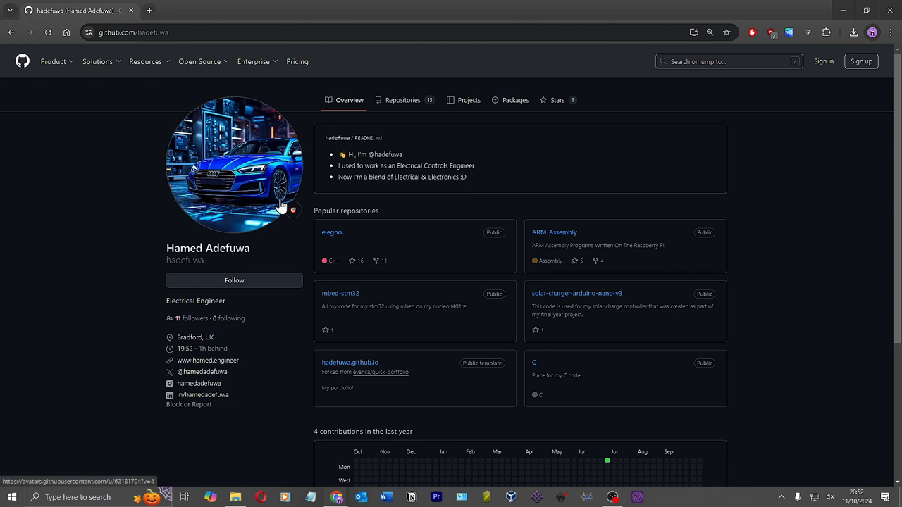
Step: Look through the GitHub profile's repositories list, then its overview with popular repositories and contribution activity
click(405, 106)
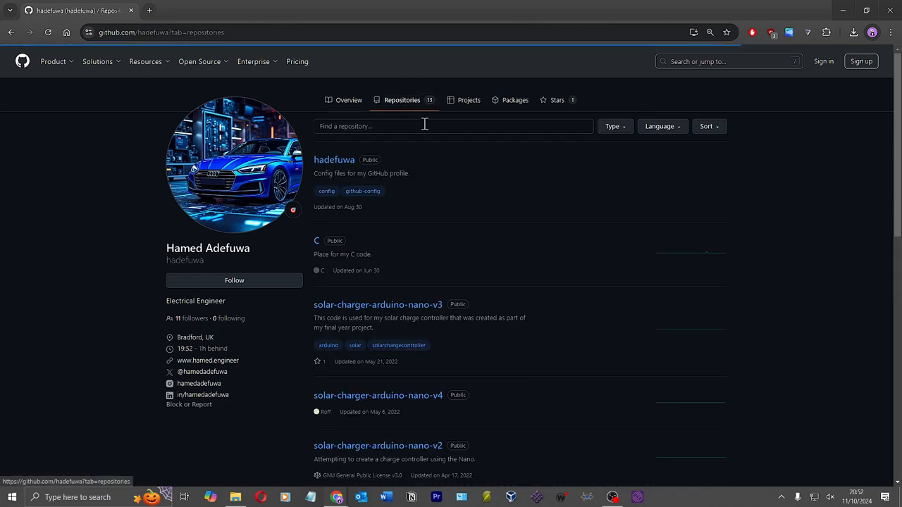
scroll(467, 213, down, 6)
scroll(449, 241, up, 6)
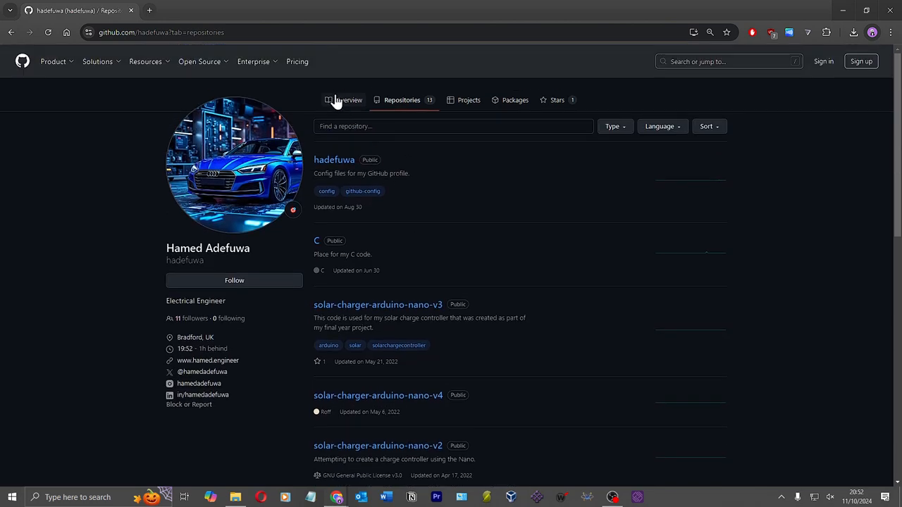
click(346, 100)
scroll(425, 223, down, 3)
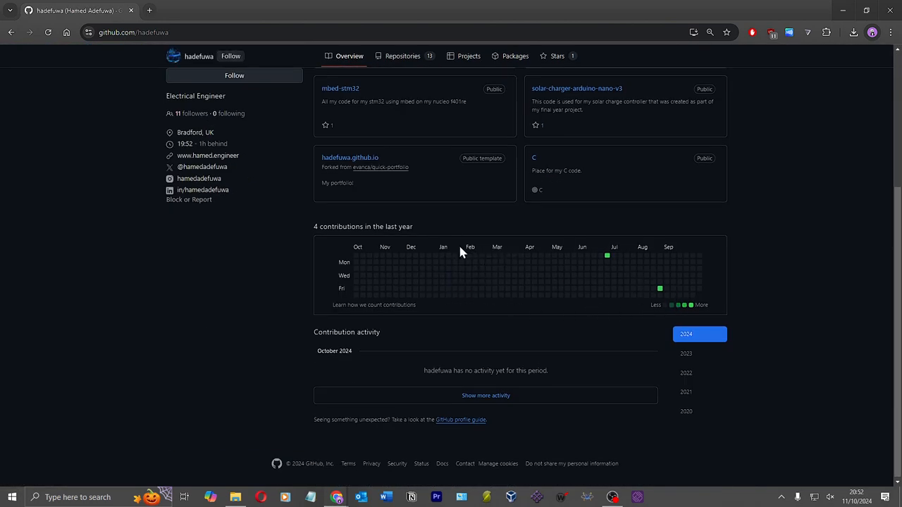
scroll(386, 243, up, 3)
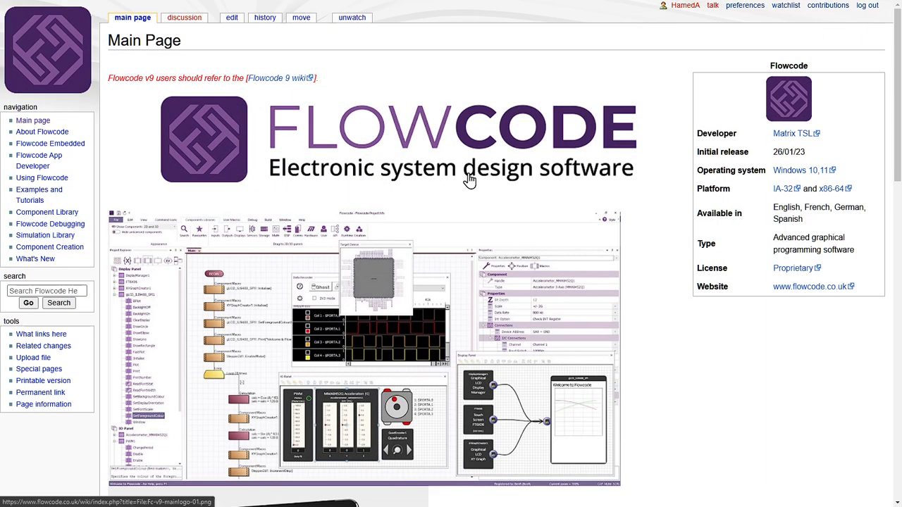
Step: Review the Flowcode Help main page, from the product images through the section descriptions to the end of the page
scroll(400, 229, down, 3)
scroll(533, 284, down, 10)
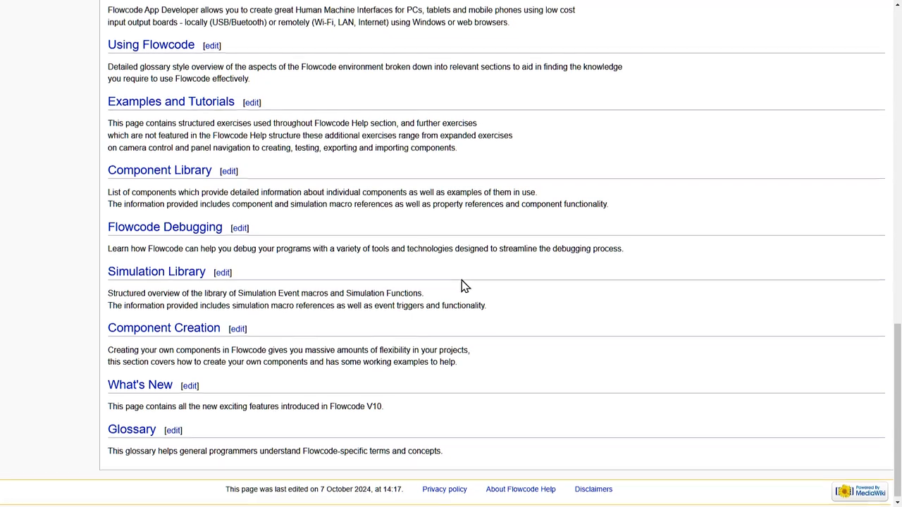
scroll(368, 322, up, 5)
scroll(339, 317, up, 3)
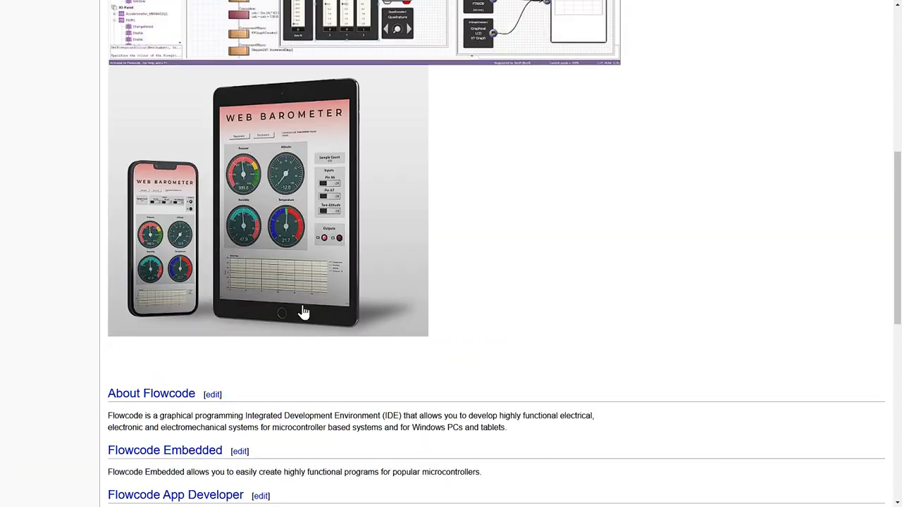
scroll(261, 302, up, 4)
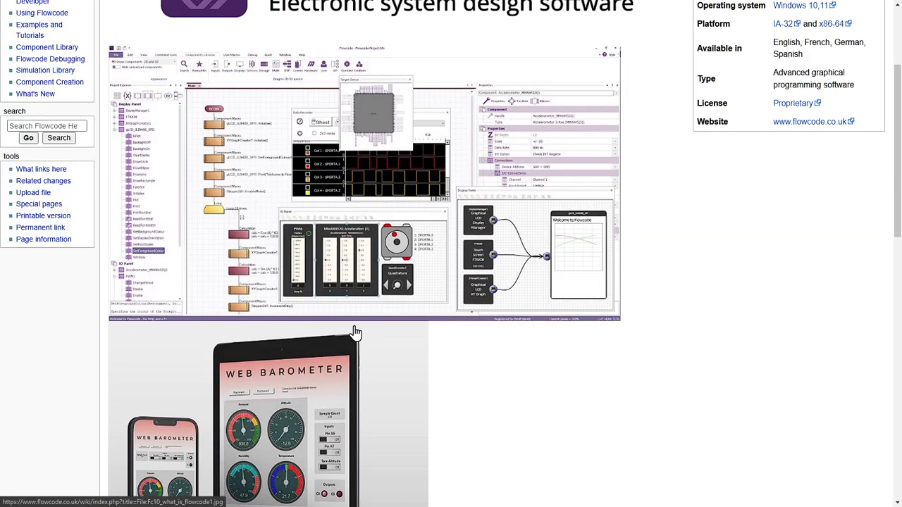
scroll(381, 363, up, 3)
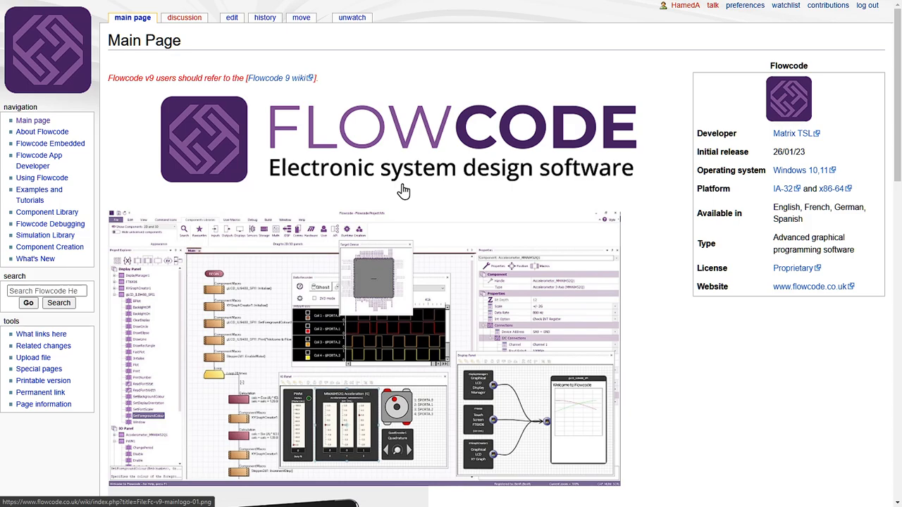
scroll(379, 211, down, 5)
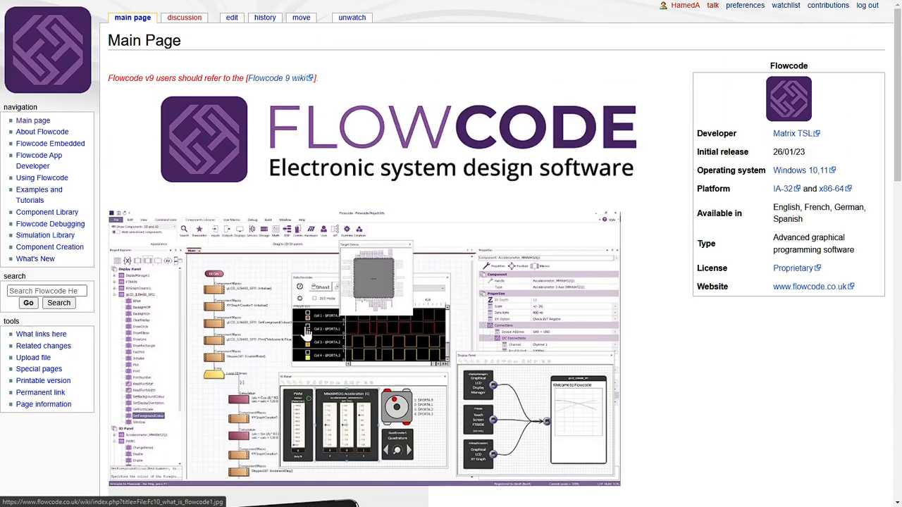
scroll(303, 303, down, 7)
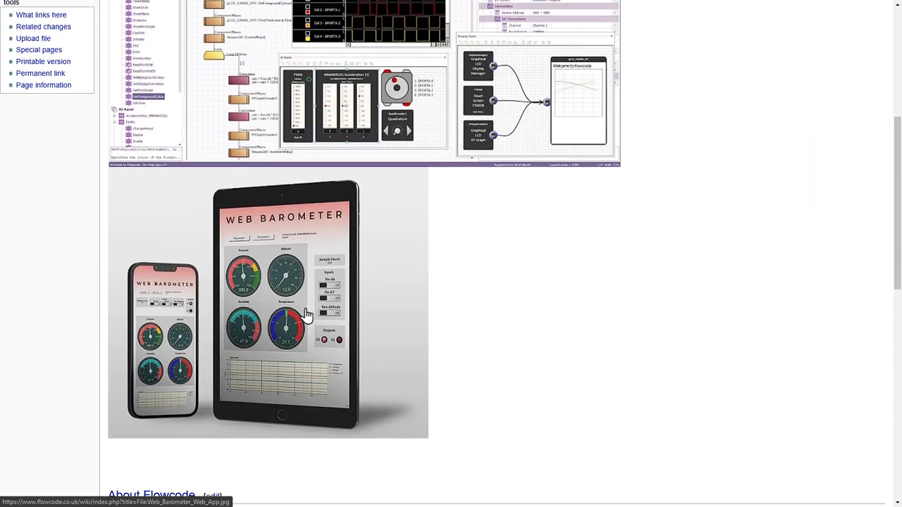
scroll(303, 303, down, 1)
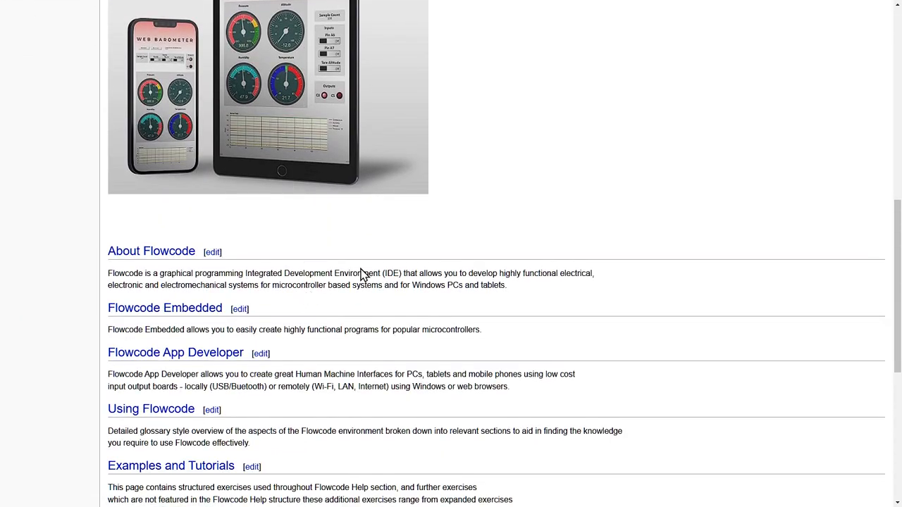
scroll(361, 274, down, 3)
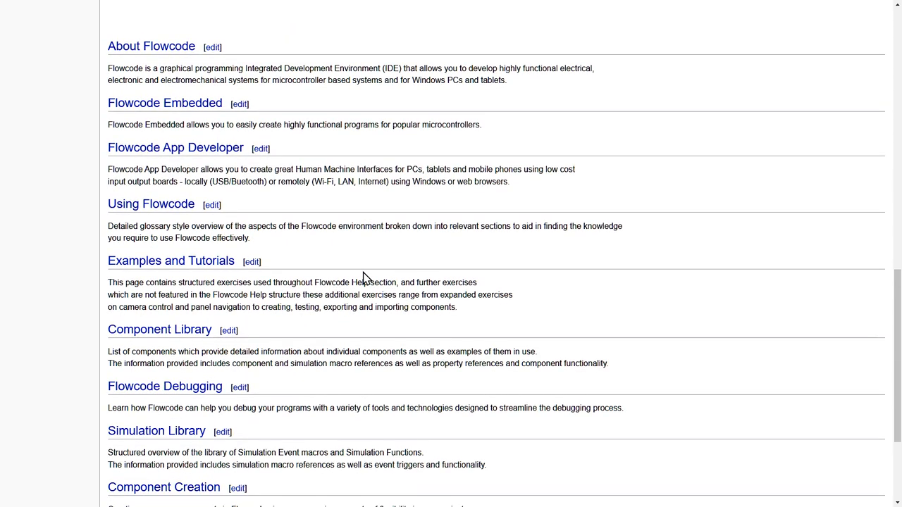
scroll(366, 275, down, 3)
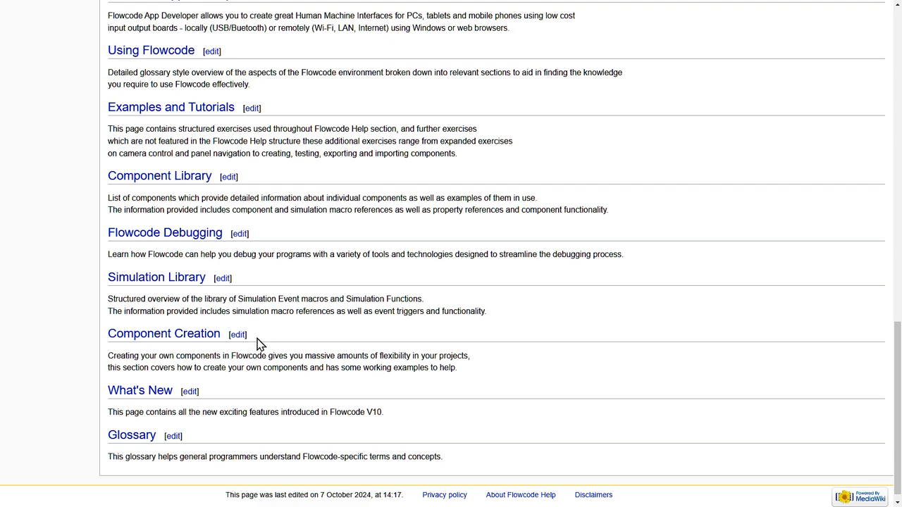
Step: Open the Glossary page from the main page's section list and look through its terms
scroll(233, 380, up, 2)
scroll(221, 387, down, 3)
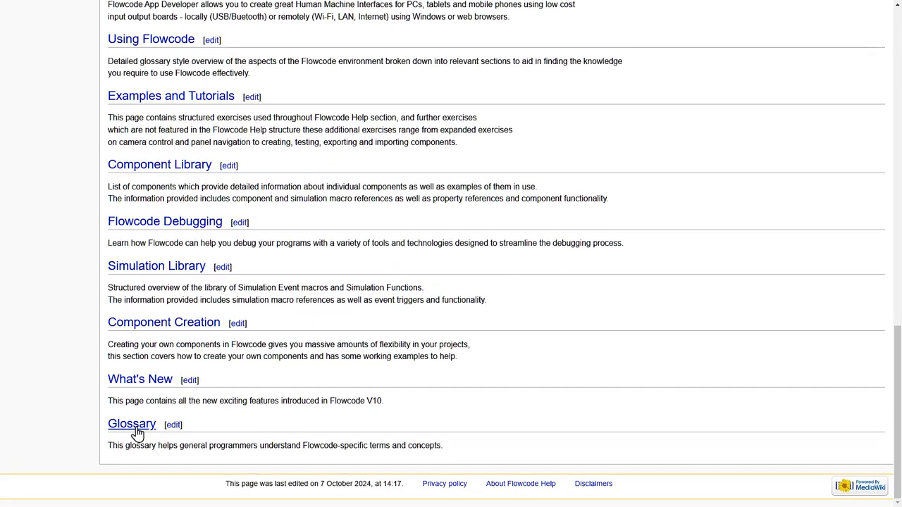
click(135, 428)
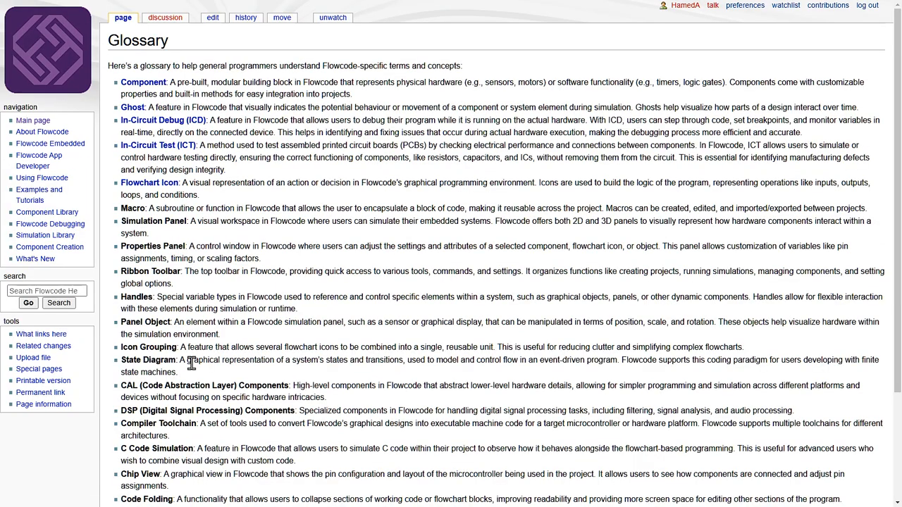
scroll(225, 293, down, 3)
scroll(345, 352, up, 3)
Step: View the page linked from the Component term, return to the glossary and examine the Macro entry
click(145, 83)
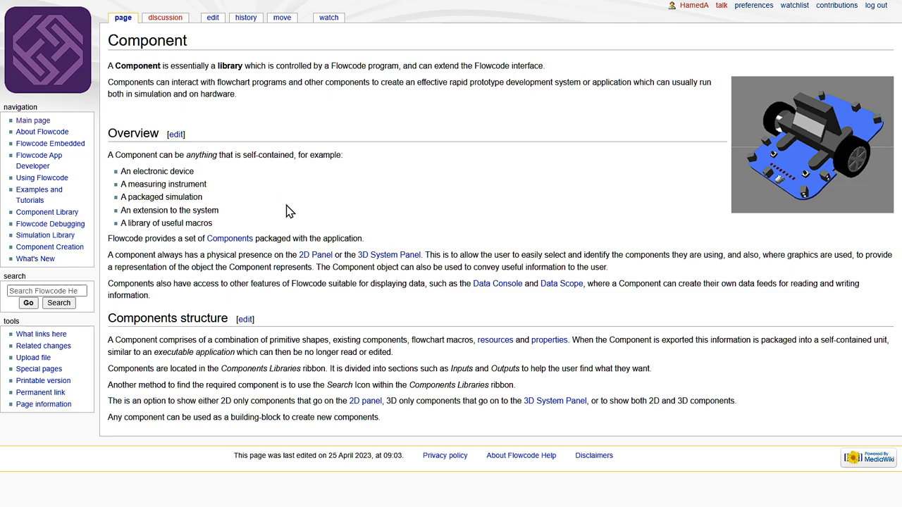
key(alt+Left)
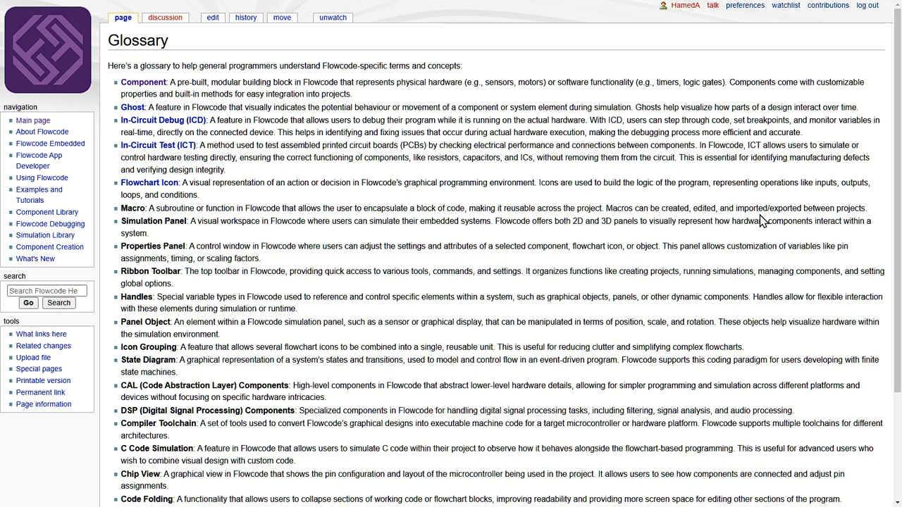
triple_click(755, 209)
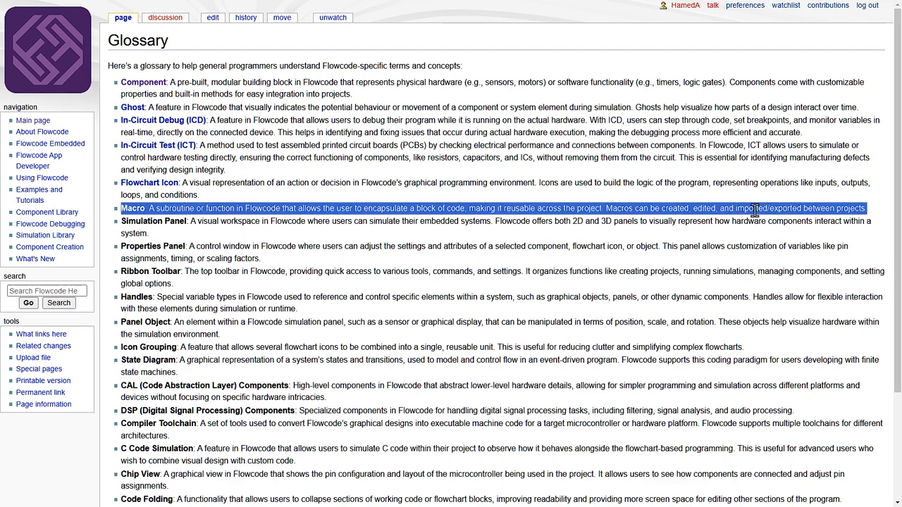
click(649, 210)
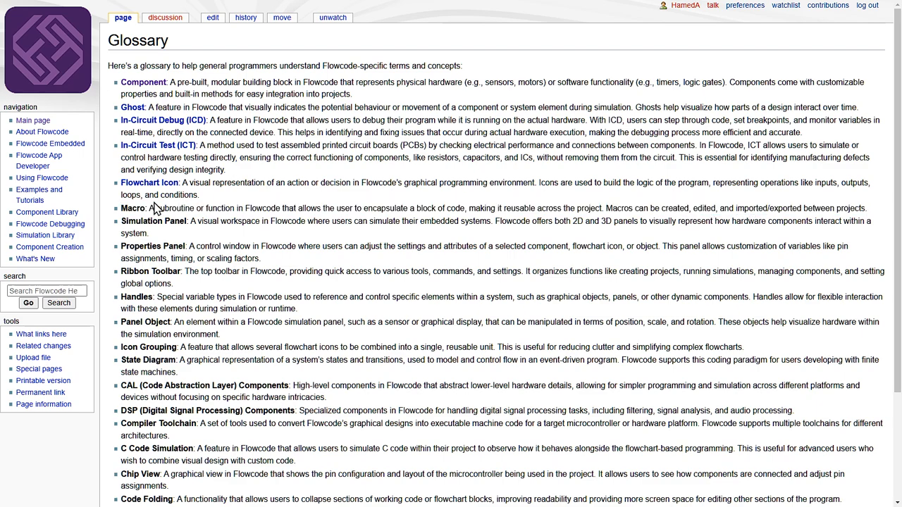
Step: Open the Glossary page for editing and examine the link markup of the entries above Macro
click(215, 22)
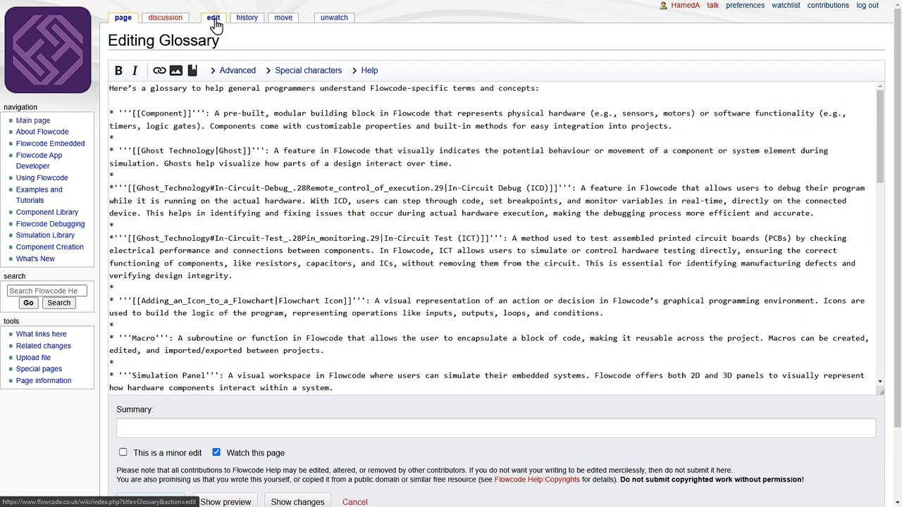
scroll(218, 238, down, 2)
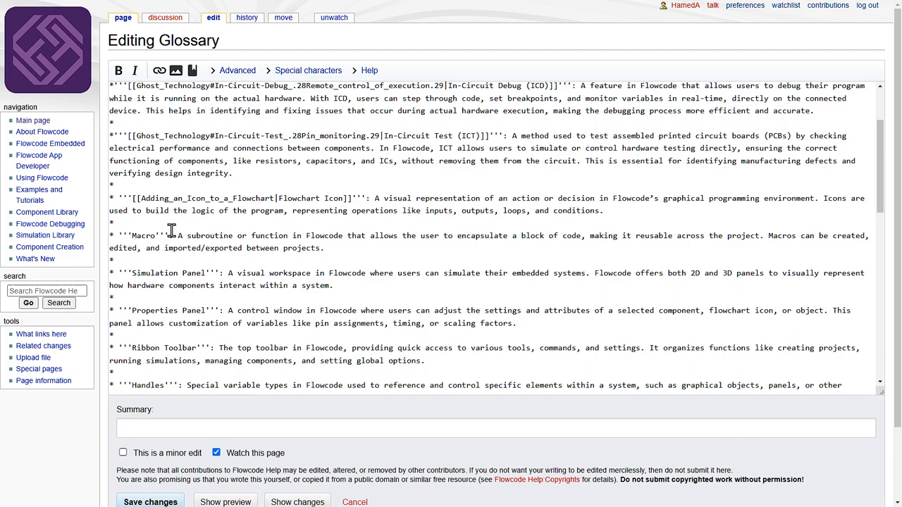
scroll(170, 229, up, 2)
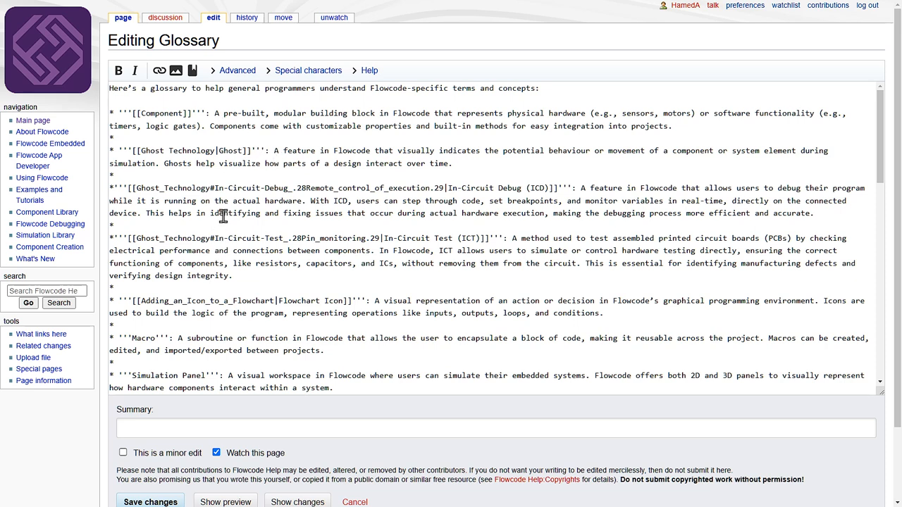
scroll(175, 312, down, 1)
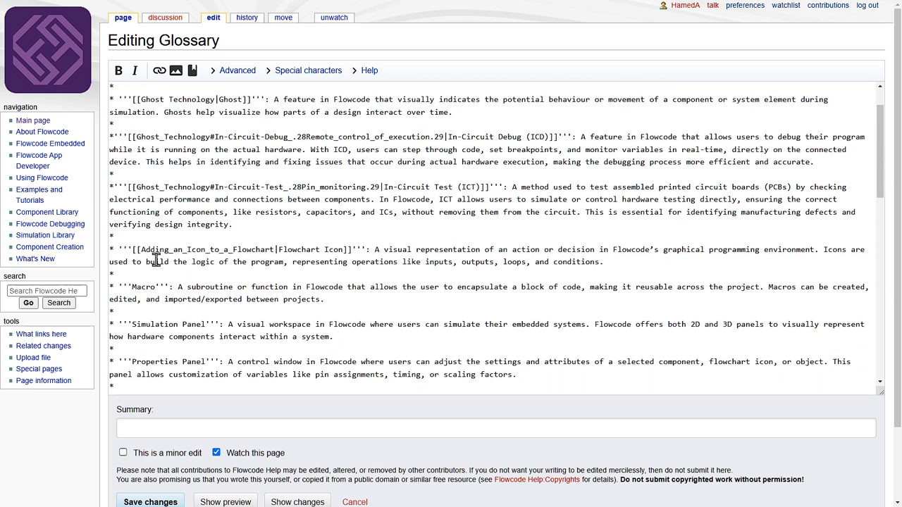
click(275, 250)
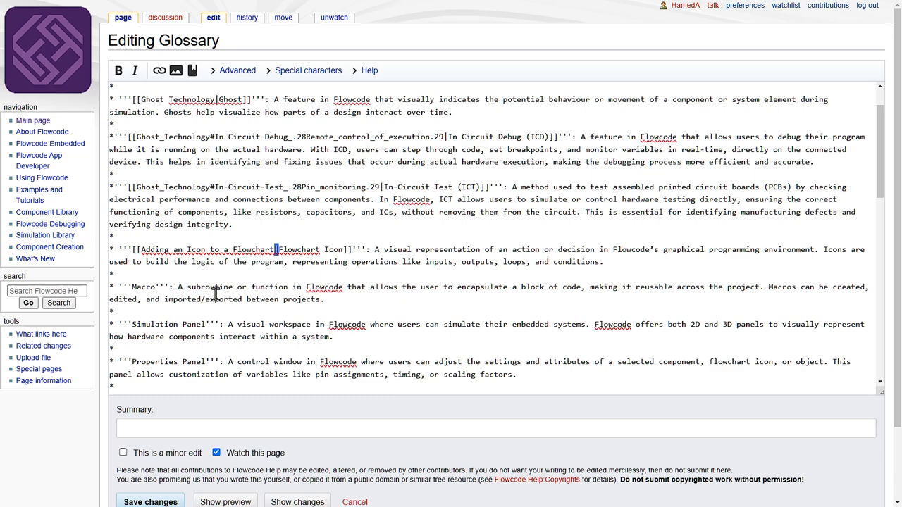
text([)
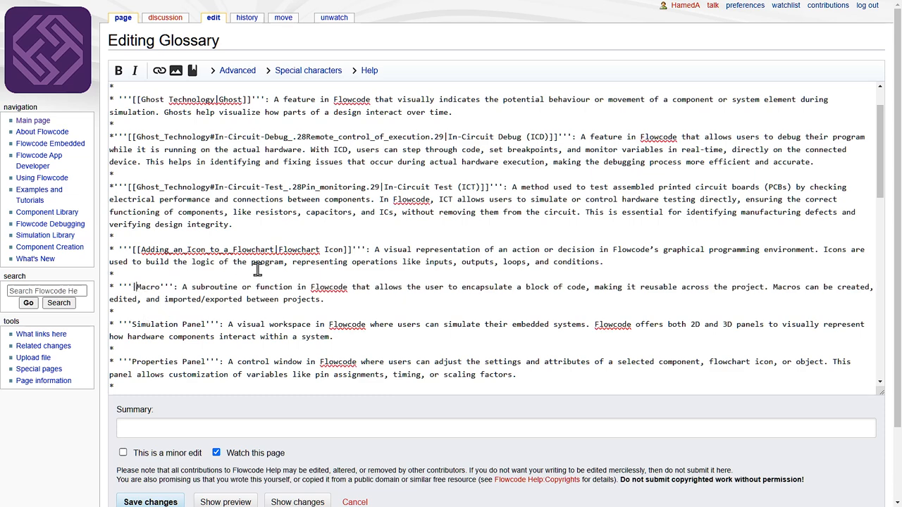
scroll(176, 282, up, 2)
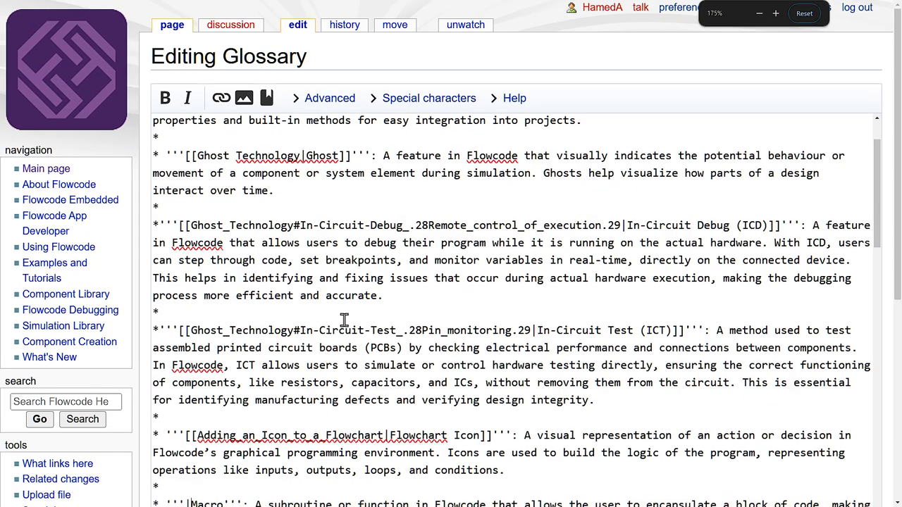
scroll(344, 320, down, 2)
scroll(330, 336, up, 2)
scroll(325, 345, down, 3)
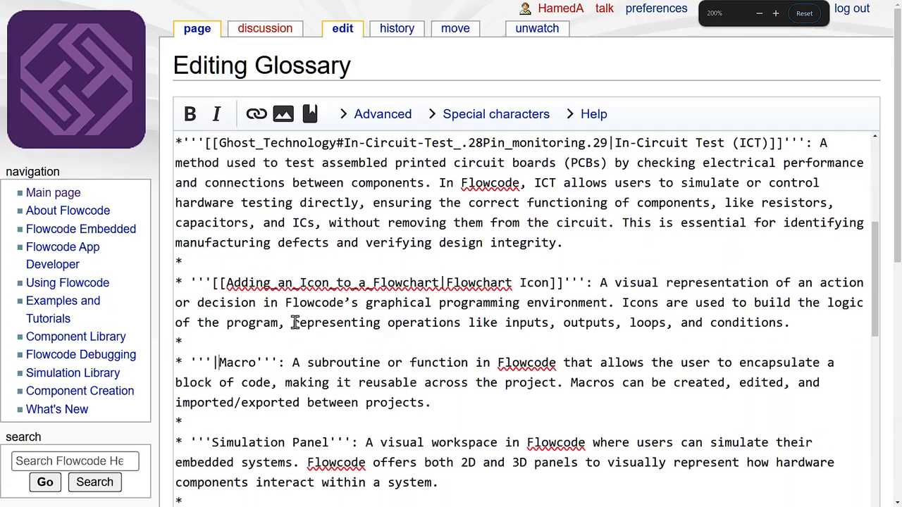
scroll(293, 322, down, 2)
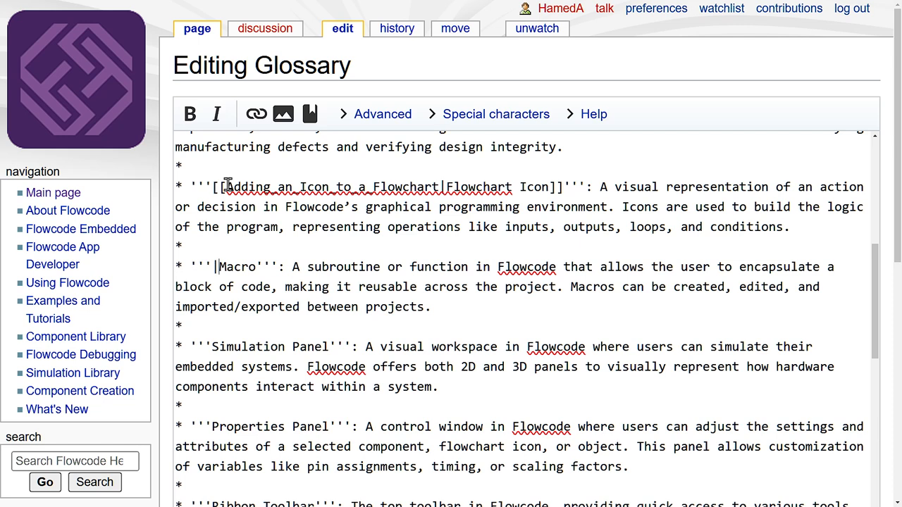
drag(228, 184, 214, 186)
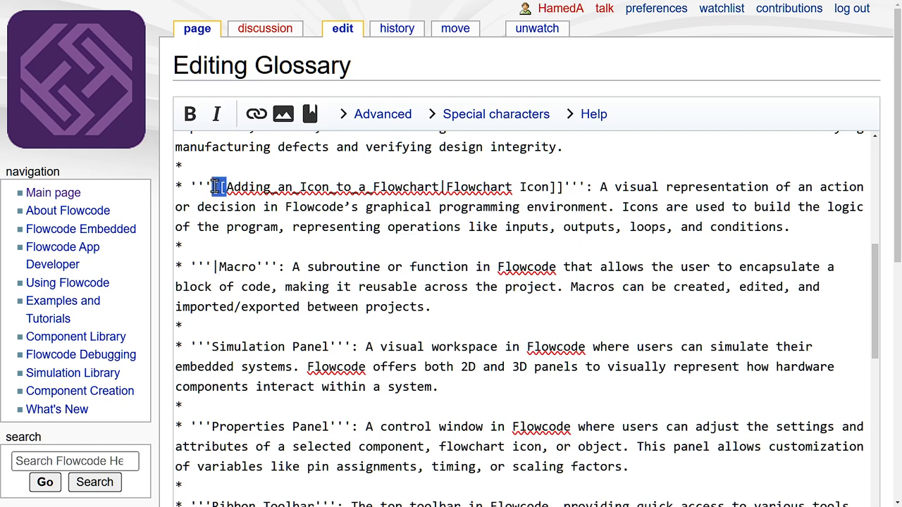
click(213, 267)
key(BackSpace)
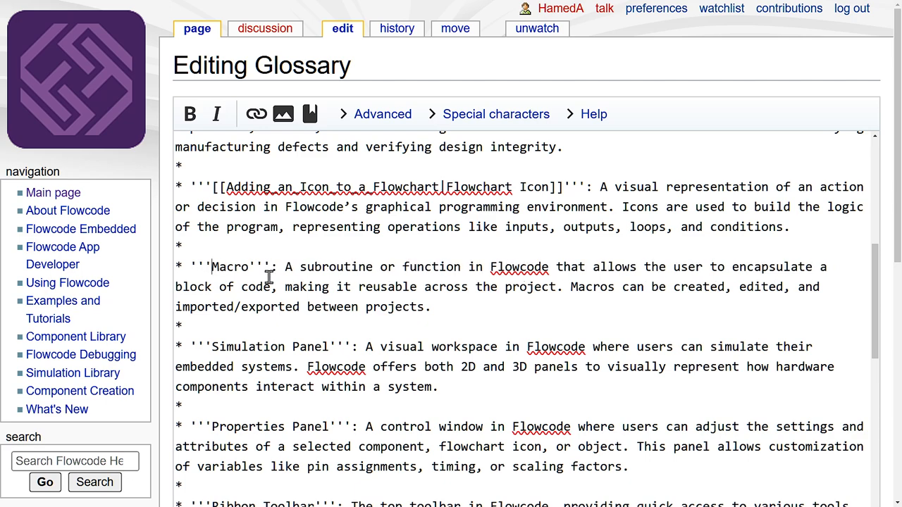
Step: Leave the editor for the main page, search the wiki for "macro" and open the Macro Icon Properties page
click(71, 194)
key(ctrl+minus)
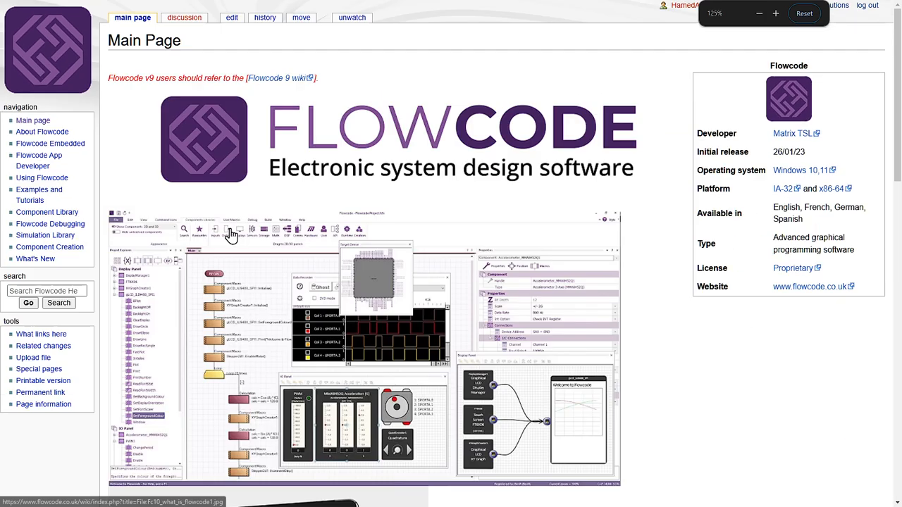
click(57, 290)
text(macro)
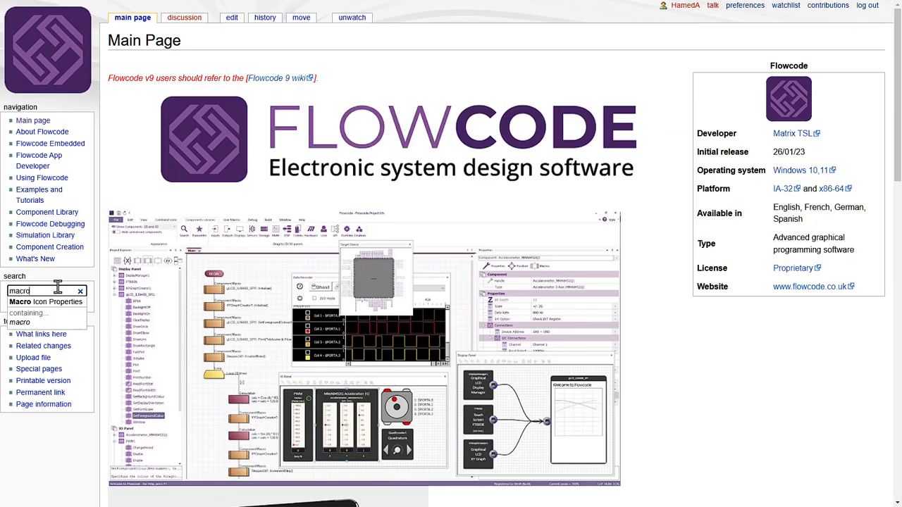
click(46, 302)
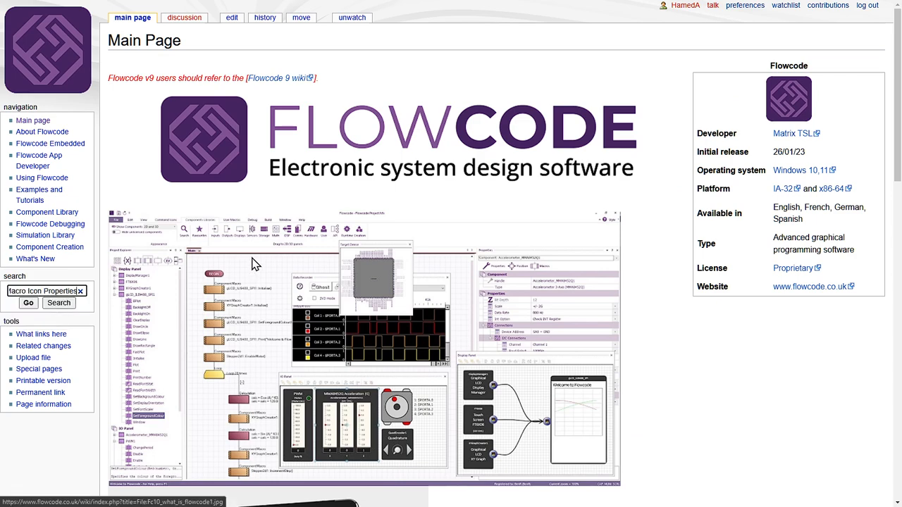
Step: Look through the Macro Icon Properties page, from the properties dialog image to the video instructions
scroll(284, 203, down, 4)
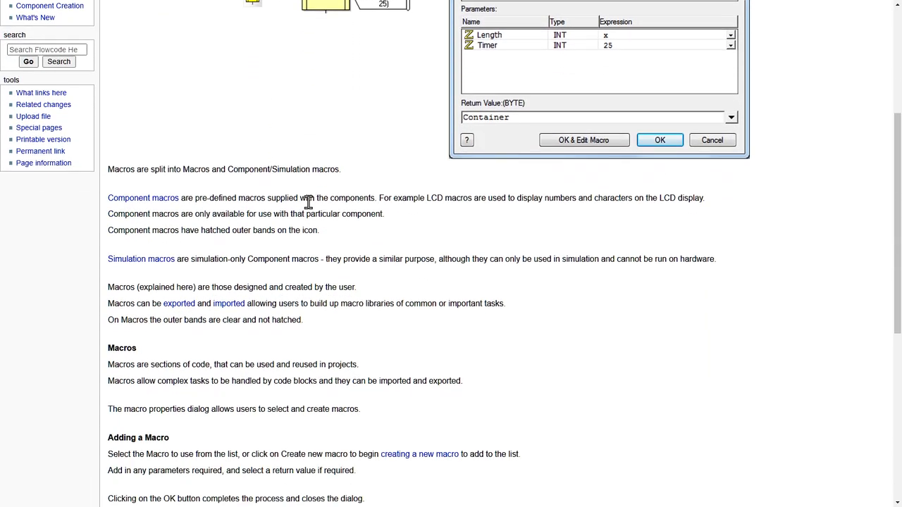
scroll(419, 171, down, 5)
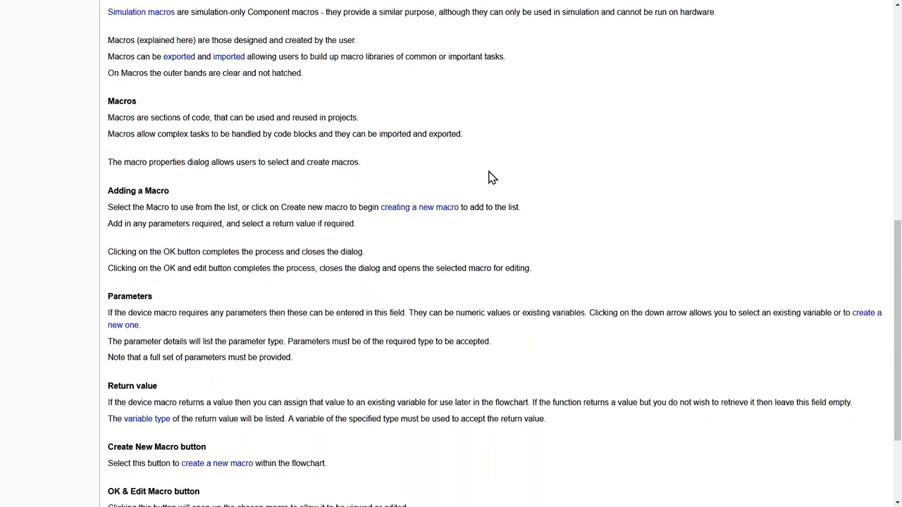
scroll(331, 314, up, 8)
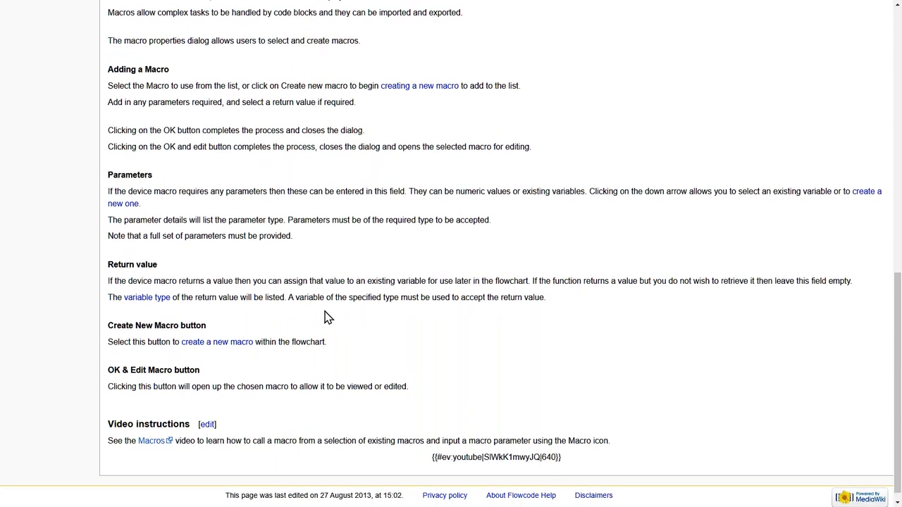
scroll(304, 282, up, 1)
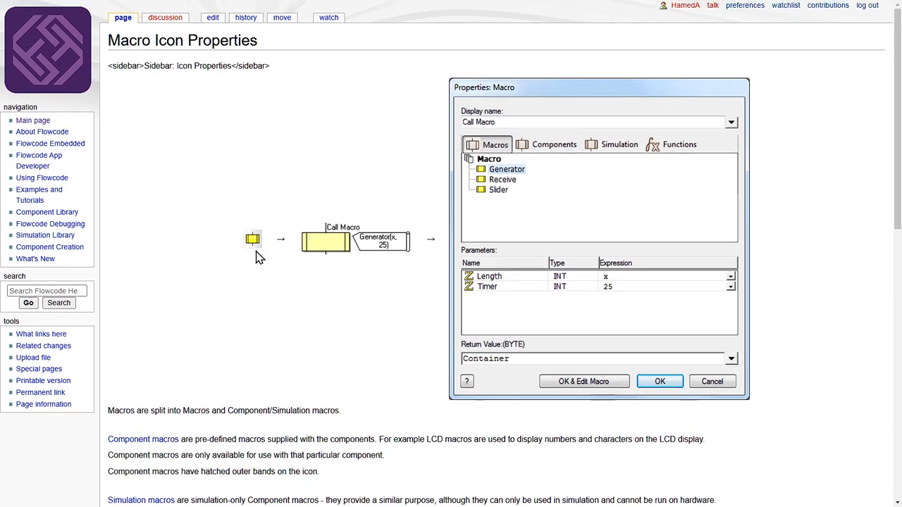
scroll(621, 212, down, 2)
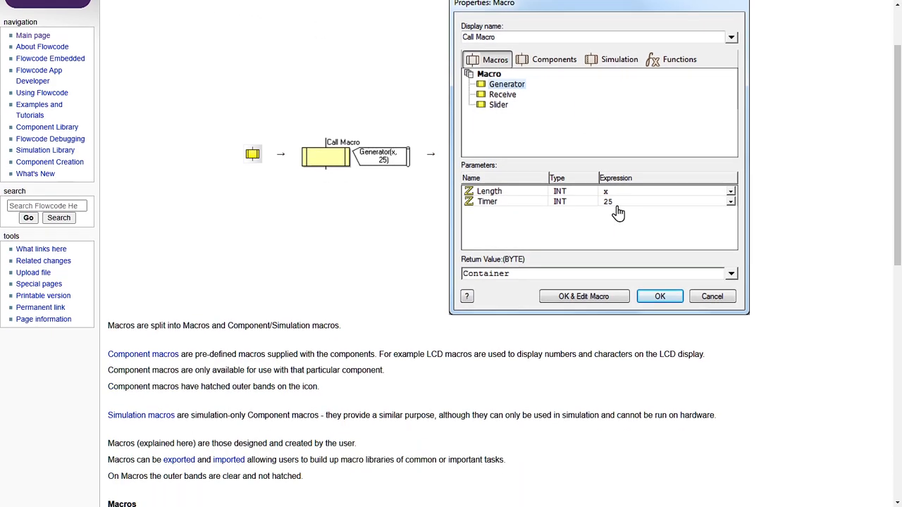
scroll(554, 165, up, 2)
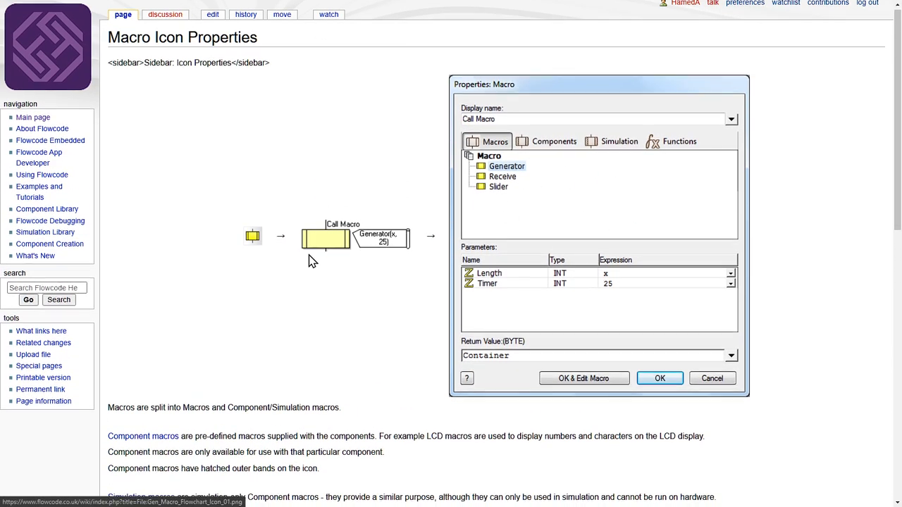
scroll(262, 275, down, 7)
scroll(211, 277, up, 5)
scroll(206, 279, up, 2)
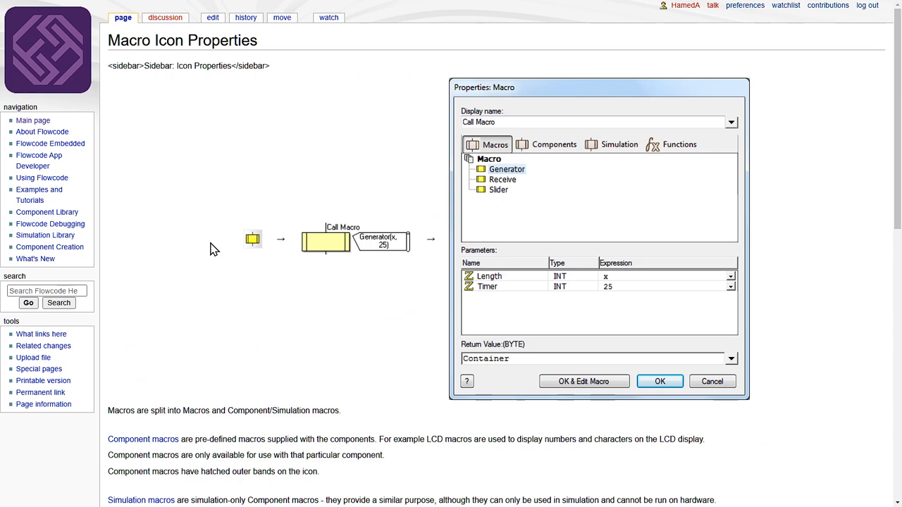
Step: Copy the Macro Icon Properties page's URL and return to the Glossary editor
key(F11)
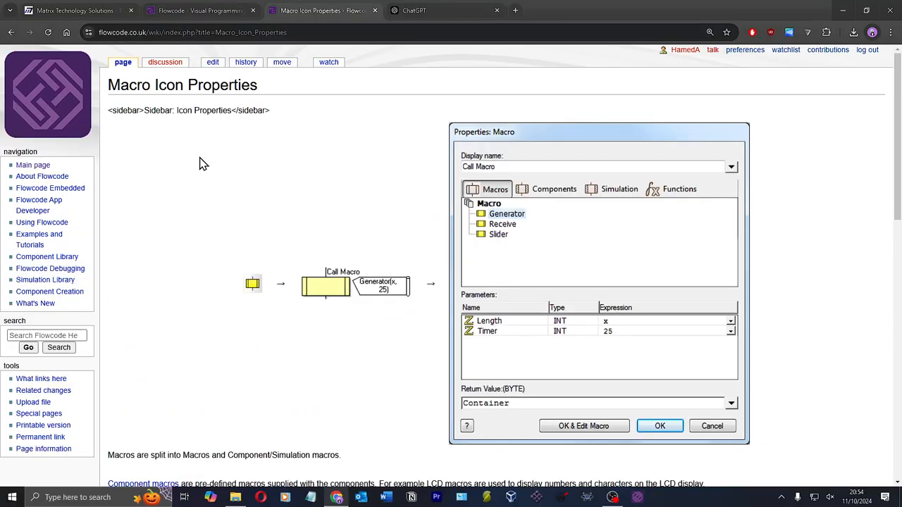
click(206, 33)
key(ctrl+c)
click(178, 229)
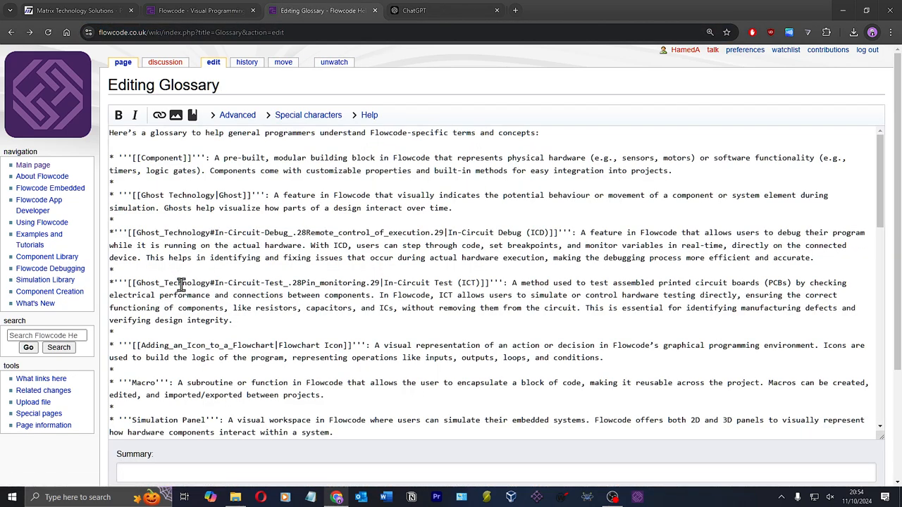
Step: Start a link on the word Macro in its glossary entry, using the copied URL as target and the wiki page link type
scroll(183, 290, down, 3)
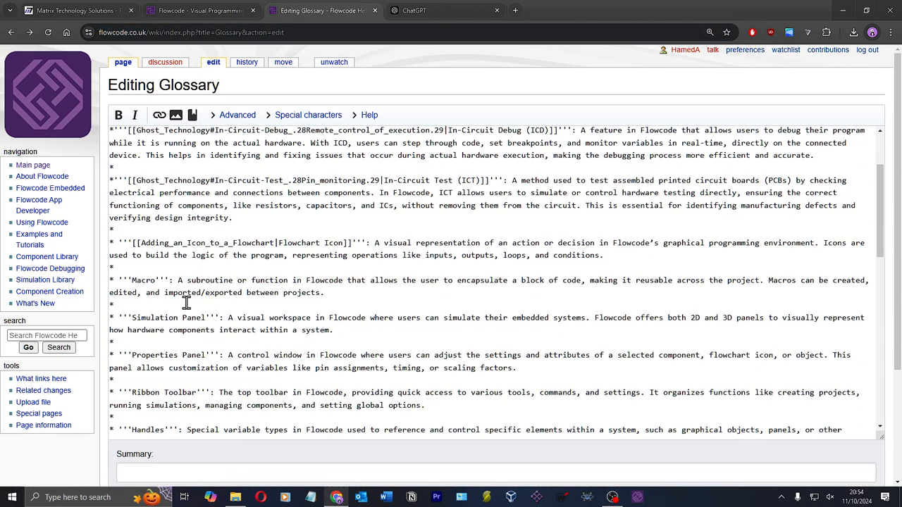
double_click(143, 281)
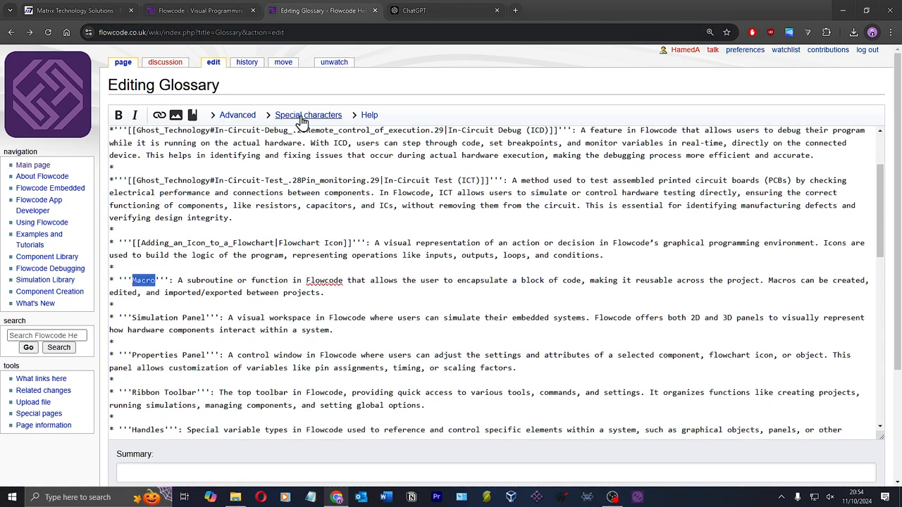
click(159, 115)
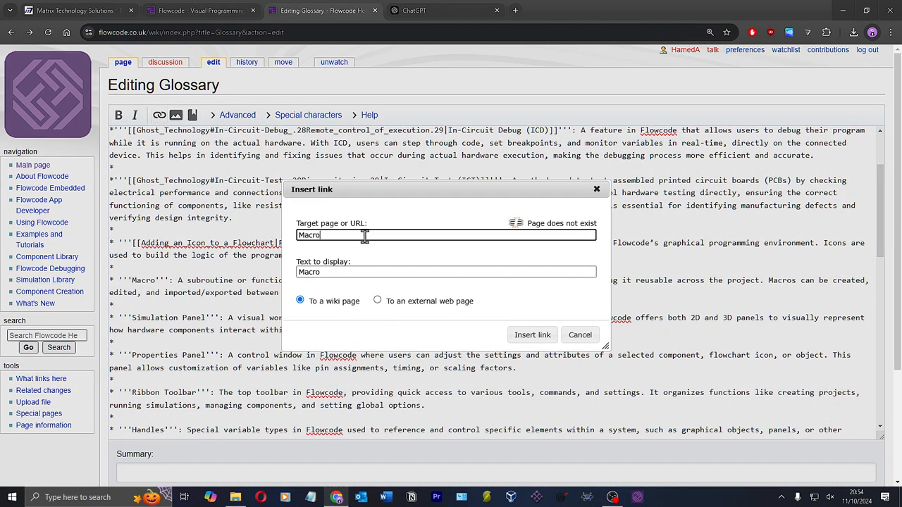
double_click(334, 235)
key(ctrl+v)
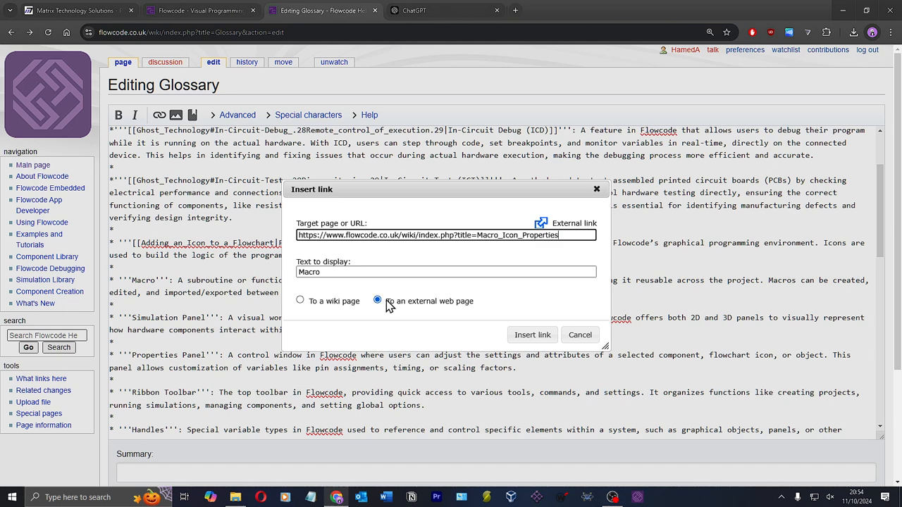
click(313, 305)
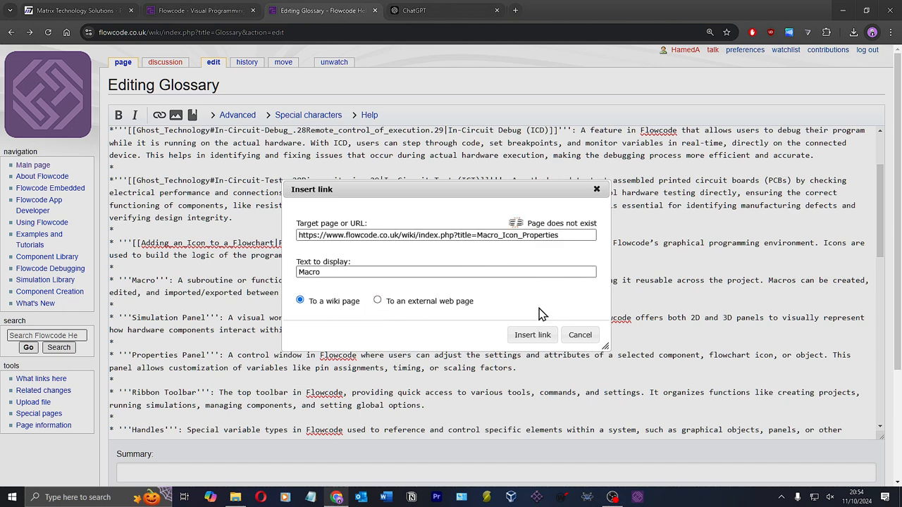
Step: Insert the Macro link with its target trimmed to the Macro Icon Properties page, and save the Glossary changes
drag(582, 235, 299, 235)
click(478, 237)
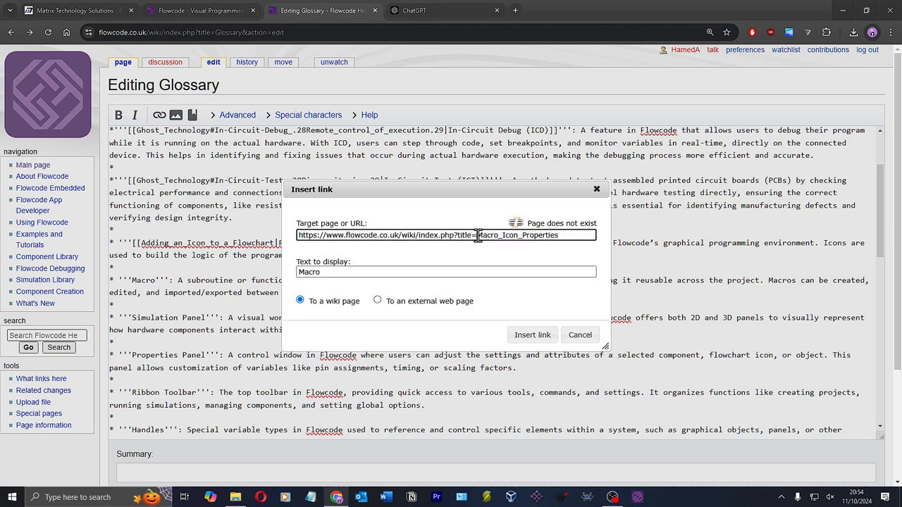
drag(478, 237, 277, 235)
key(BackSpace)
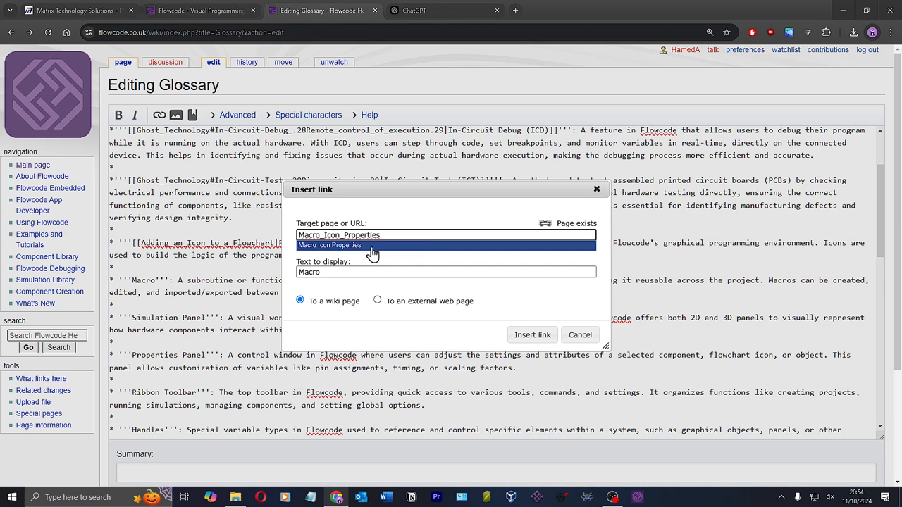
click(371, 246)
click(522, 335)
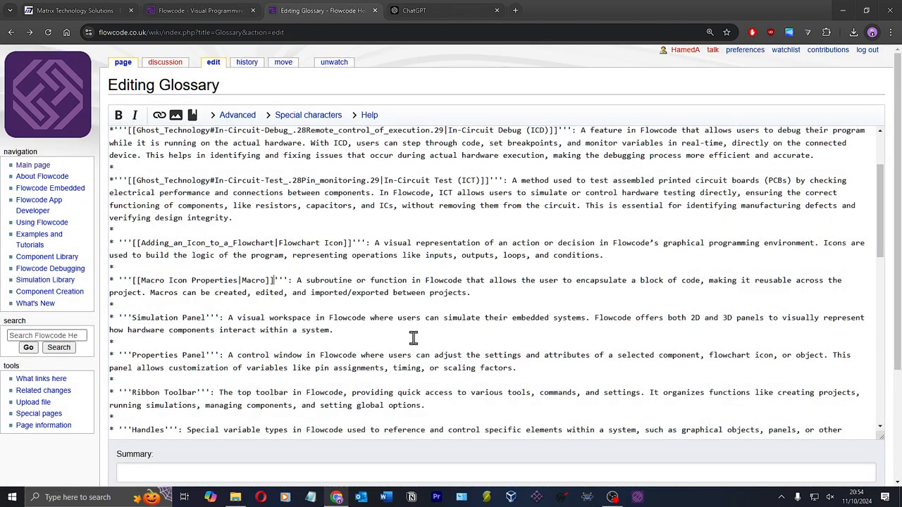
scroll(101, 416, down, 3)
click(169, 397)
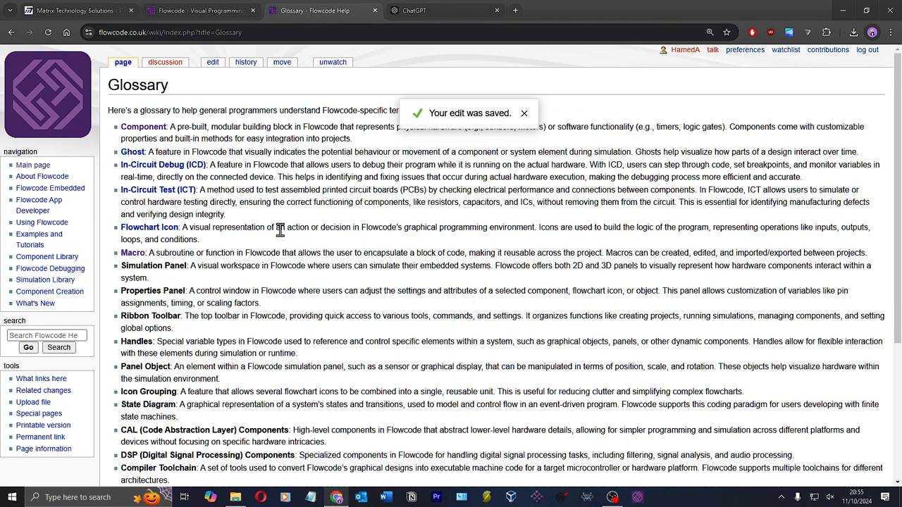
Step: Test the Flowchart Icon and Macro links in the saved Glossary and look through the page the Macro link opens
click(148, 229)
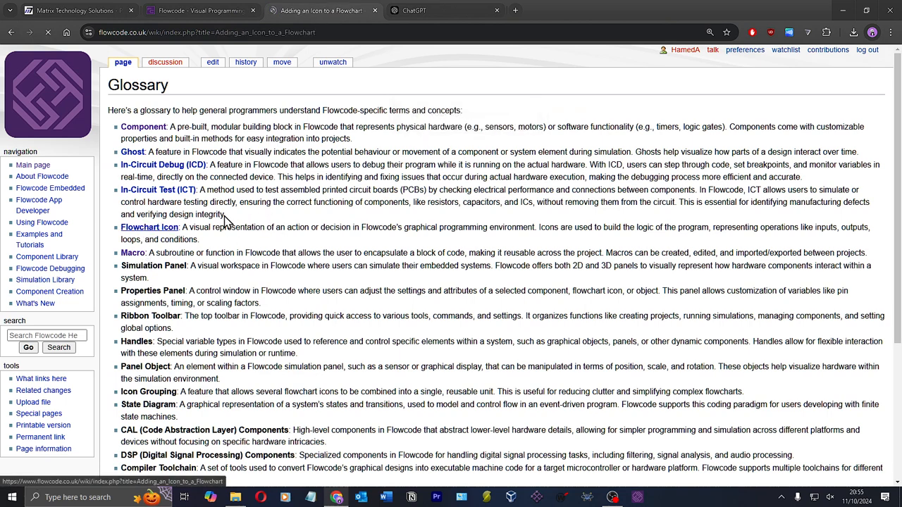
key(alt+Left)
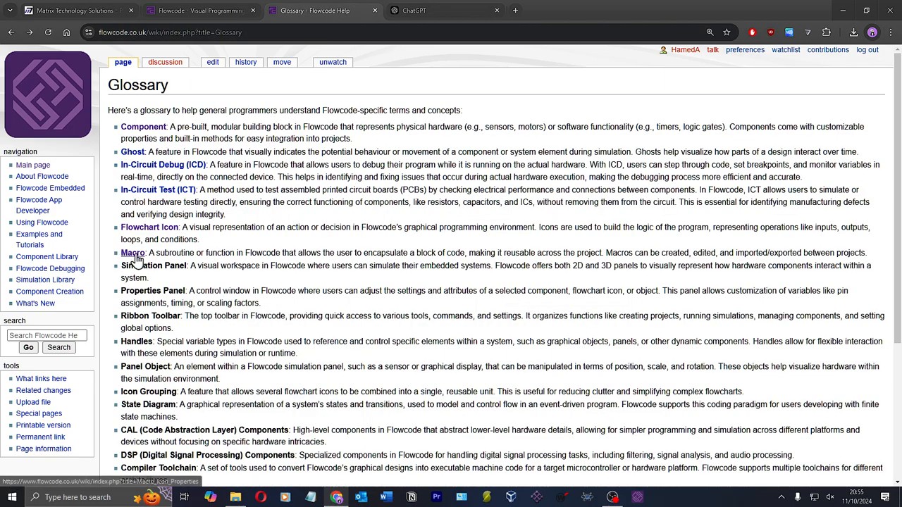
click(133, 254)
scroll(139, 261, down, 10)
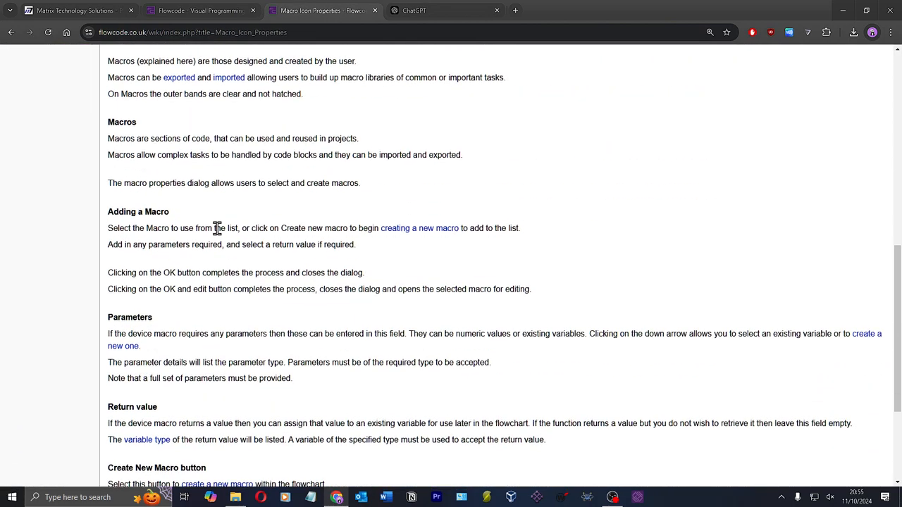
Step: Return from the Macro Icon Properties page to the Glossary and open the Glossary's revision history
scroll(296, 249, up, 4)
scroll(250, 321, up, 5)
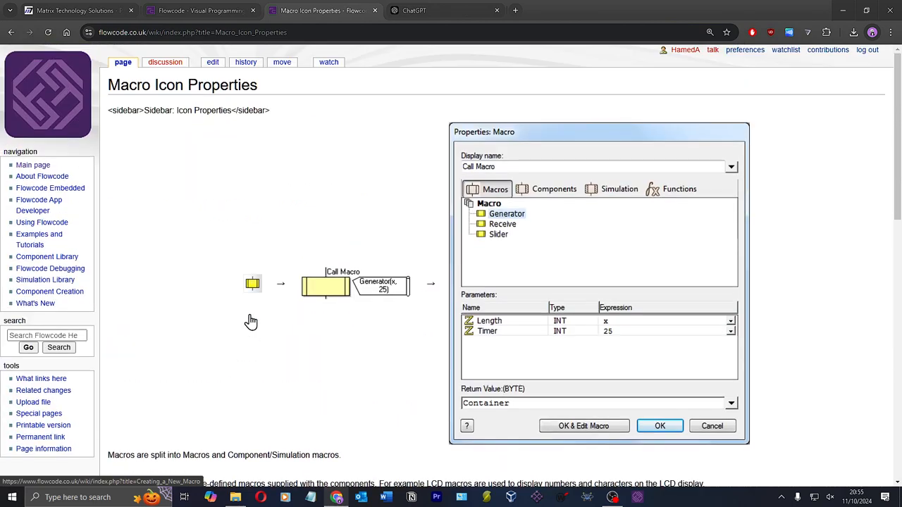
key(alt+Left)
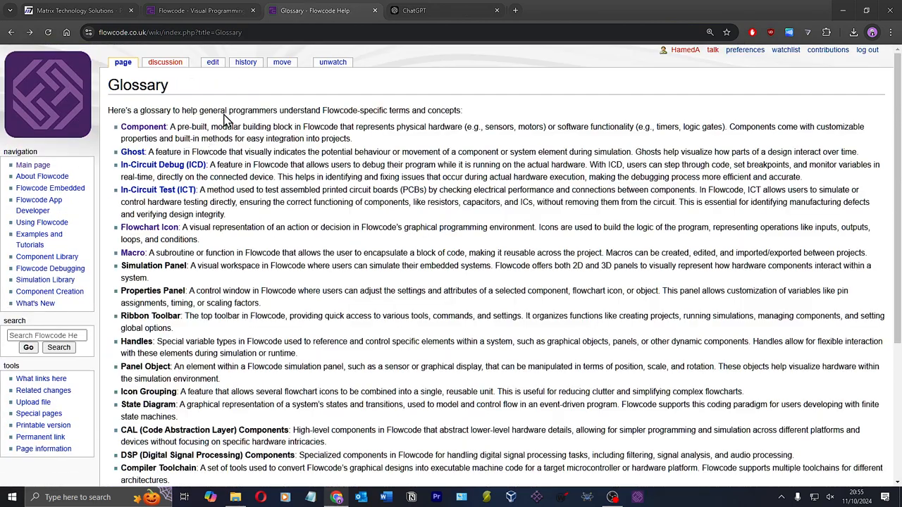
click(248, 66)
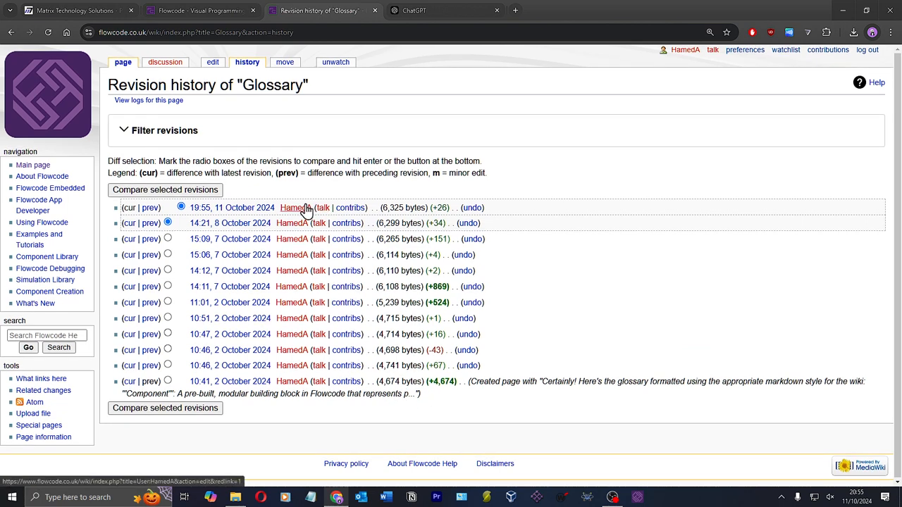
Step: Open the Main Page's revision history and look through its list of past edits
click(31, 167)
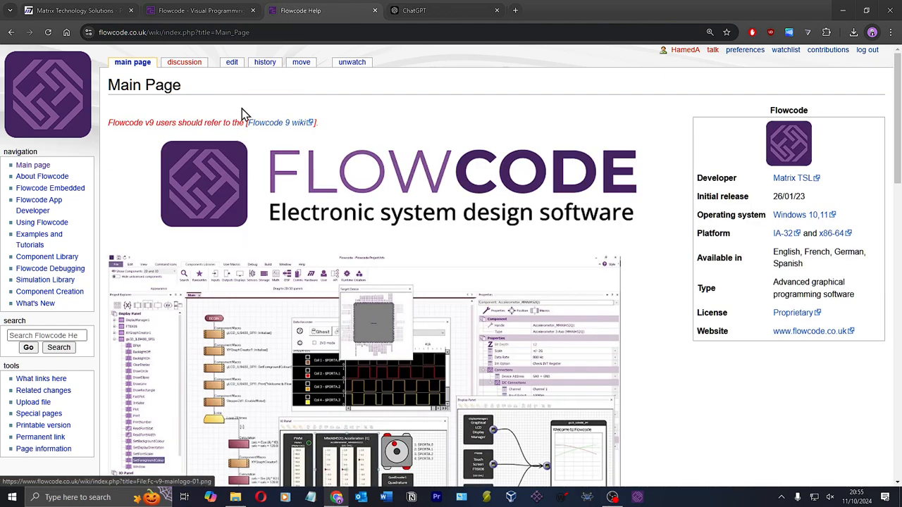
click(265, 64)
scroll(381, 183, down, 2)
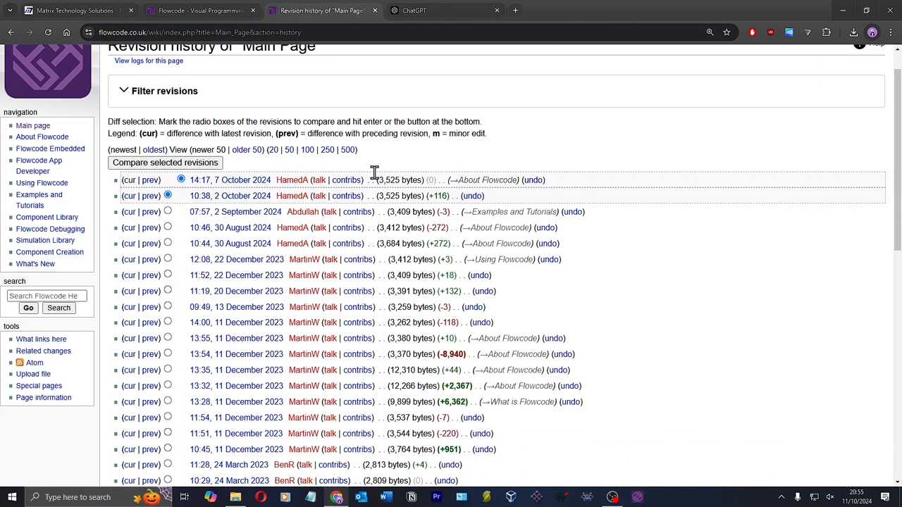
scroll(353, 225, down, 6)
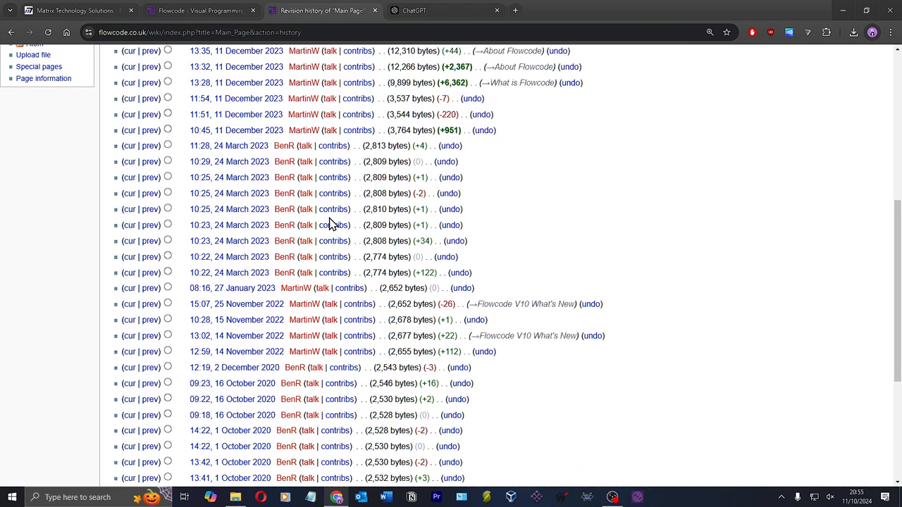
scroll(312, 388, down, 1)
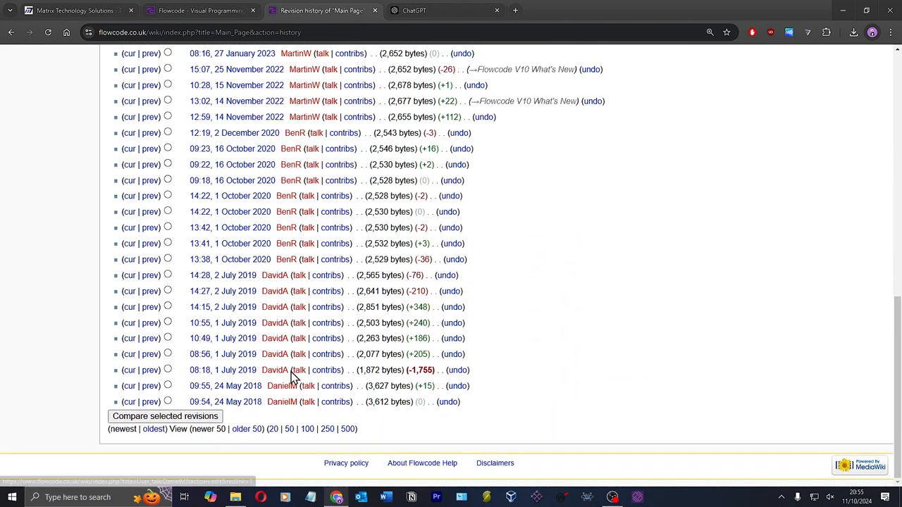
scroll(296, 360, up, 8)
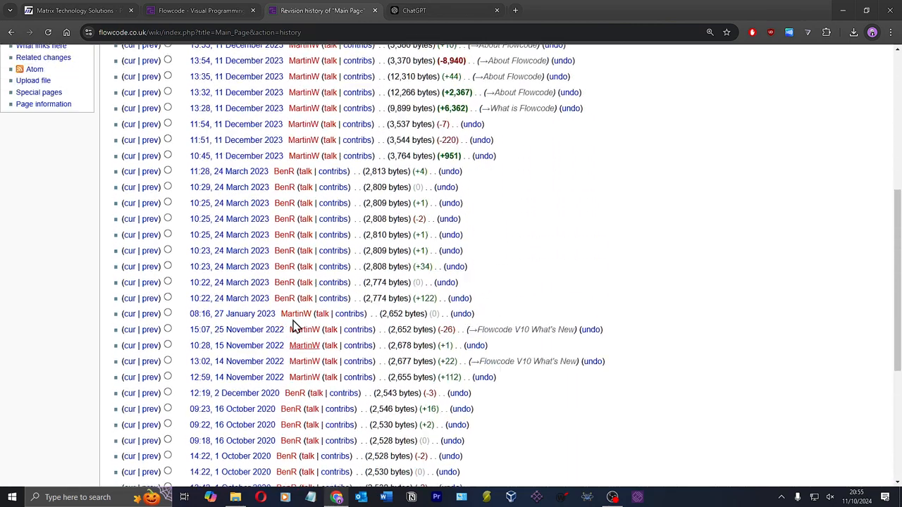
scroll(298, 282, up, 1)
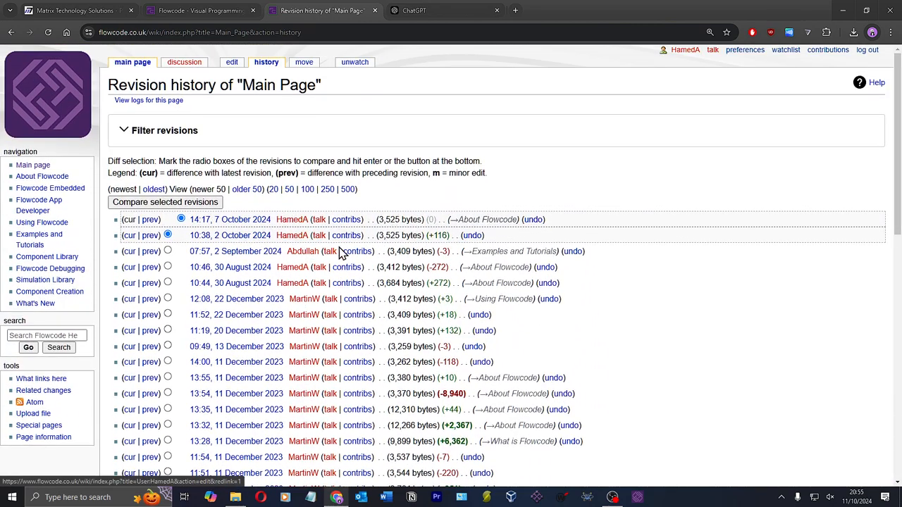
Step: View the Main Page revision of 14:17, 7 October 2024, and go from its Component Creation link to that page's revision history
click(258, 220)
scroll(390, 268, down, 10)
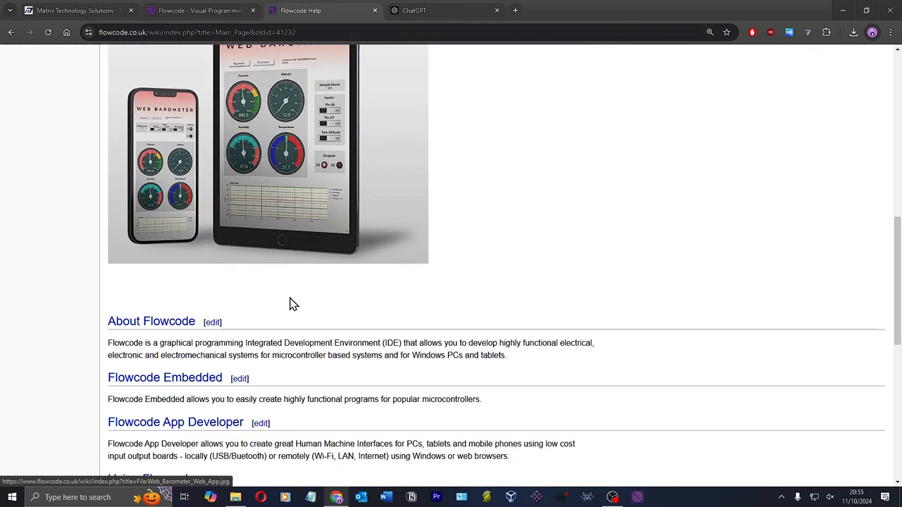
scroll(294, 304, down, 8)
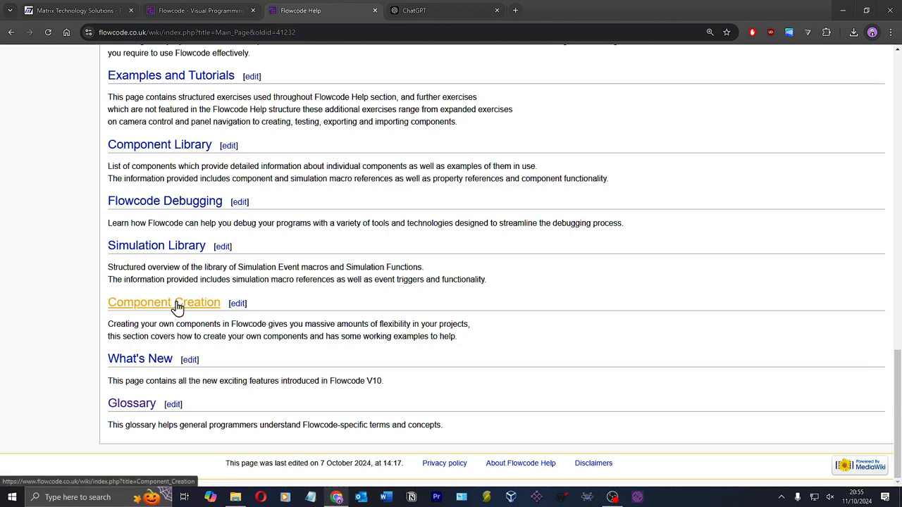
click(178, 308)
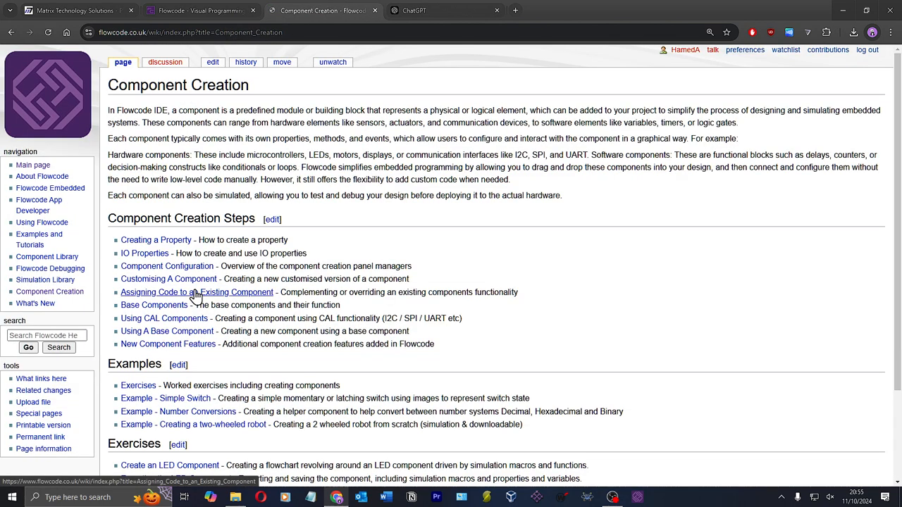
click(246, 65)
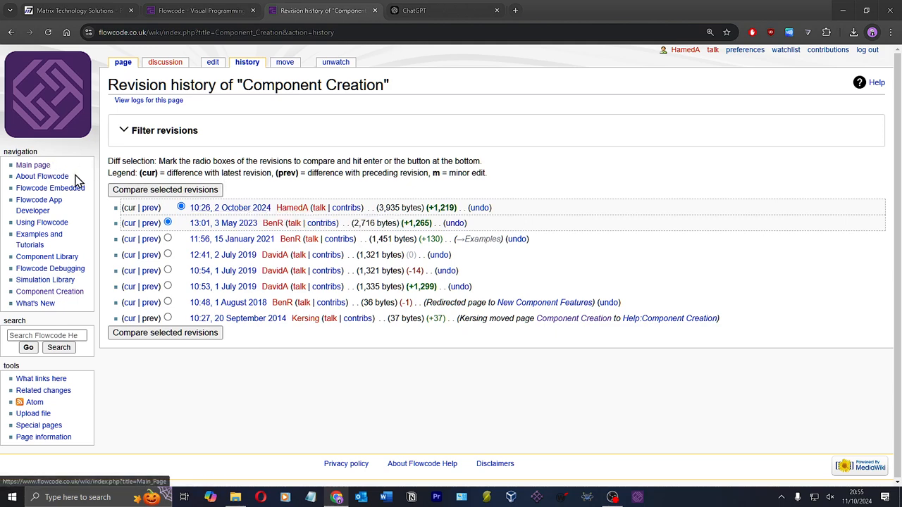
Step: Try the user page and talk page links of the latest Component Creation editor, returning to the revision history each time
click(288, 216)
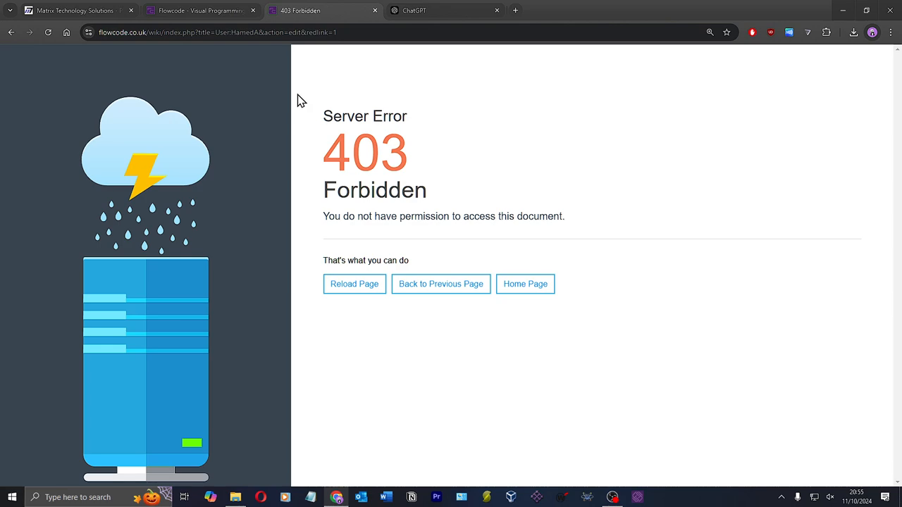
key(alt+Left)
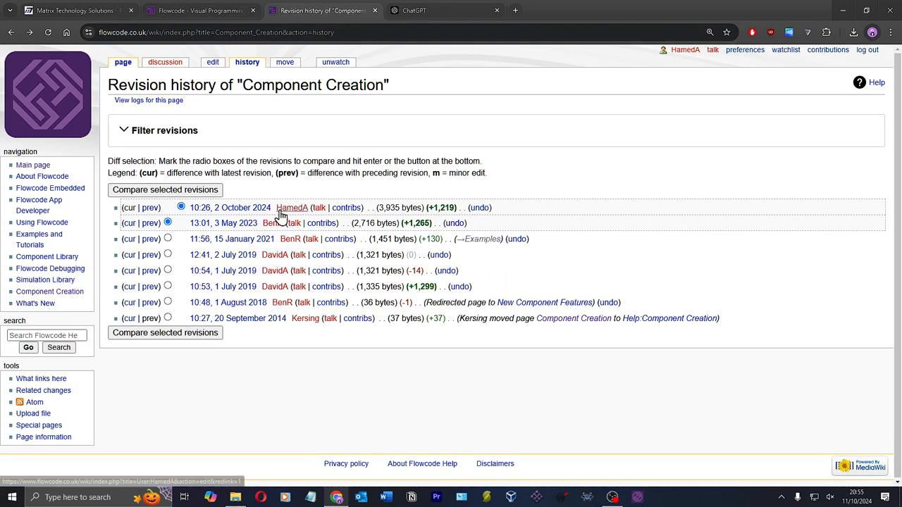
click(319, 210)
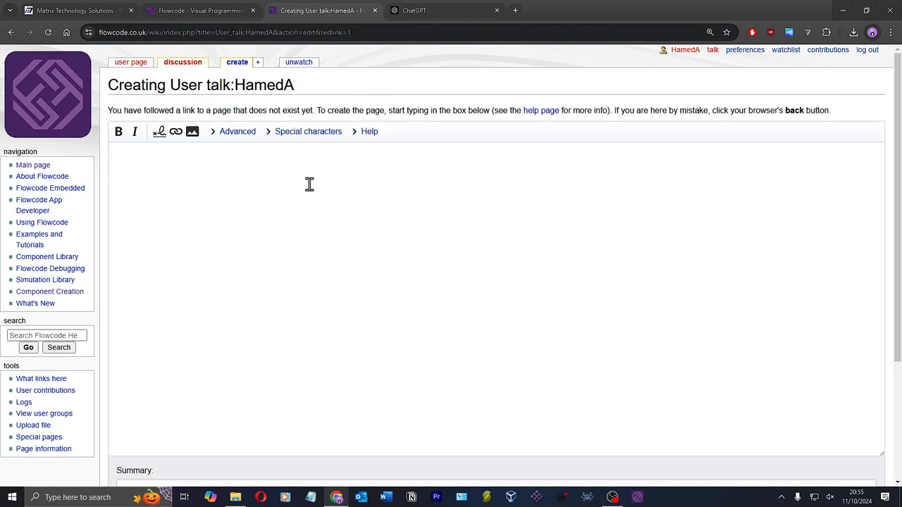
key(alt+Left)
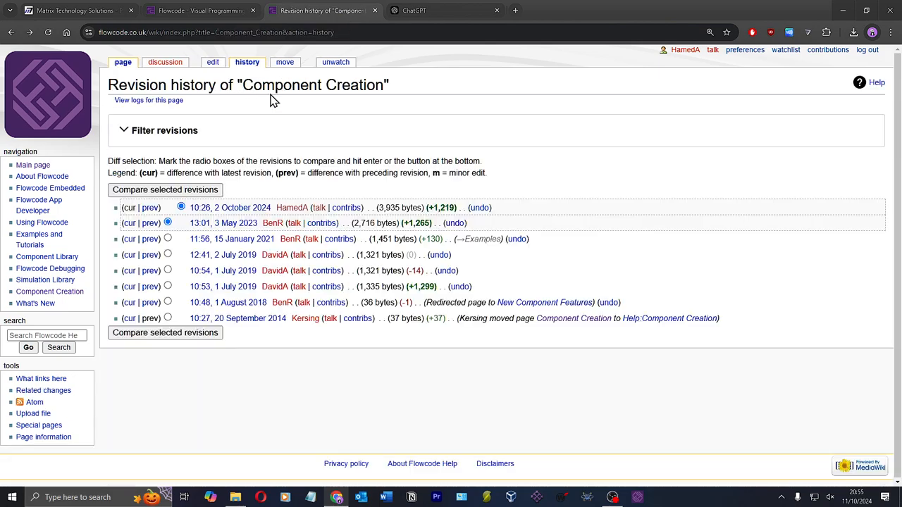
Step: Open the latest editor's contributions, list 500 per page, and look through the edits back to the oldest ones
click(345, 208)
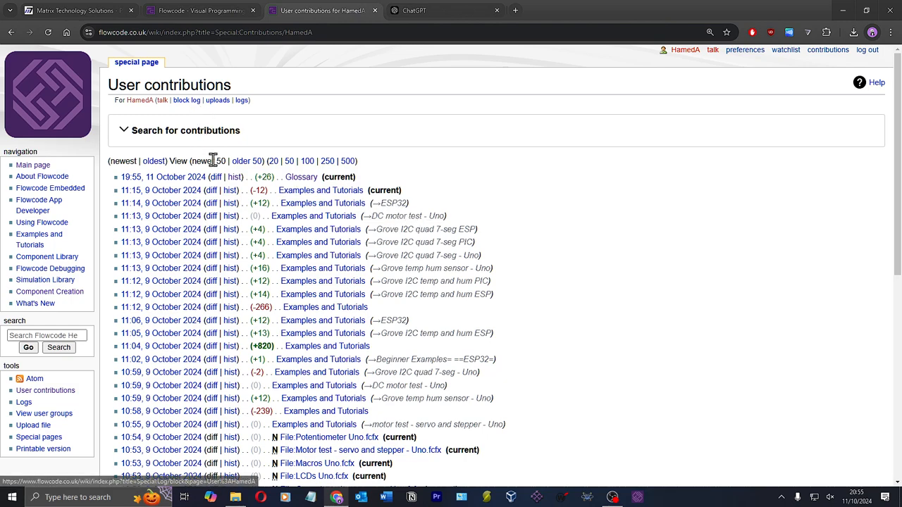
scroll(330, 181, down, 6)
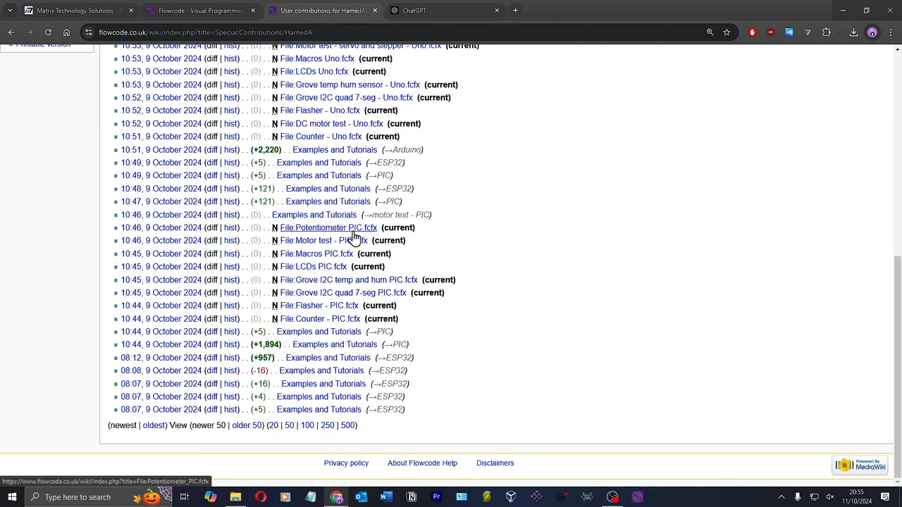
click(346, 426)
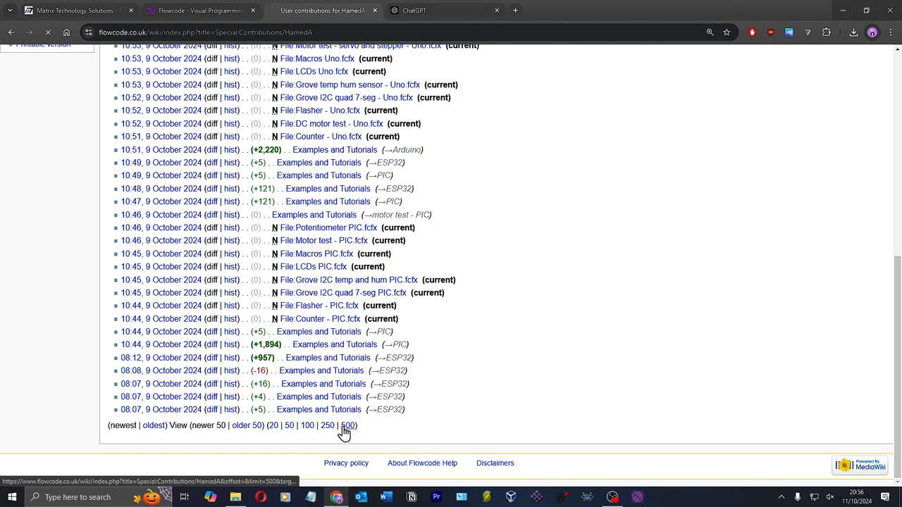
scroll(344, 408, down, 20)
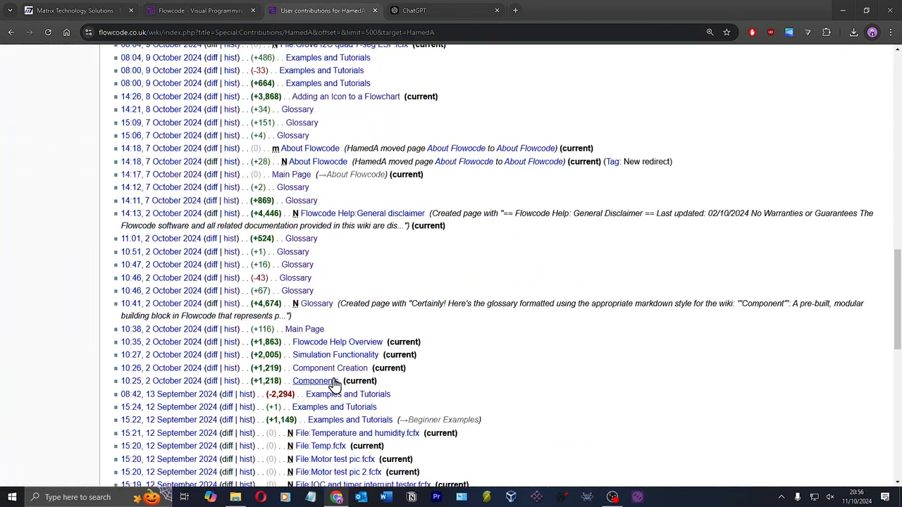
scroll(325, 353, down, 1)
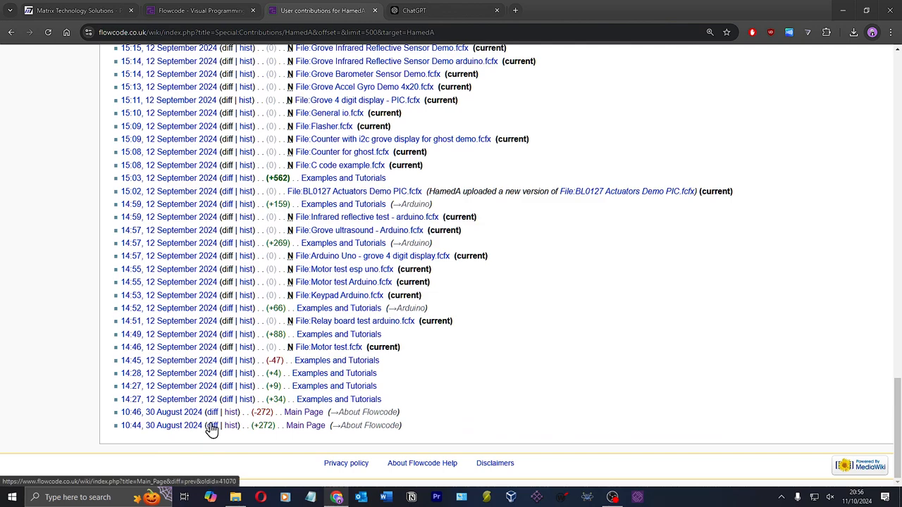
scroll(231, 413, up, 1)
scroll(232, 413, up, 8)
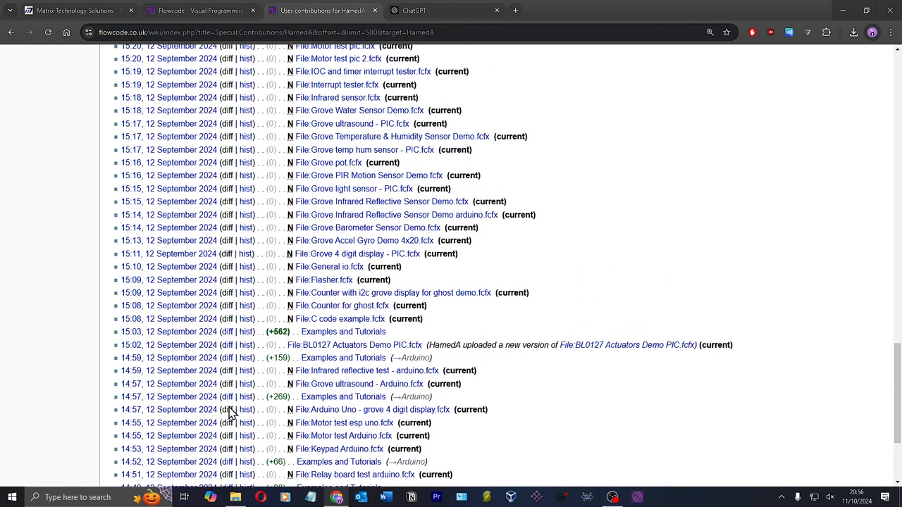
scroll(229, 411, up, 12)
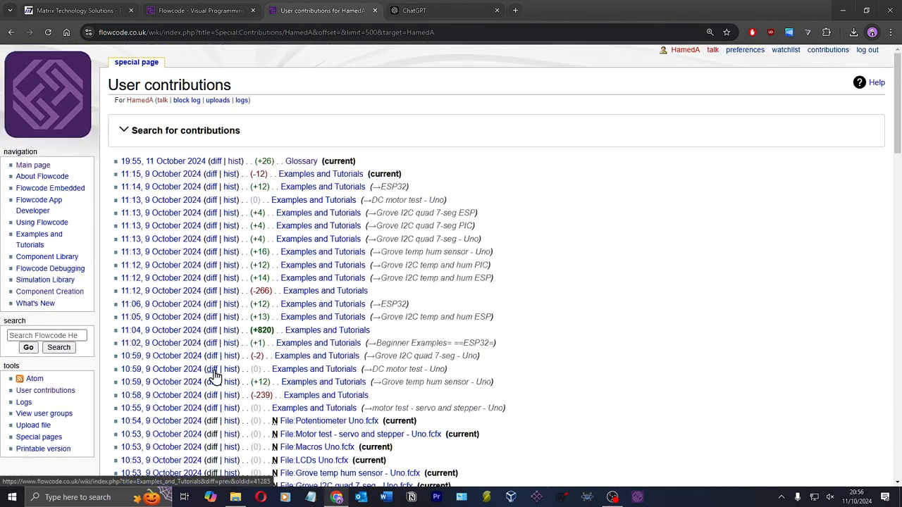
click(687, 51)
key(alt+Left)
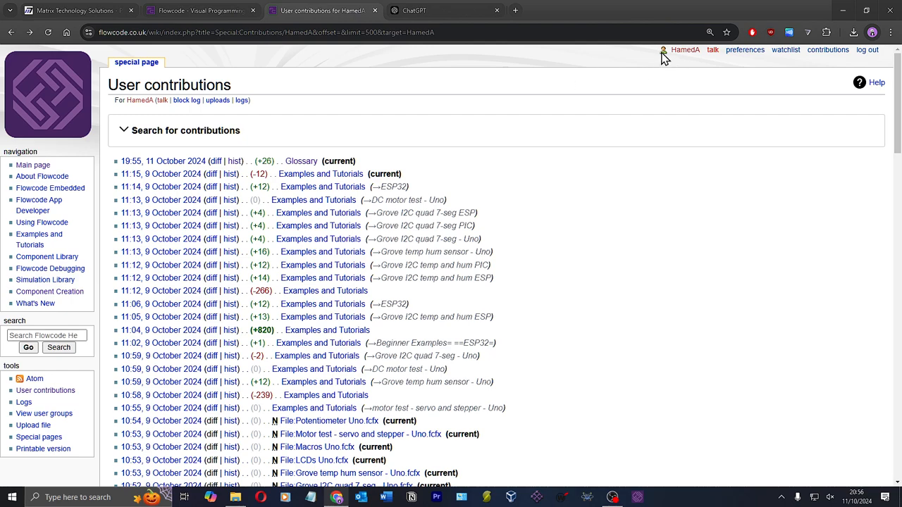
Step: Go back to the wiki's Main Page and look over its section overview
click(34, 165)
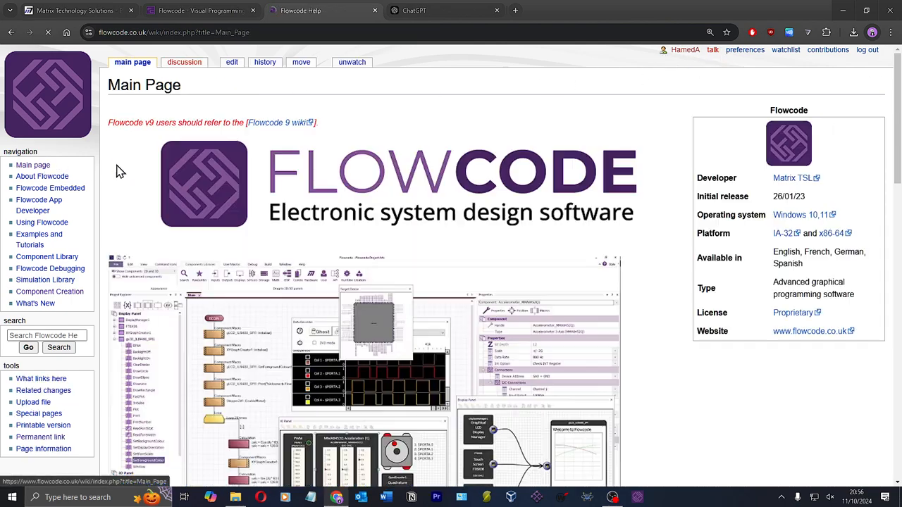
scroll(423, 184, down, 3)
scroll(423, 184, down, 10)
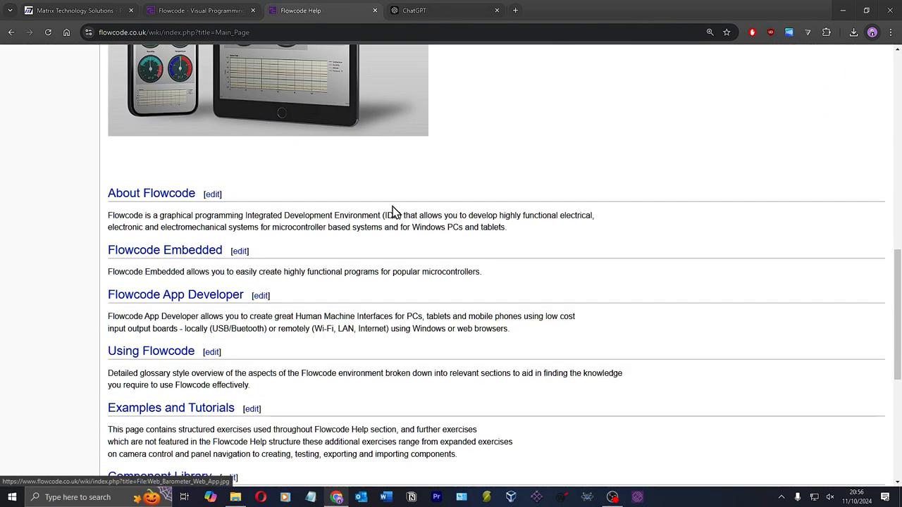
scroll(315, 252, up, 15)
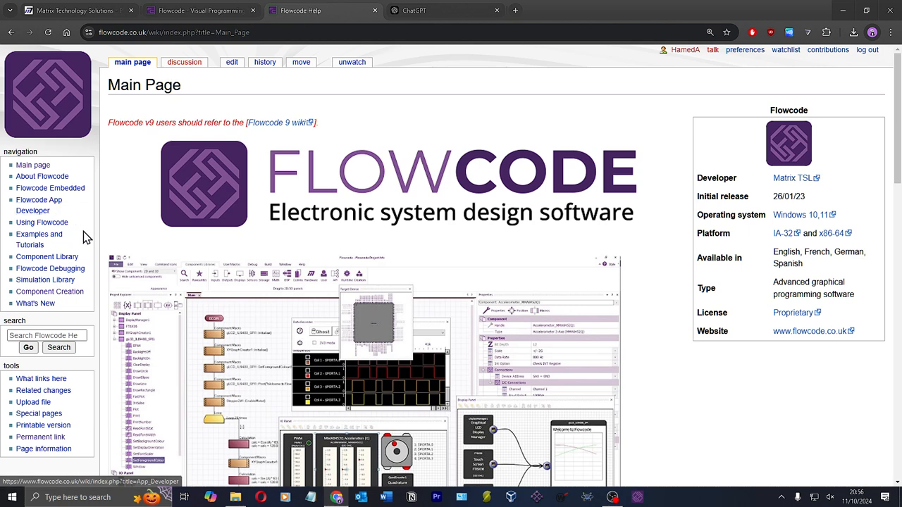
Step: Open the Examples and Tutorials page and look through its introduction, contents list, beginner examples and getting started guides
click(55, 240)
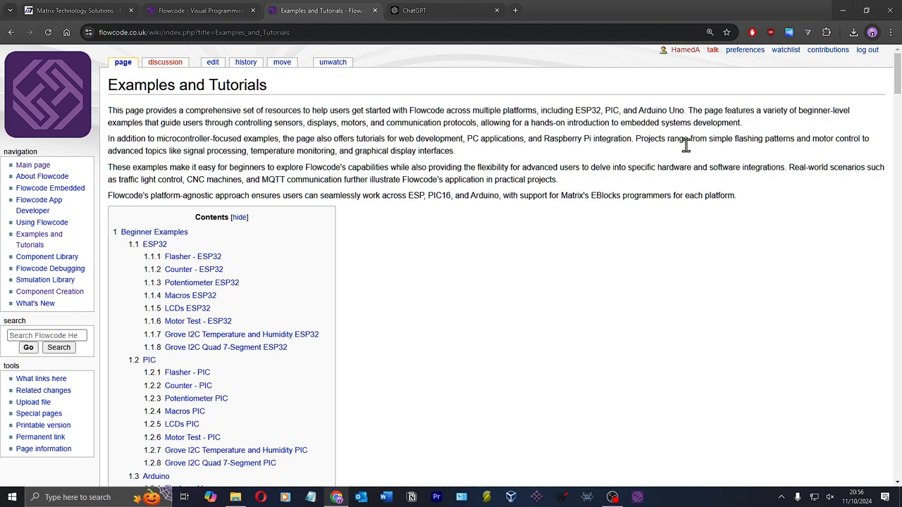
drag(756, 198, 429, 117)
click(431, 118)
scroll(397, 169, down, 6)
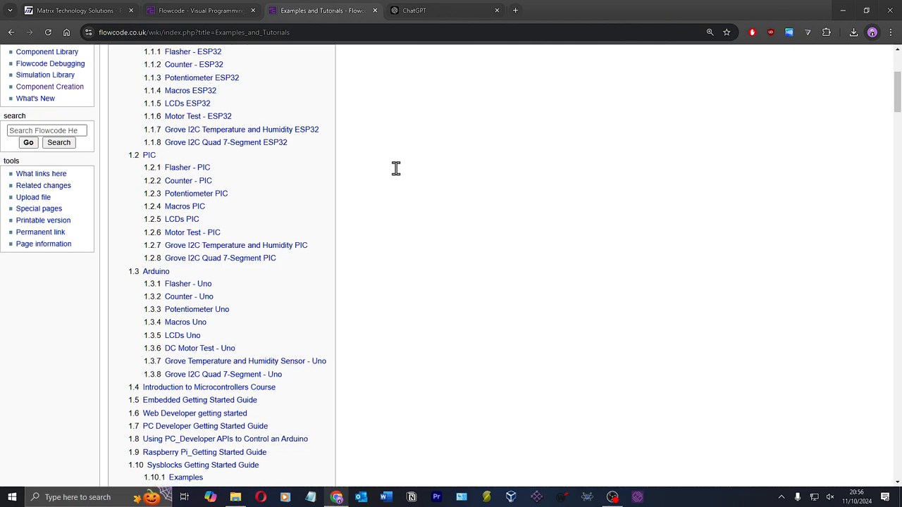
scroll(396, 176, down, 5)
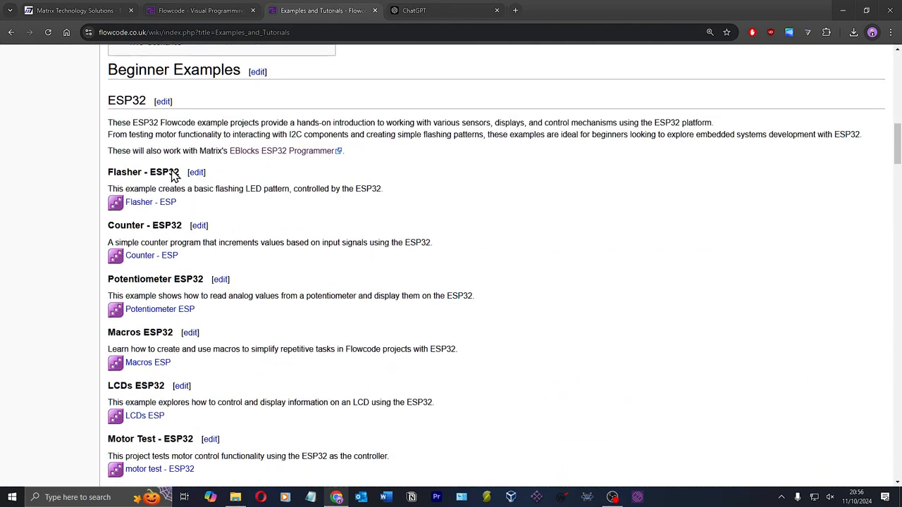
scroll(155, 240, down, 3)
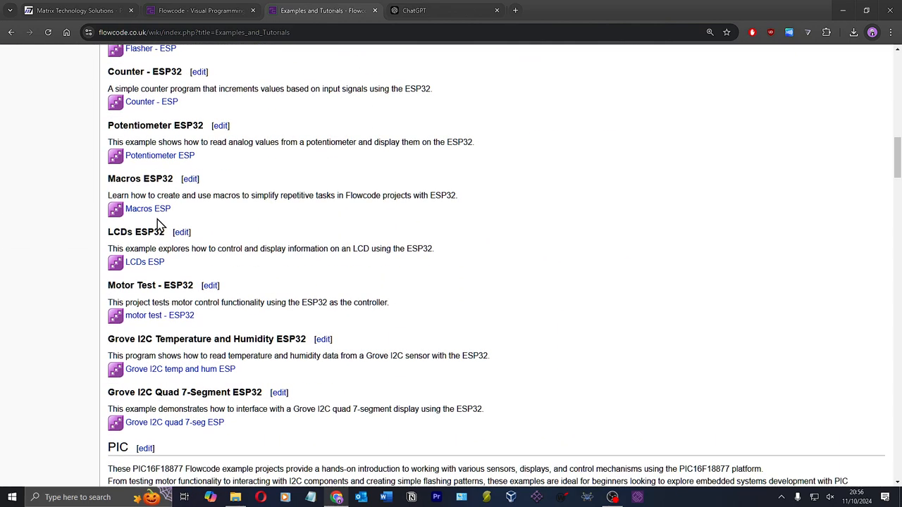
scroll(198, 226, up, 3)
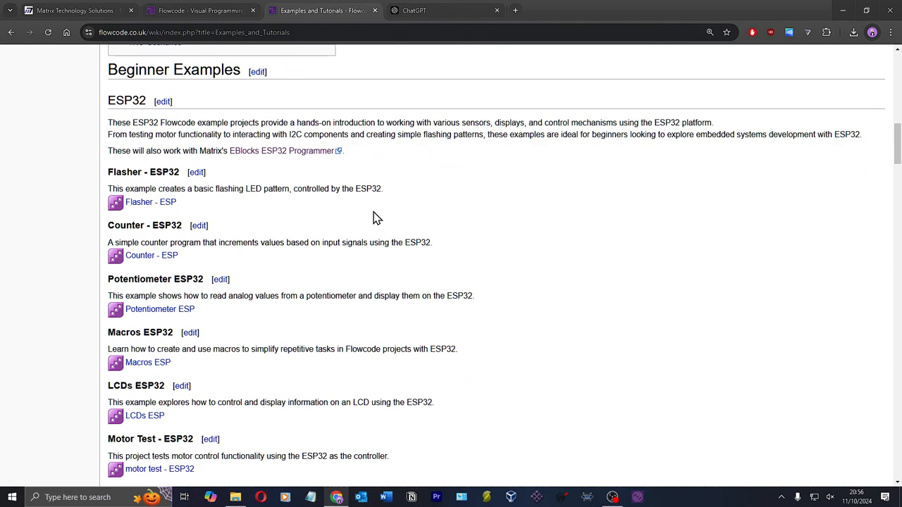
ctrl+scroll(374, 218, down, 1)
scroll(240, 240, down, 6)
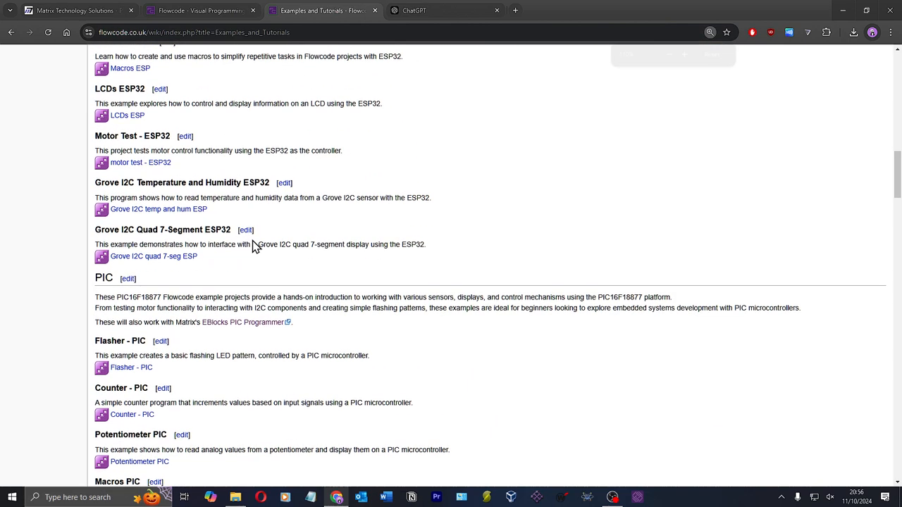
scroll(234, 246, down, 9)
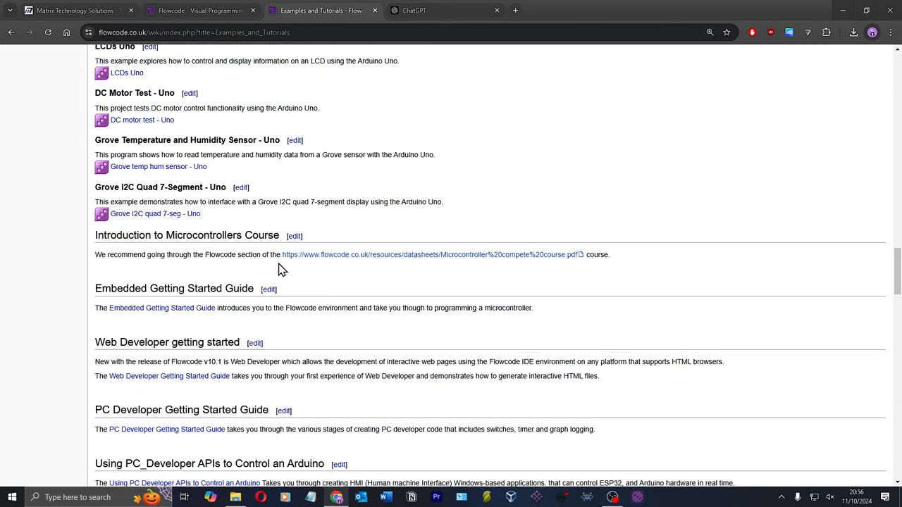
Step: Copy the "Introduction to Microcontrollers Course" heading and search Google in a new tab for "matrix tsl Introduction to Microcontrollers Course"
scroll(196, 274, down, 1)
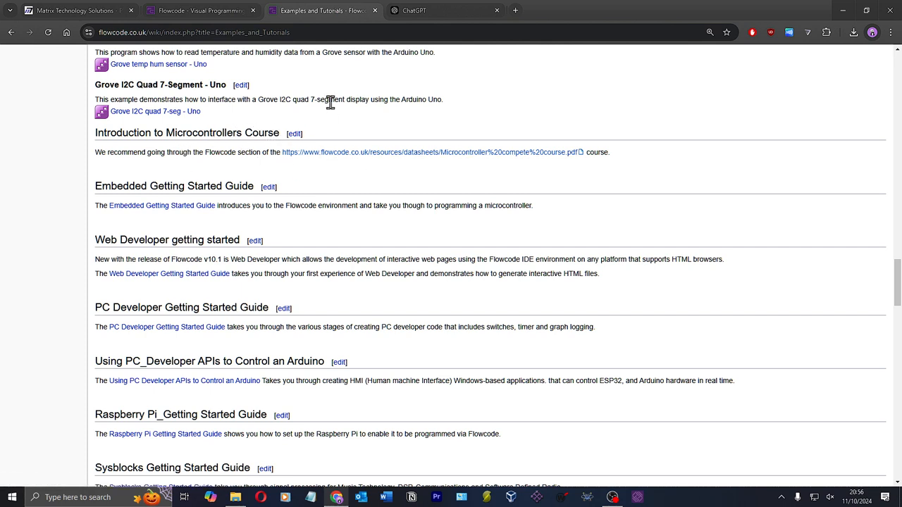
drag(279, 133, 111, 126)
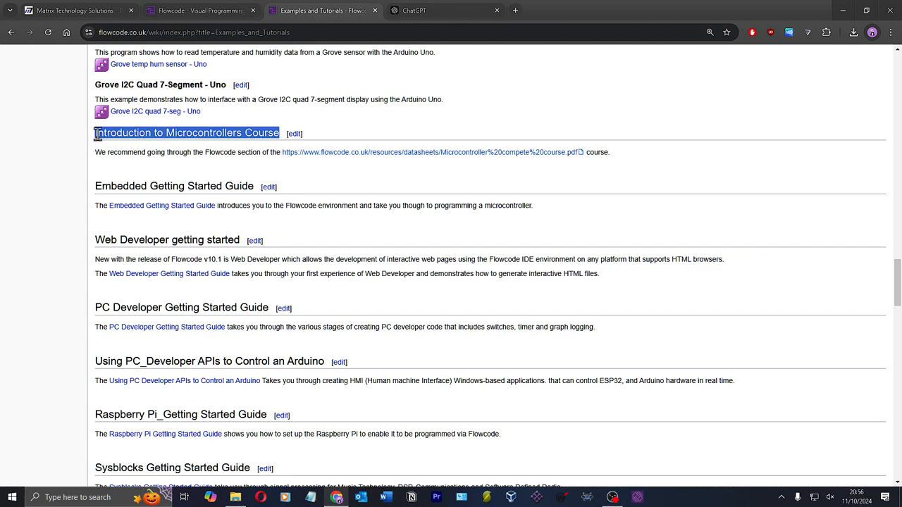
click(515, 11)
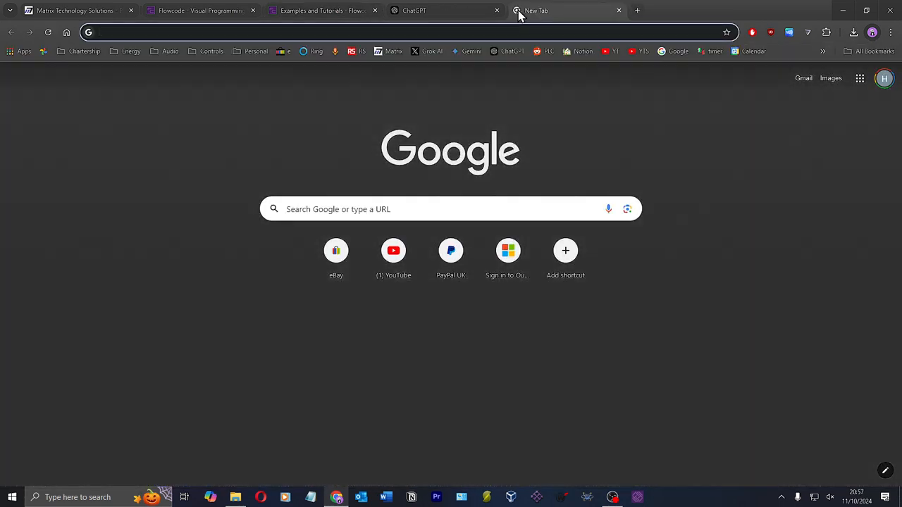
text(matrix te)
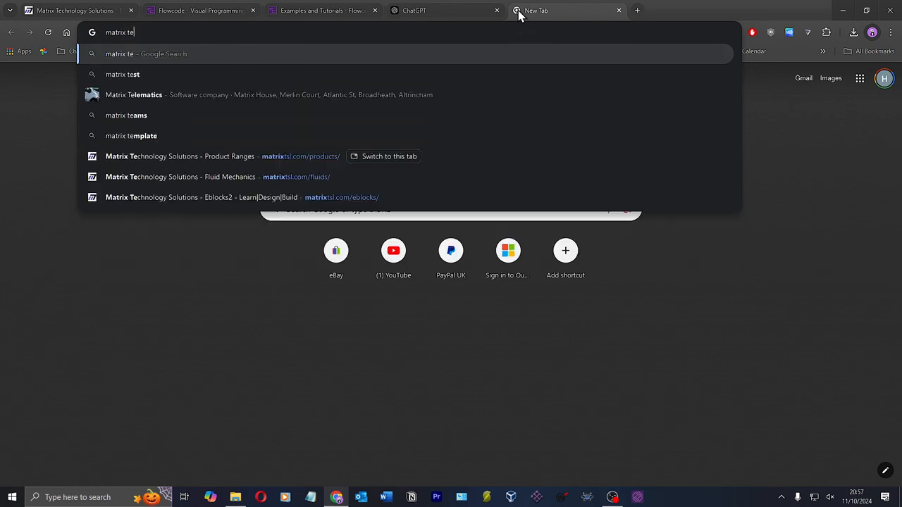
key(BackSpace)
text(sl)
text(Introduction to Microcontrollers Course)
key(Return)
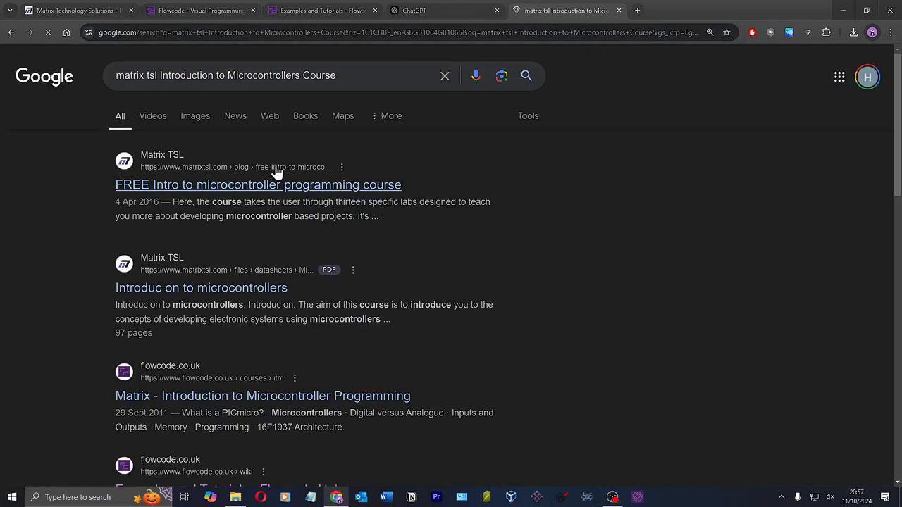
Step: Open the free intro course blog post, the Introduction to microcontrollers PDF and the Introduction to Microcontroller Programming result in separate new tabs
right_click(272, 192)
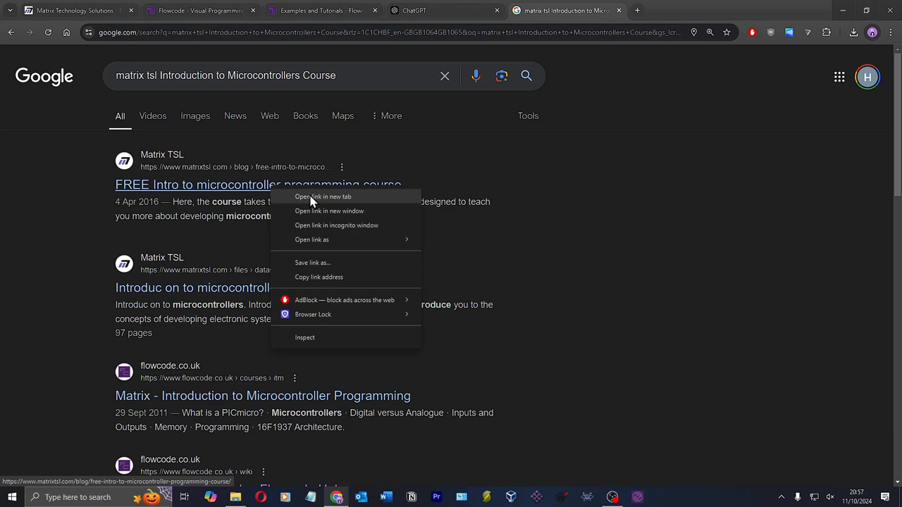
click(305, 196)
scroll(310, 254, down, 1)
right_click(264, 244)
click(306, 248)
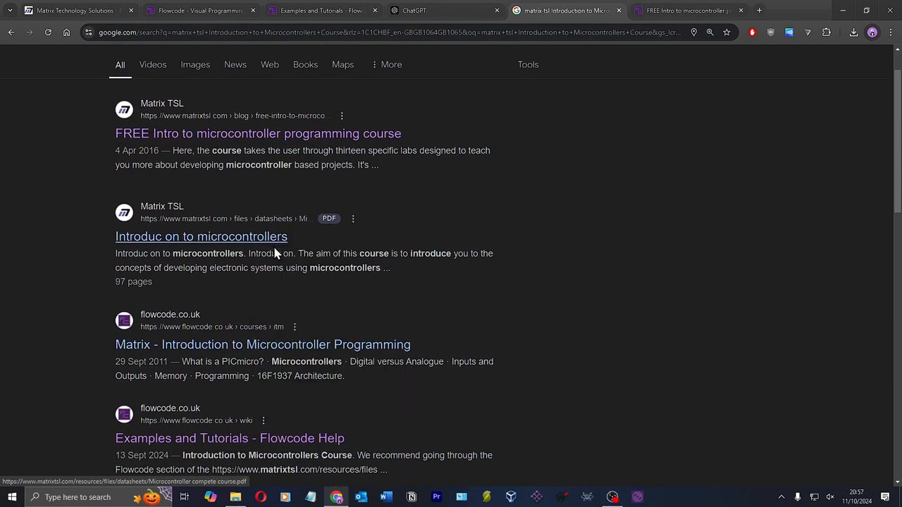
scroll(356, 353, down, 1)
right_click(275, 243)
click(306, 250)
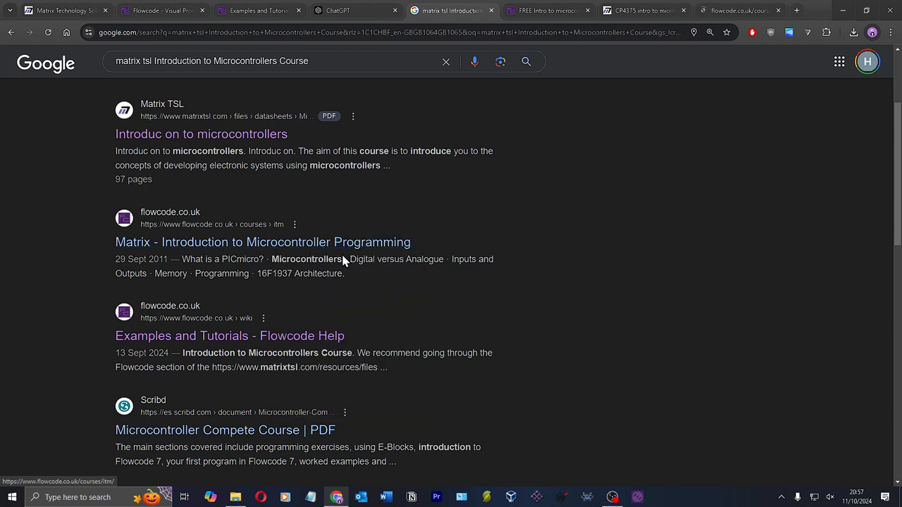
scroll(346, 258, down, 3)
Step: Check the course link on the wiki's Examples and Tutorials page and look through the free microcontroller course blog post down to its labs
click(553, 11)
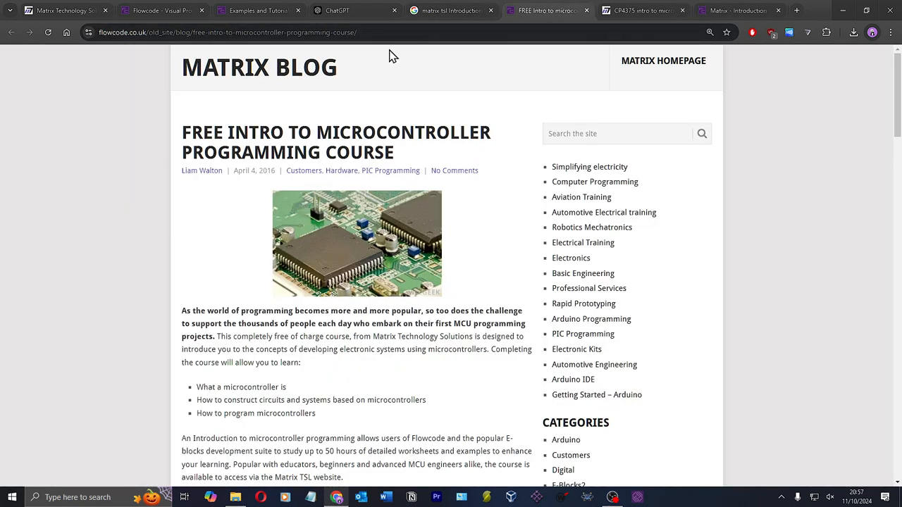
click(288, 12)
click(120, 155)
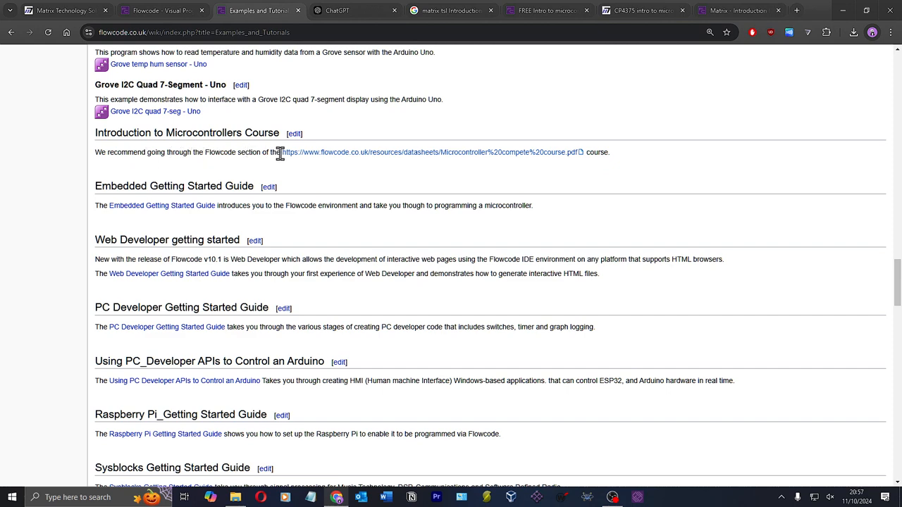
click(549, 11)
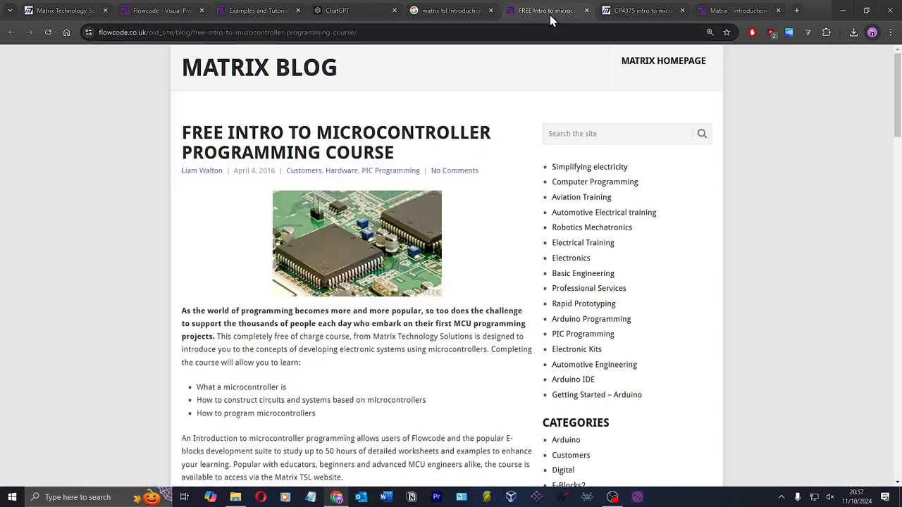
scroll(448, 231, down, 15)
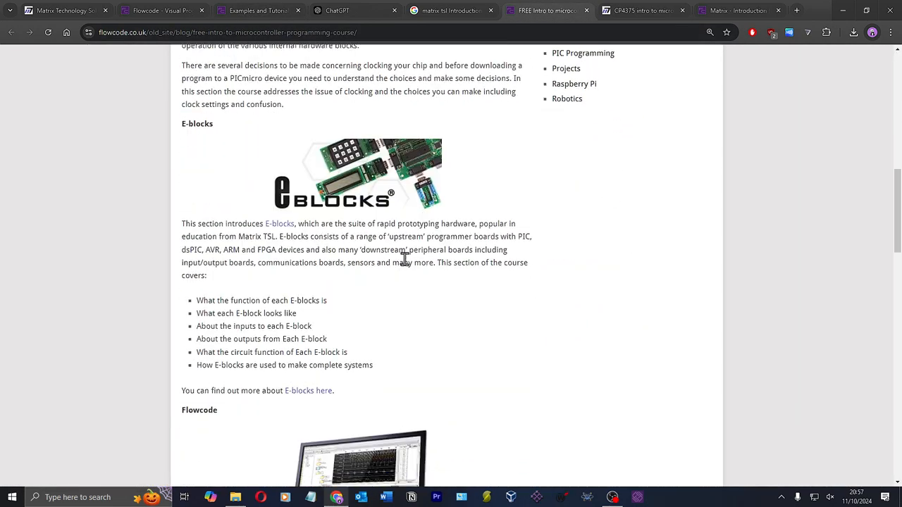
scroll(438, 219, down, 3)
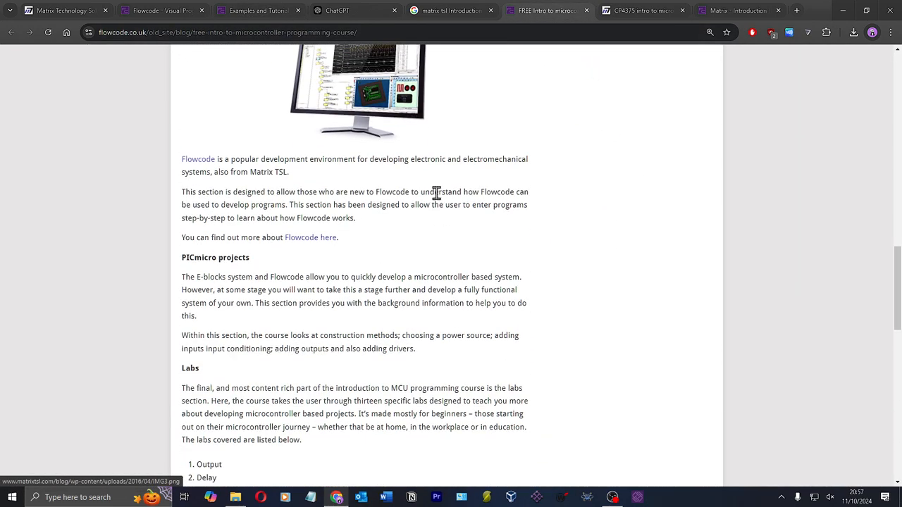
scroll(452, 187, down, 4)
Step: Switch to the Introduction to microcontroller programming PDF and skim from its cover to the E-blocks PIC programmer page
click(636, 15)
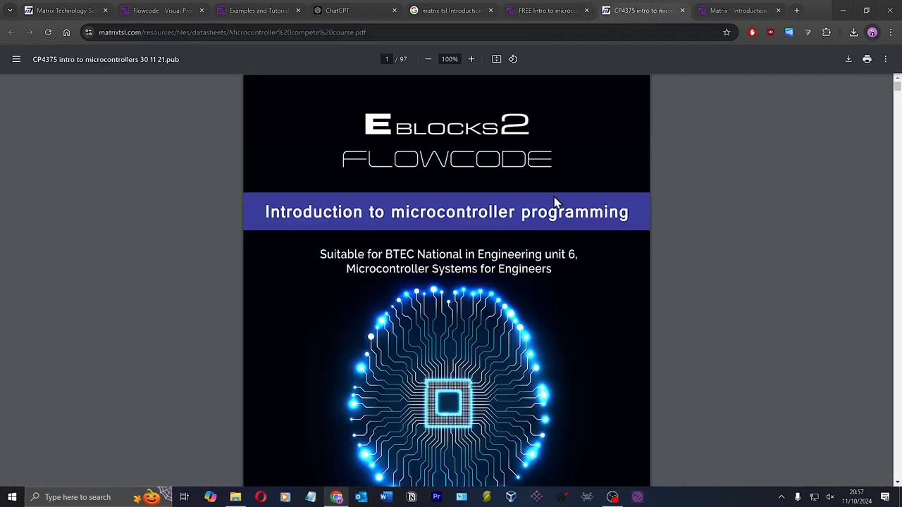
scroll(553, 197, down, 20)
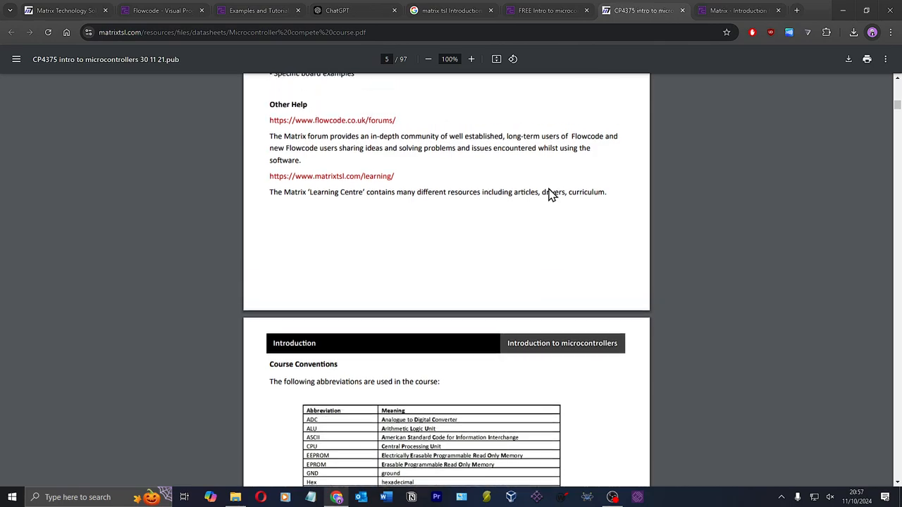
scroll(553, 196, down, 20)
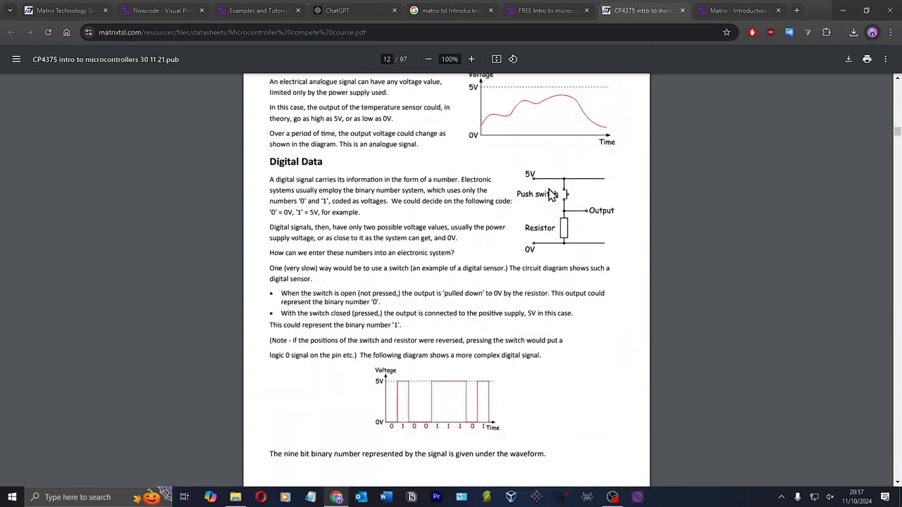
scroll(552, 196, down, 15)
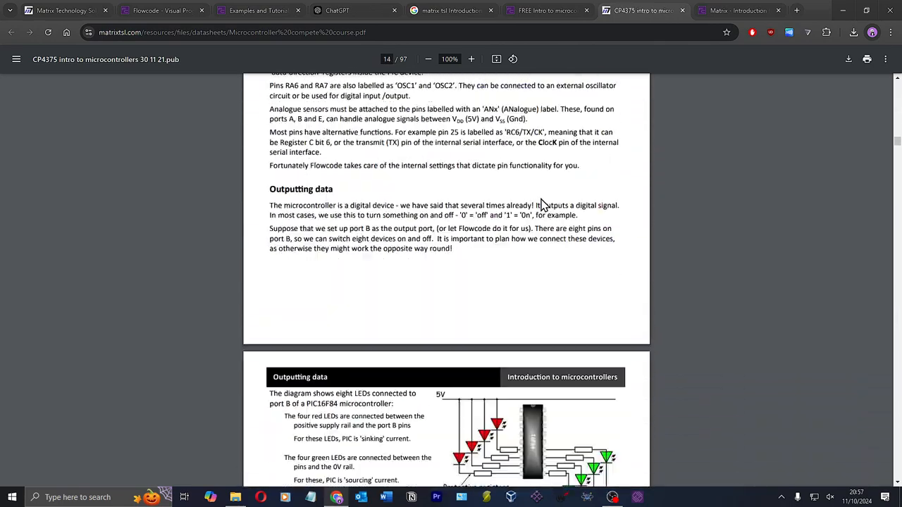
scroll(542, 204, down, 20)
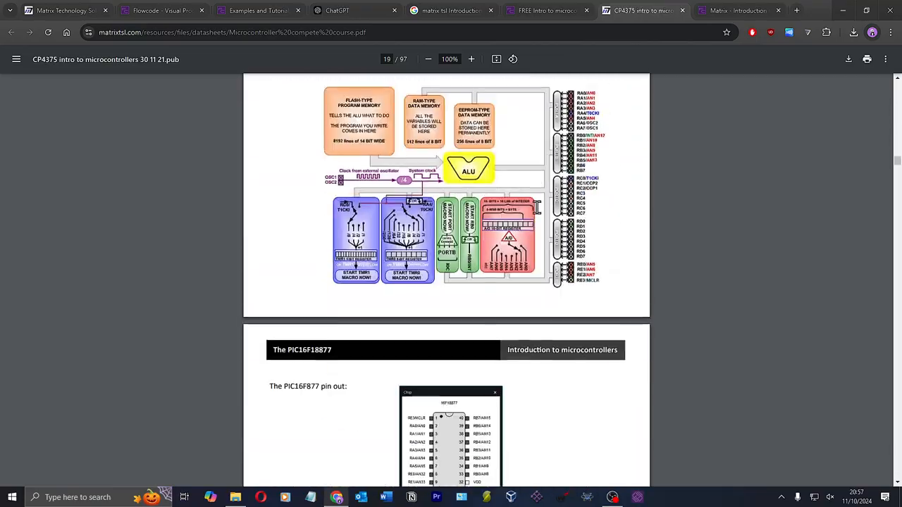
scroll(537, 208, down, 15)
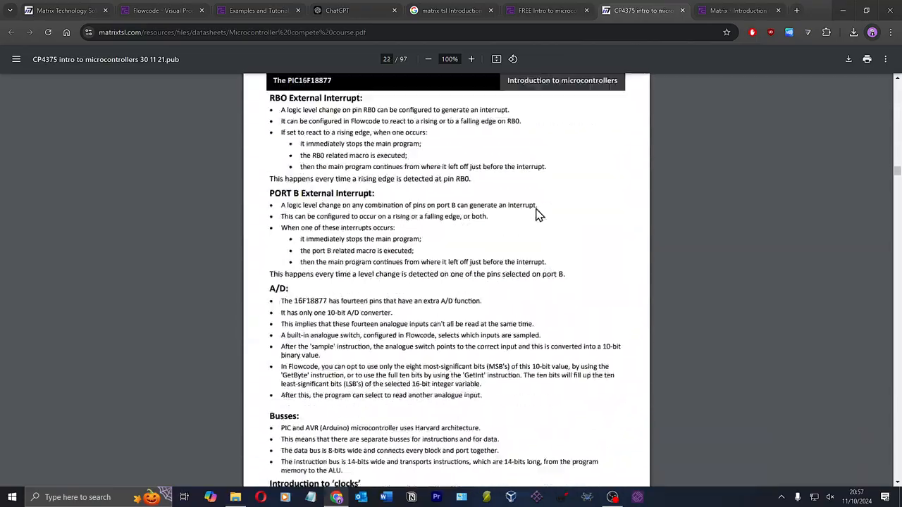
scroll(537, 215, down, 15)
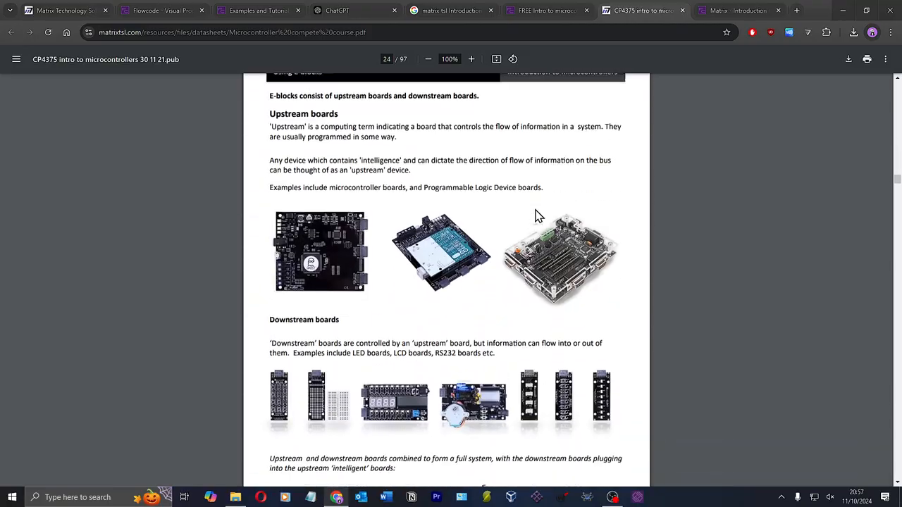
scroll(537, 215, down, 8)
Step: Go back to the Contents page of the PDF course and read its list of sections and appendices
scroll(537, 215, up, 20)
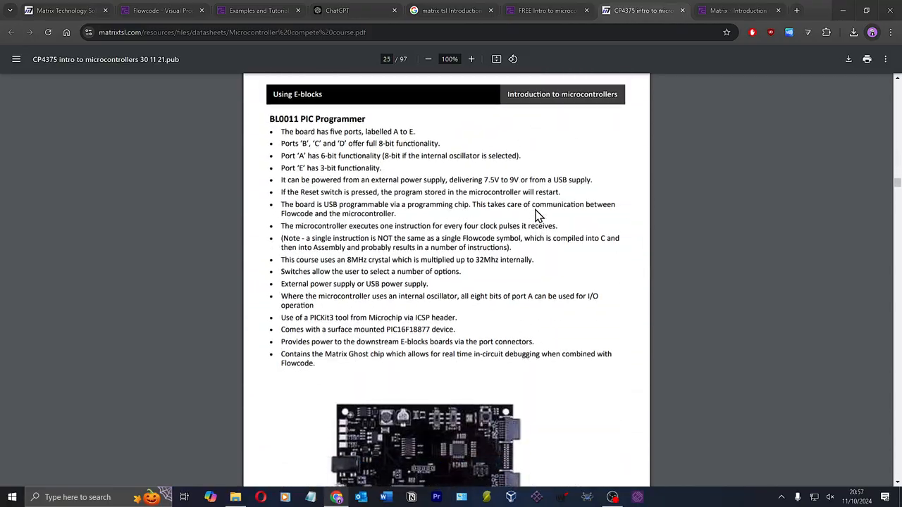
scroll(537, 209, up, 20)
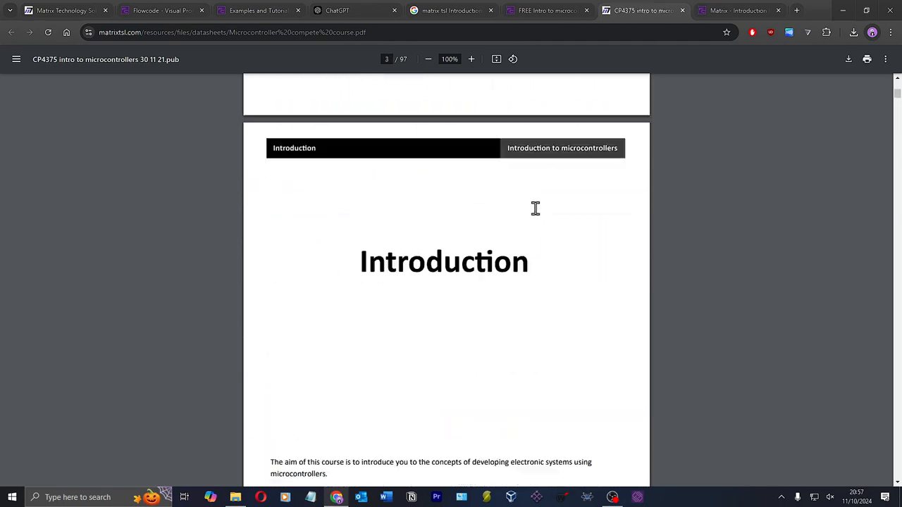
scroll(535, 215, down, 9)
scroll(534, 220, up, 11)
scroll(533, 220, up, 7)
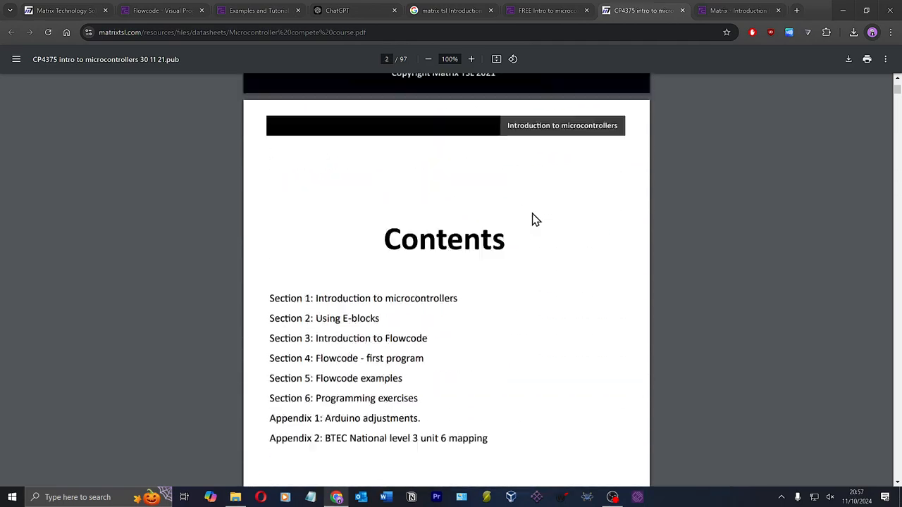
scroll(413, 303, down, 4)
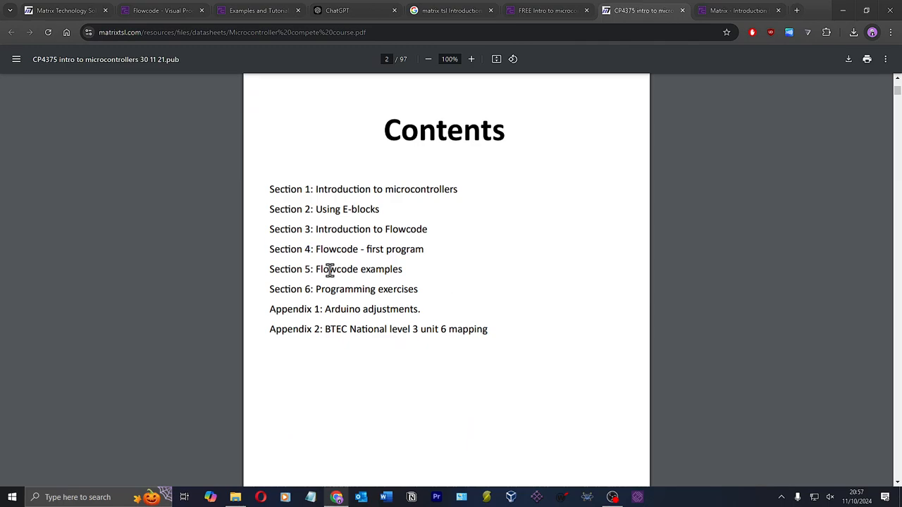
Step: Look through the PDF's introduction, analogue and digital data, memory types, programming and Flowcode process pages
scroll(345, 224, down, 20)
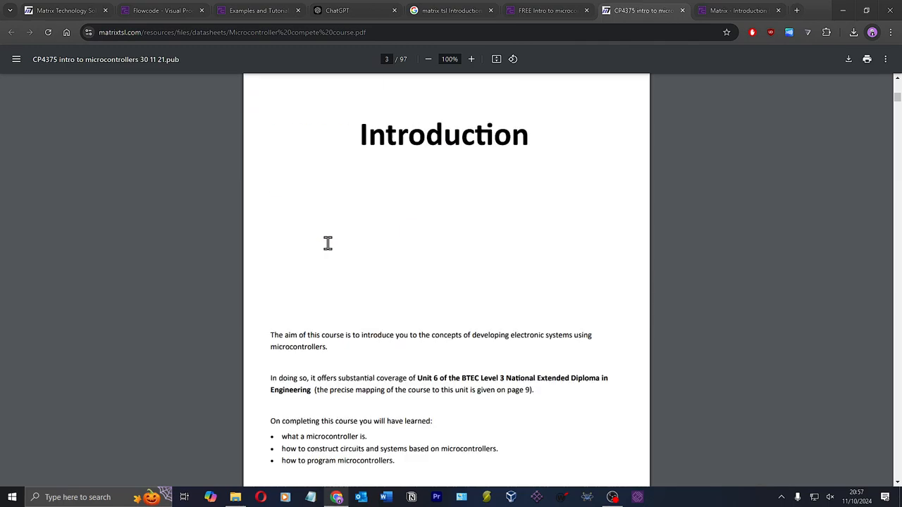
scroll(417, 248, down, 9)
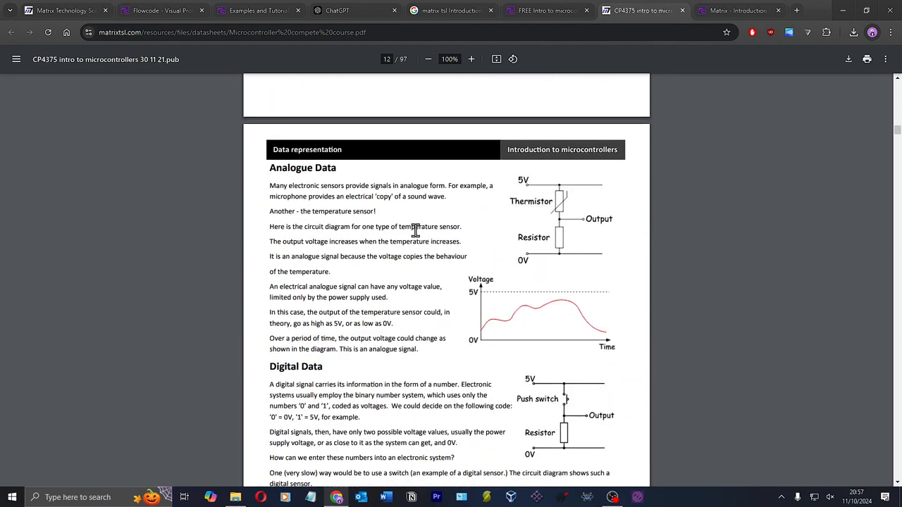
scroll(413, 227, down, 20)
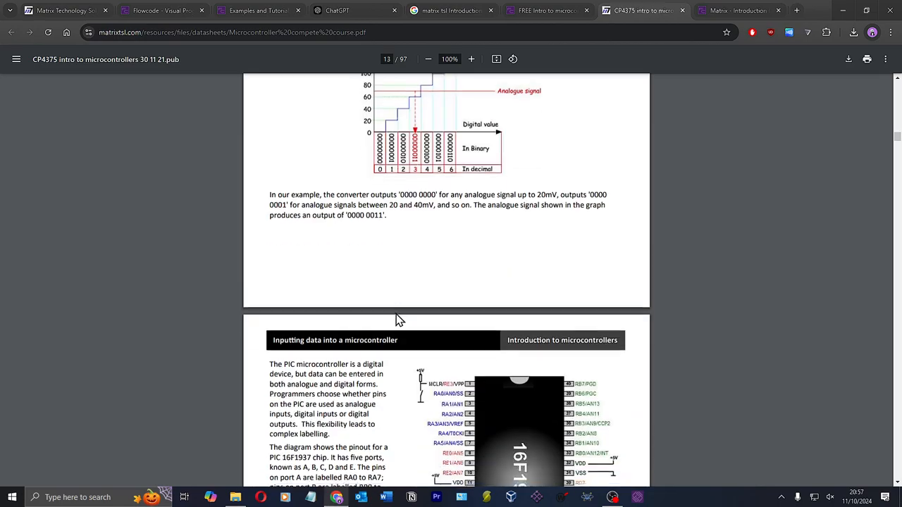
scroll(396, 321, down, 20)
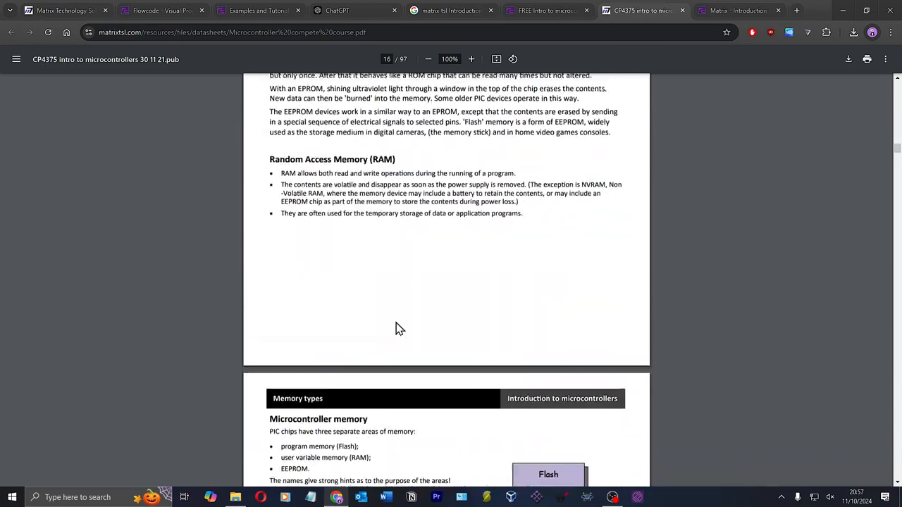
scroll(411, 302, down, 11)
scroll(421, 264, up, 5)
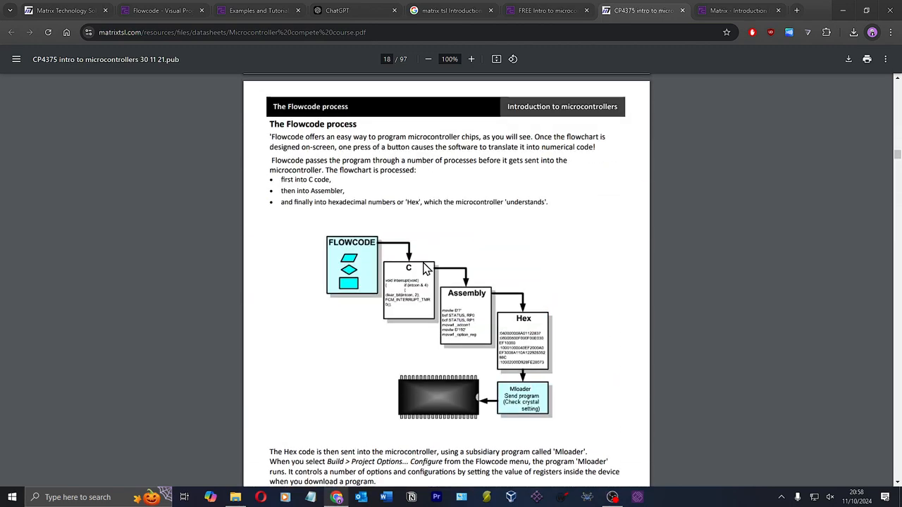
scroll(455, 187, up, 10)
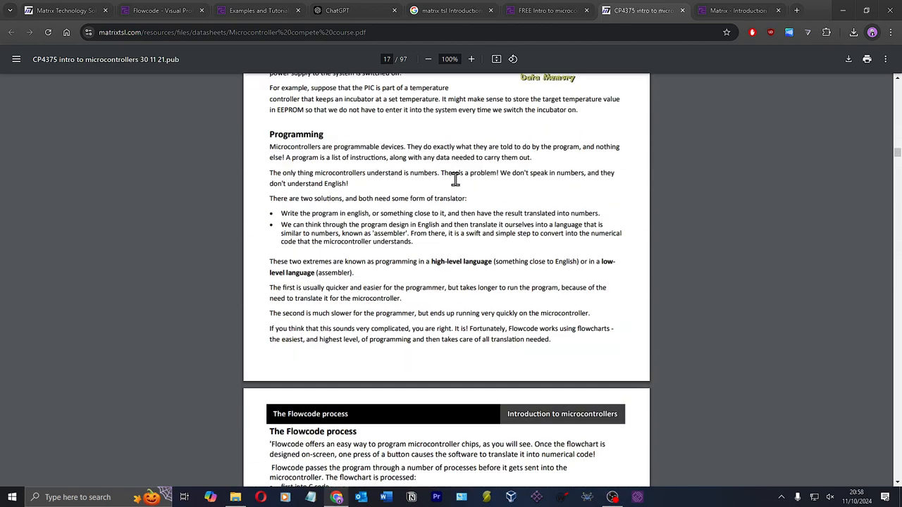
Step: Look through the PIC16F18877, E-blocks and Flowcode window pages of the PDF, ending at the Section 3 title page
scroll(456, 187, down, 20)
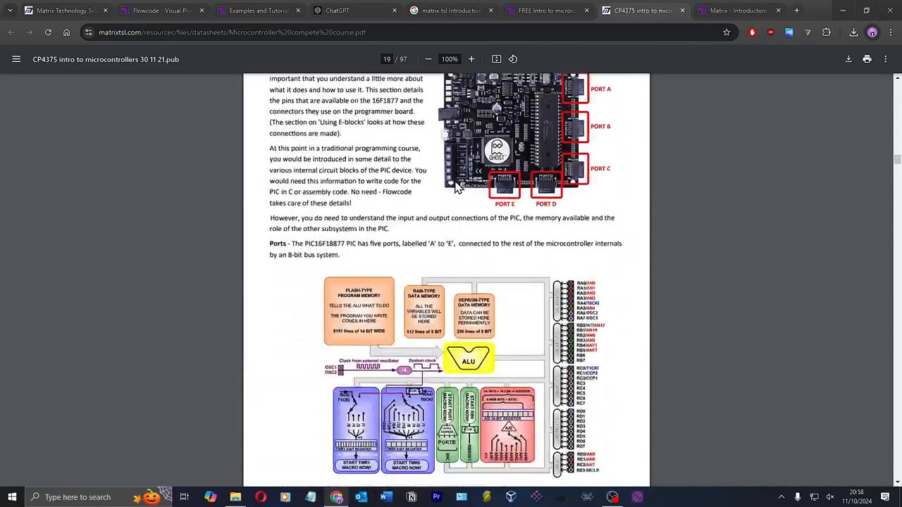
scroll(456, 187, down, 20)
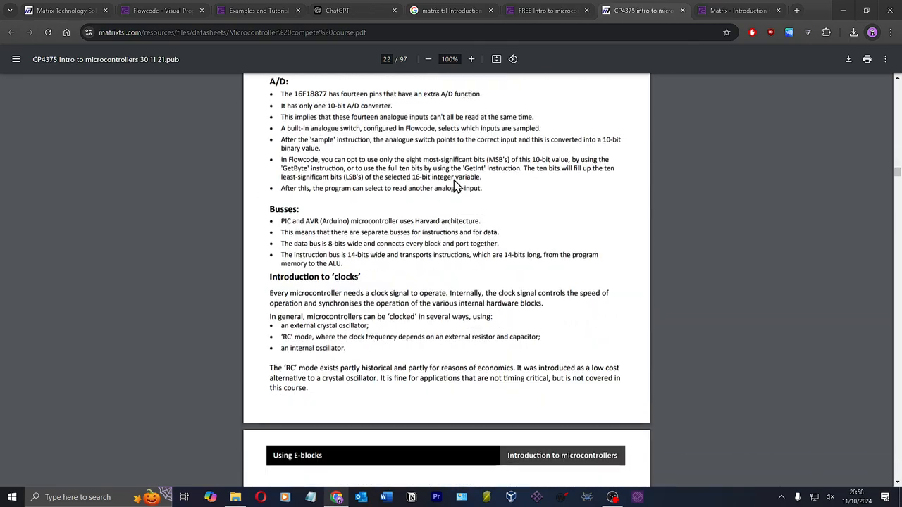
scroll(455, 187, up, 10)
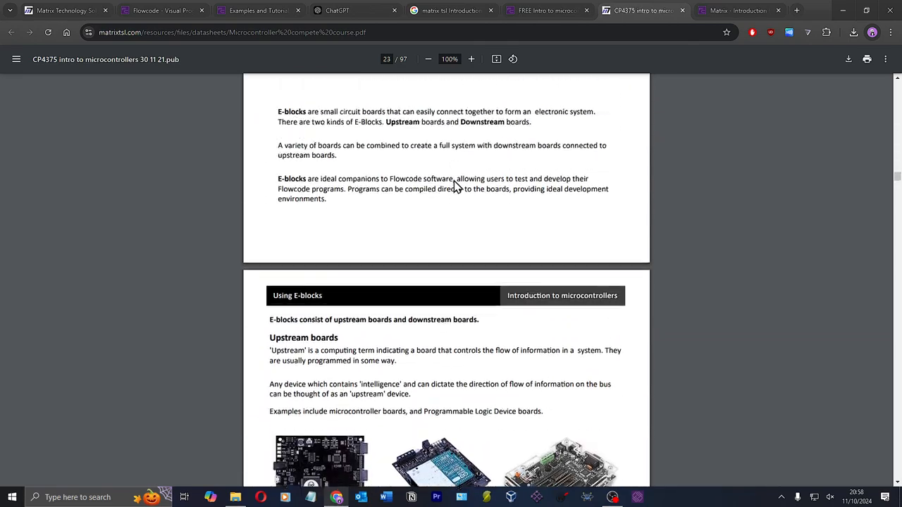
scroll(455, 188, down, 20)
scroll(451, 190, down, 15)
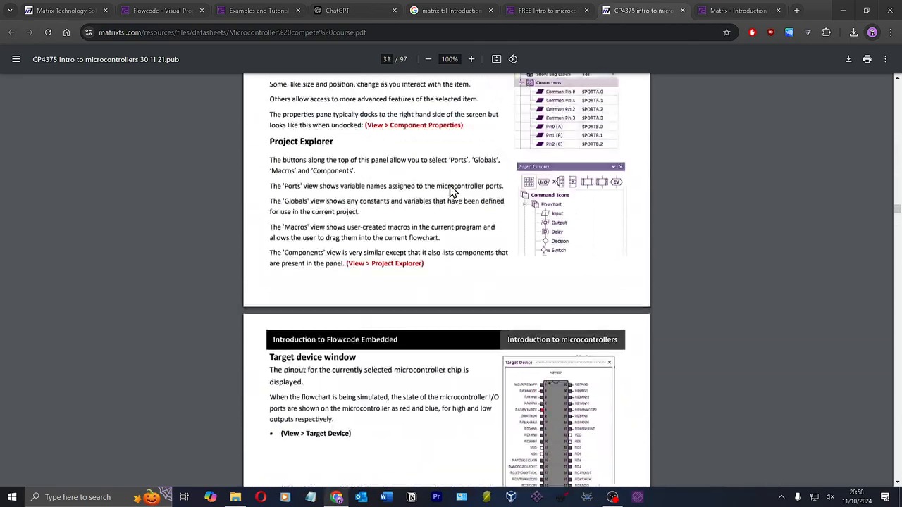
scroll(444, 187, up, 20)
scroll(434, 169, up, 20)
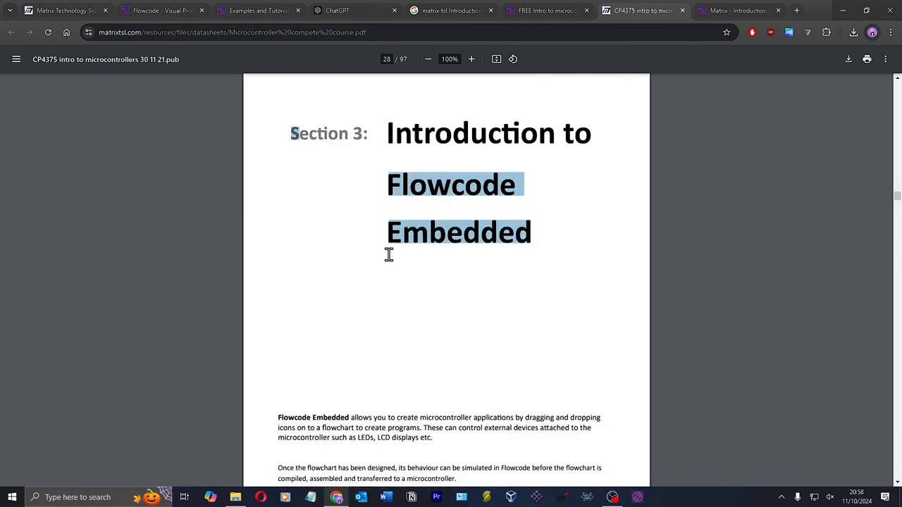
Step: Select and copy all the Section 3 text in the course PDF, from its title page through the Library Updates paragraph
scroll(413, 256, down, 10)
drag(389, 255, 470, 297)
scroll(436, 261, down, 3)
scroll(455, 276, down, 15)
scroll(470, 296, down, 15)
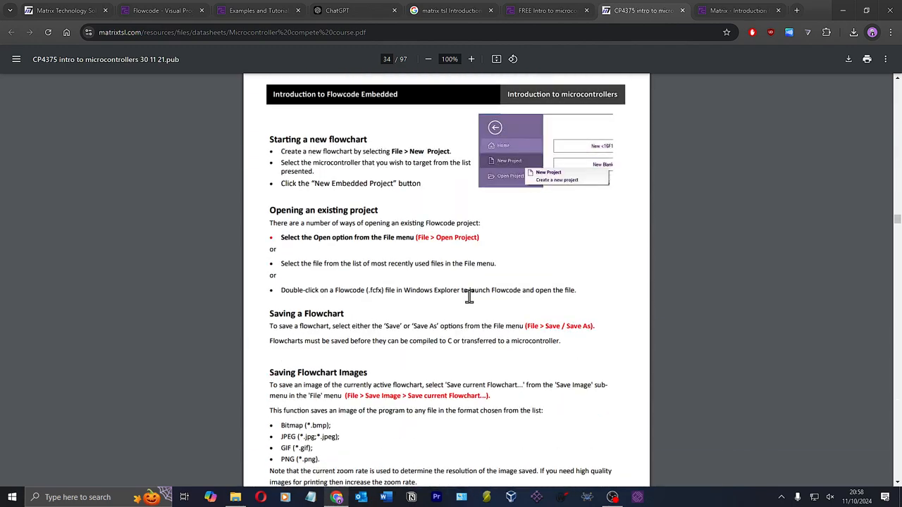
drag(419, 310, 472, 290)
scroll(352, 303, down, 9)
scroll(473, 290, down, 15)
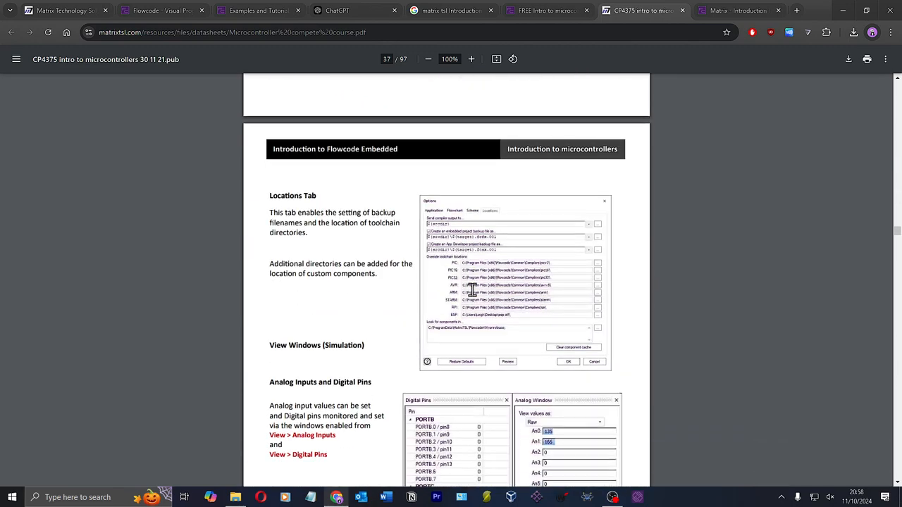
scroll(442, 299, down, 4)
drag(268, 264, 421, 291)
scroll(401, 305, down, 2)
scroll(428, 283, down, 6)
scroll(455, 280, up, 3)
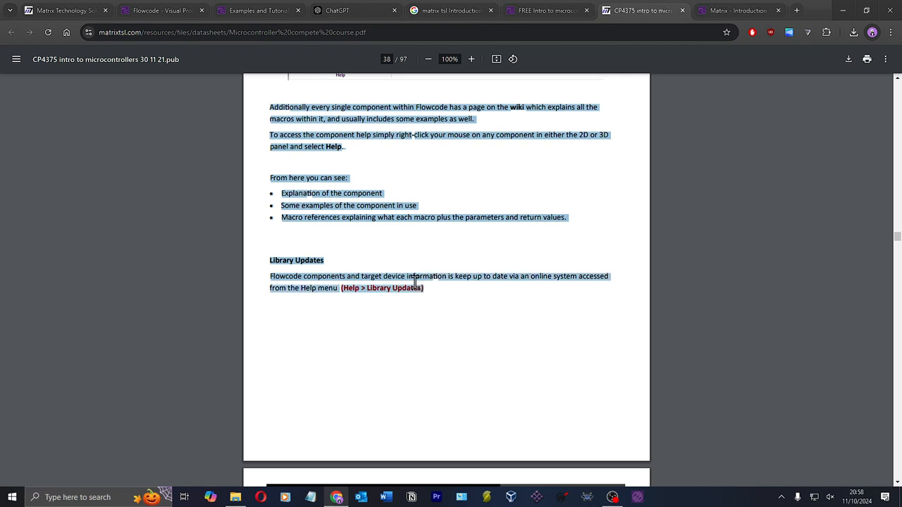
right_click(415, 282)
click(457, 87)
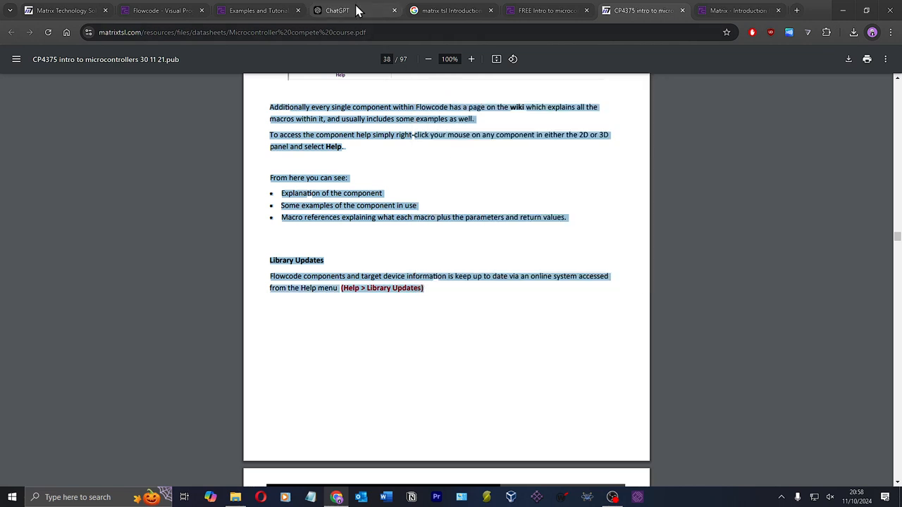
Step: Switch to ChatGPT, paste the copied Section 3 text and ask it to summarise this introduction to flowcode section for the flowcode wiki
click(338, 10)
click(359, 451)
text(c)
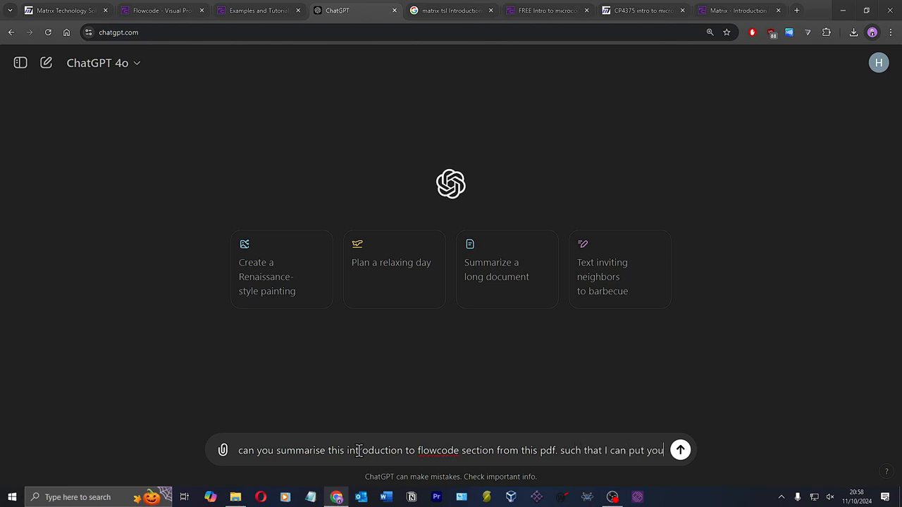
text(r summary on my flowcode wik)
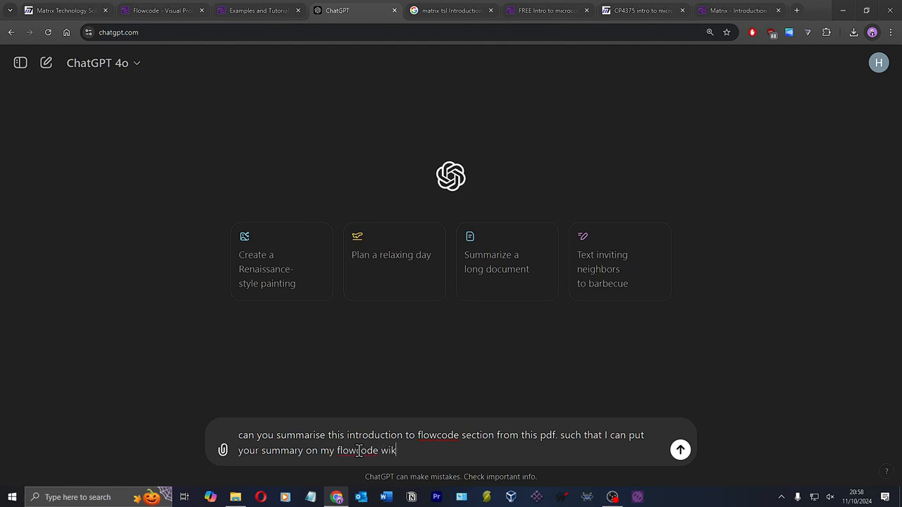
key(shift+Return)
key(shift+Return)
key(ctrl+v)
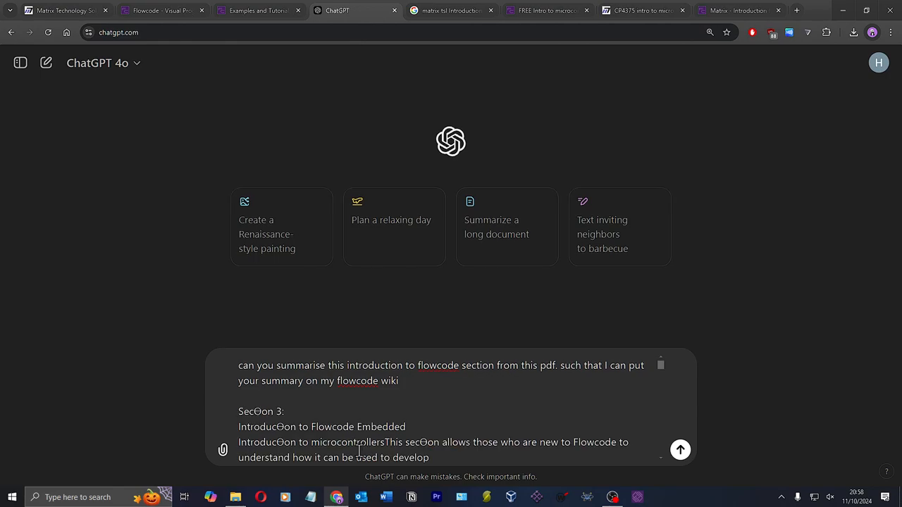
key(Return)
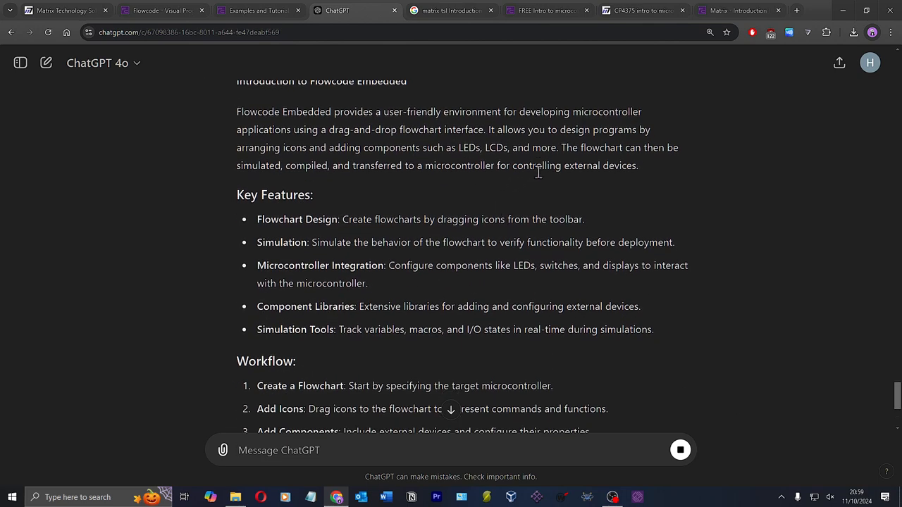
Step: Review ChatGPT's reply and copy the summary from the Introduction to Flowcode Embedded heading through the detailed-help paragraph
scroll(423, 212, up, 3)
scroll(433, 219, down, 1)
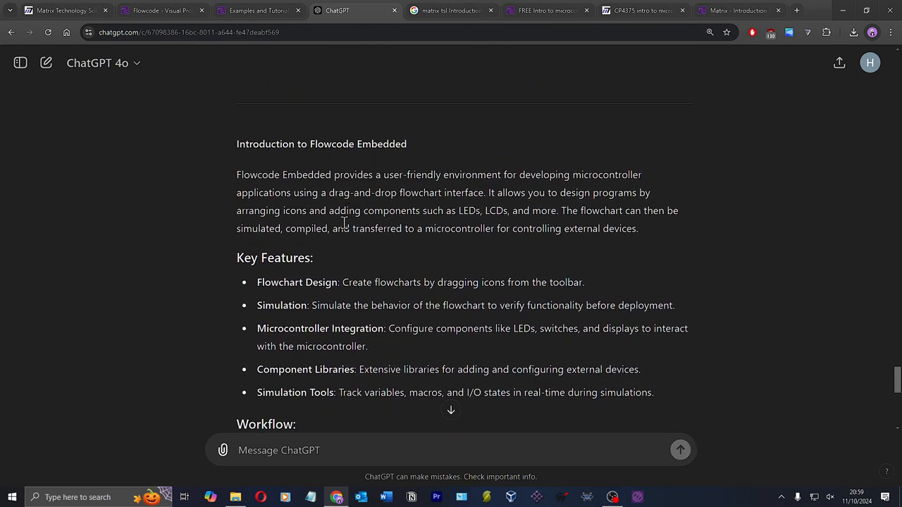
scroll(491, 192, down, 3)
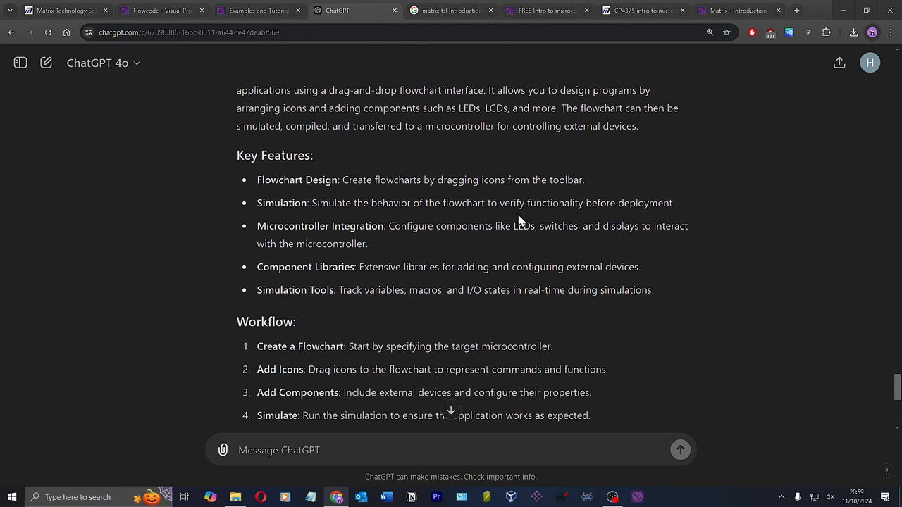
scroll(451, 261, up, 3)
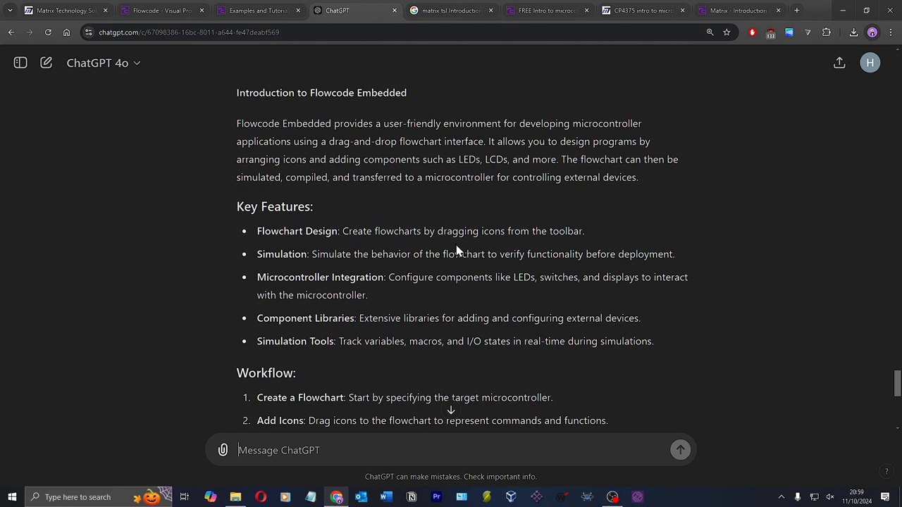
scroll(457, 250, down, 6)
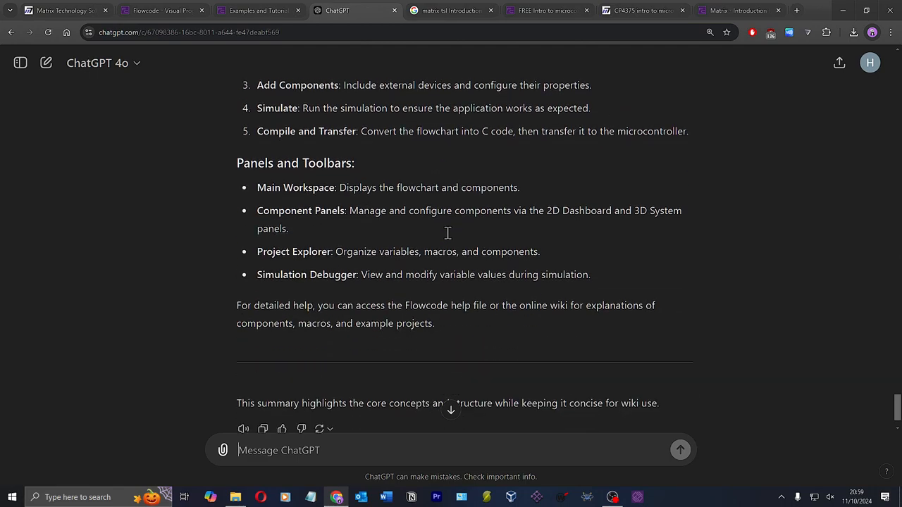
drag(459, 284, 240, 311)
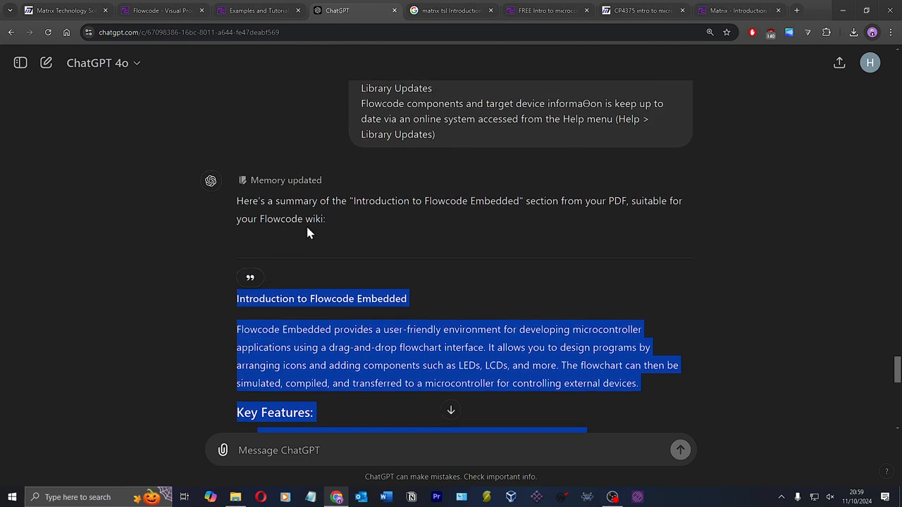
Step: Edit the wiki's Introduction to Microcontrollers Course section, paste the summary below the recommendation sentence and preview it
click(254, 11)
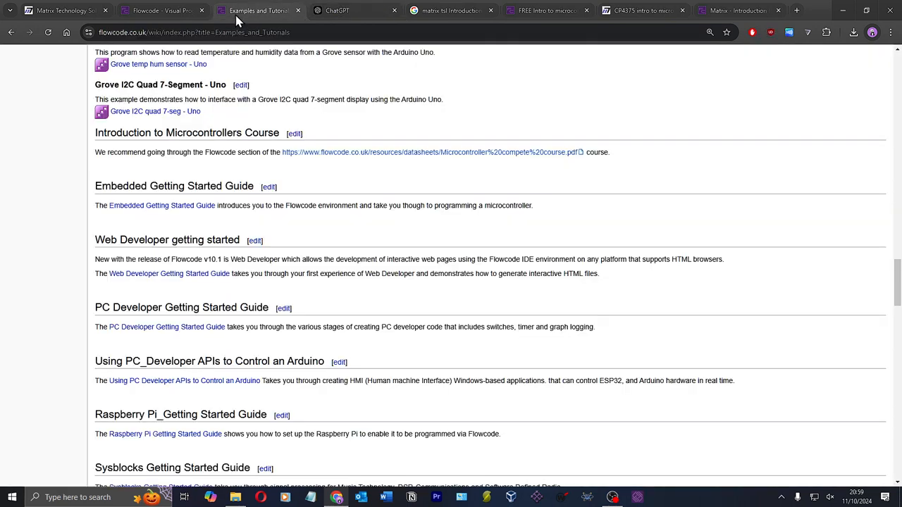
click(295, 135)
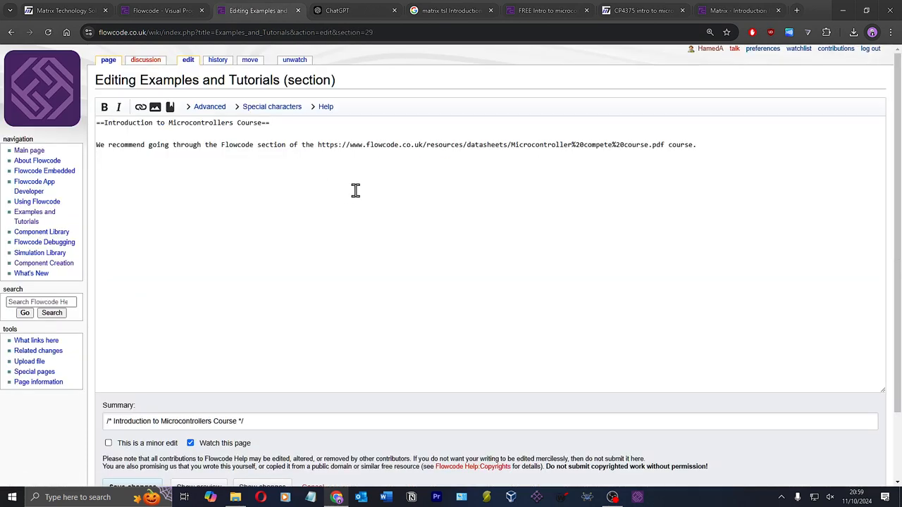
text(Introduction to Flowcode Embedded  Flowcode Embedded provides a user-friendly environment for developing microcontroller applications using a drag-and-drop flowchart interface. It allows you to design programs by arranging icons and adding components such as LEDs, LCDs, and more. The flowchart can then be simulated, compiled, and transferred to a microcontroller for controlling external devices.  Key Features: Flowchart Design: Create flowcharts by dragging icons from the toolbar. Simulation: Simulate the behavior of the flowchart to verify functionality before deployment. Microcontroller Integration: Configure components like LEDs, switches, and displays to interact with the microcontroller. Component Libraries: Extensive libraries for adding and configuring external devices. Simulation Tools: Track variables, macros, and I/O states in real-time during simulations. Workflow: Create a Flowchart: Start by specifying the target microcontroller. Add Icons: Drag icons to the flowchart to represent commands and functions. Add Components: Include external devices and configure their properties. Simulate: Run the simulation to ensure the application works as expected. Compile and Transfer: Convert the flowchart into C code, then transfer it to the microcontroller. Panels and Toolbars: Main Workspace: Displays the flowchart and components. Component Panels: Manage and configure components via the 2D Dashboard and 3D System panels. Project Explorer: Organize variables, macros, and components. Simulation Debugger: View and modify variable values during simulation. For detailed help, you can access the Flowcode help file or the online wiki for explanations of components, macros, and example projects.)
scroll(343, 169, up, 1)
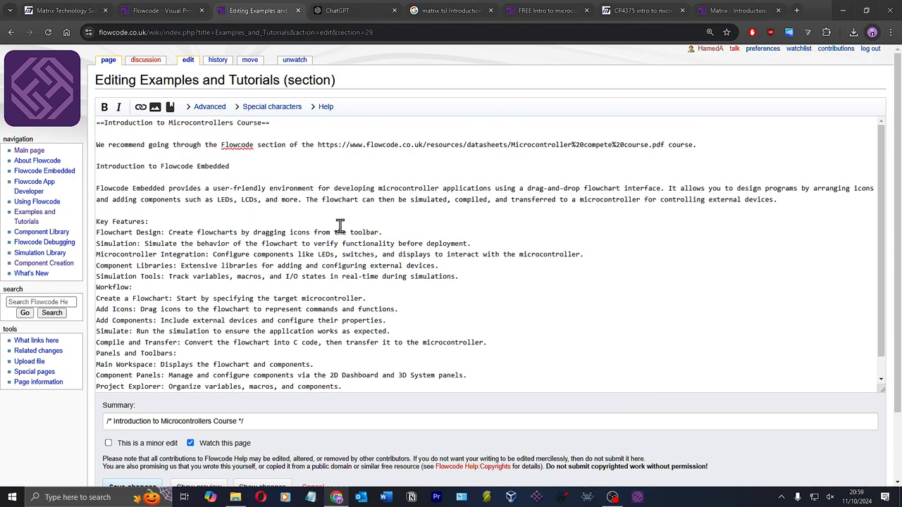
scroll(356, 250, down, 1)
scroll(240, 443, down, 2)
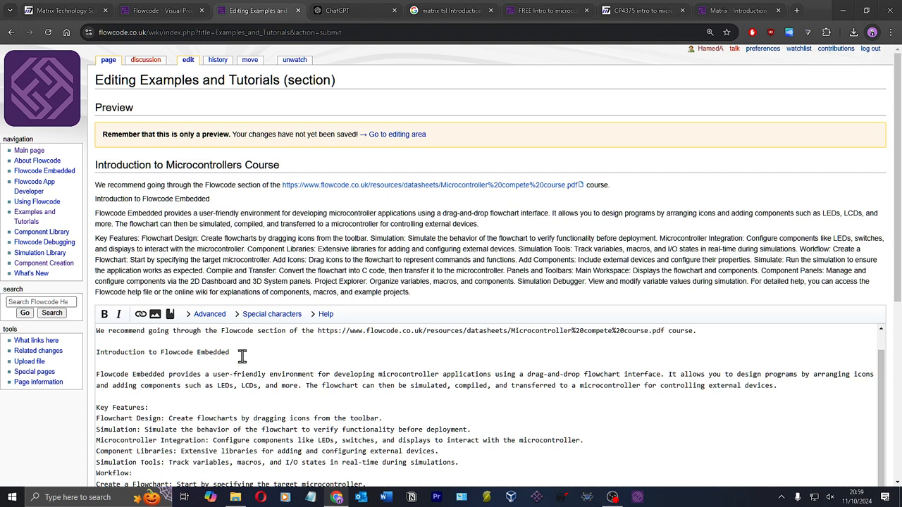
Step: Delete the pasted Introduction to Flowcode Embedded line and insert "(section 3)" after Flowcode in the recommendation sentence
key(shift+Home)
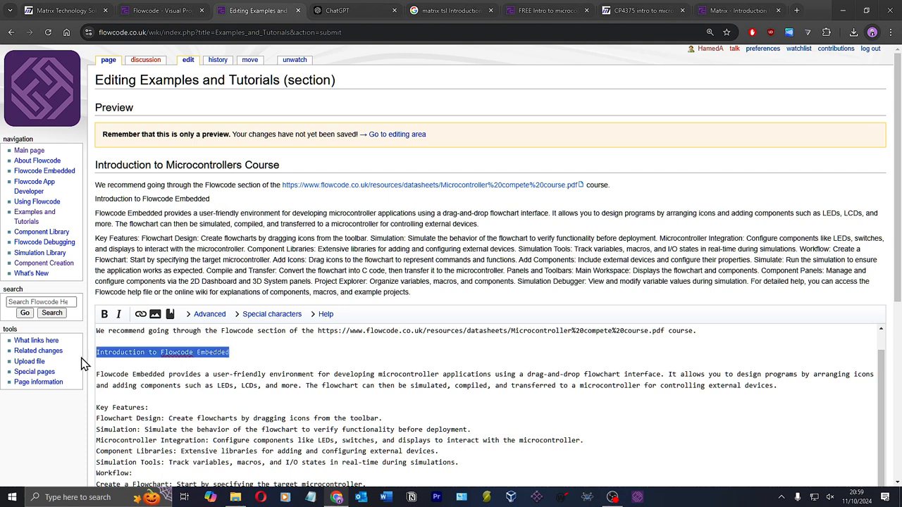
key(BackSpace)
key(BackSpace)
key(BackSpace)
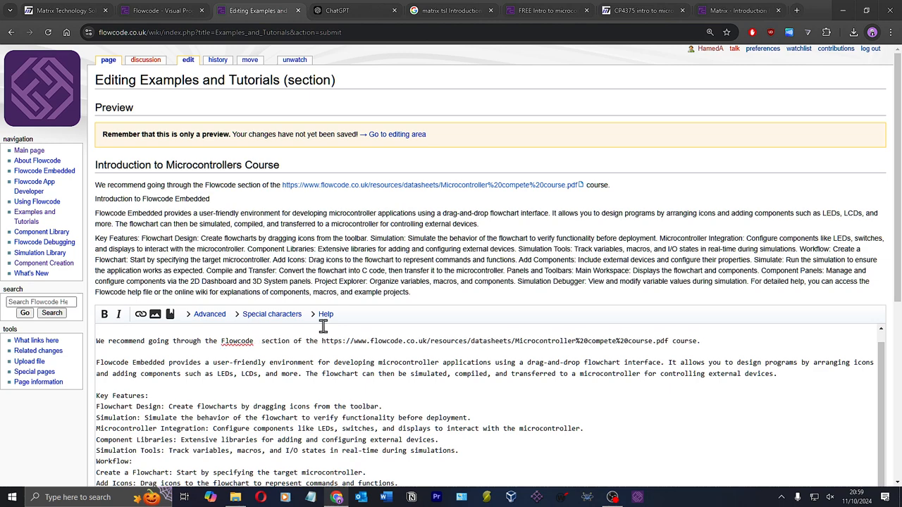
text((section 3)
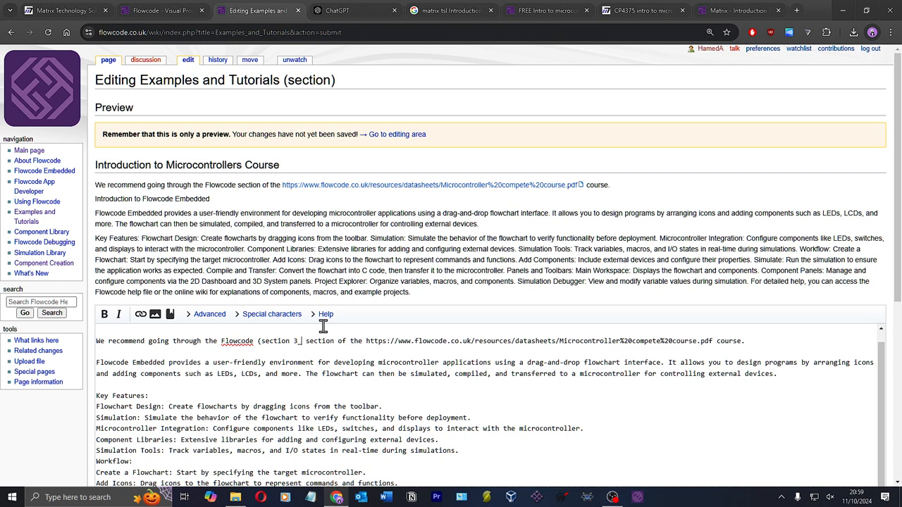
text())
Step: Check in the course PDF on which pages Section 3 ends and begins
click(548, 11)
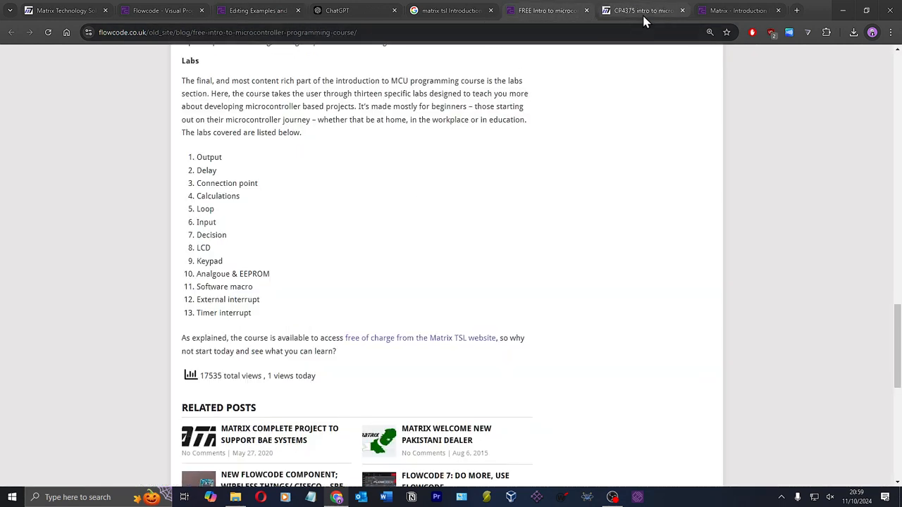
click(643, 19)
scroll(493, 184, up, 2)
scroll(459, 247, down, 3)
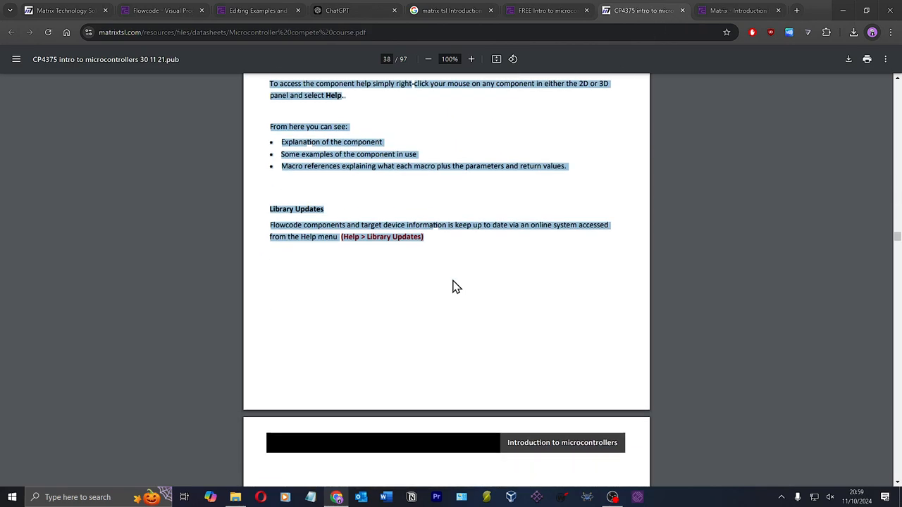
click(453, 287)
scroll(454, 289, down, 1)
scroll(451, 275, up, 5)
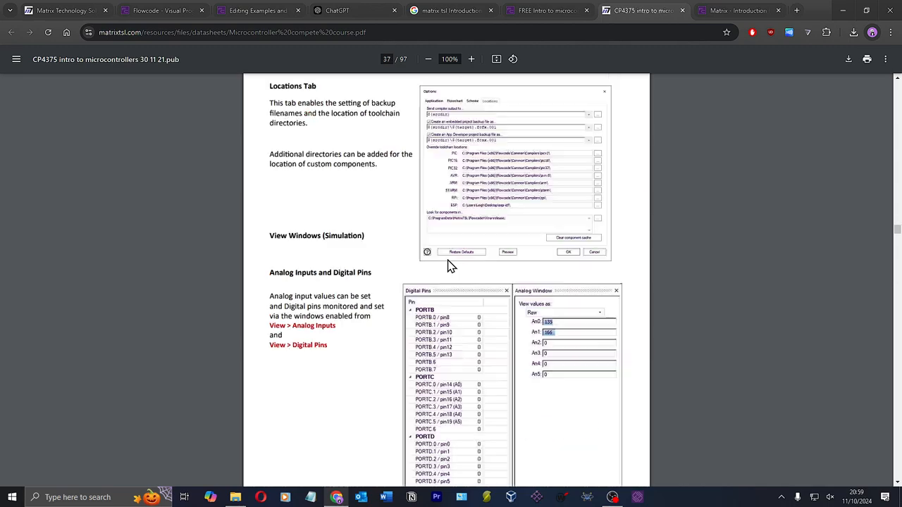
scroll(451, 267, up, 20)
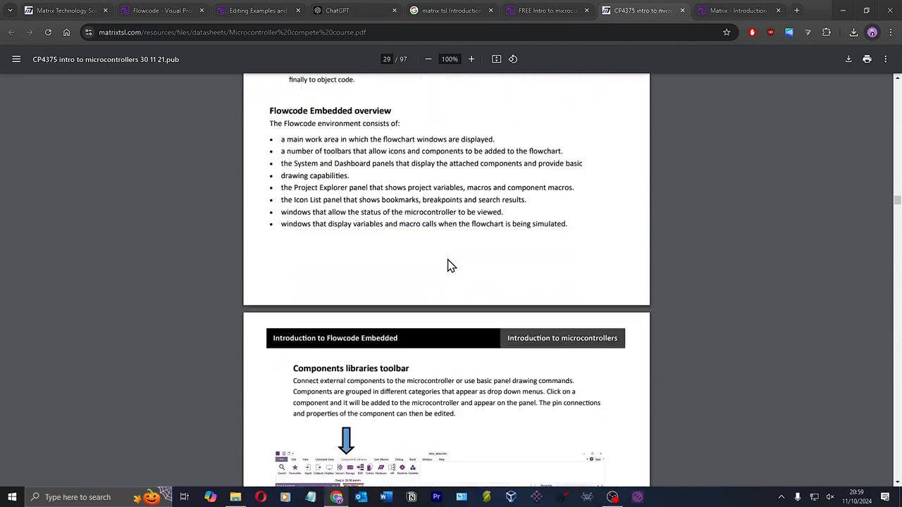
scroll(454, 264, up, 10)
scroll(449, 263, down, 5)
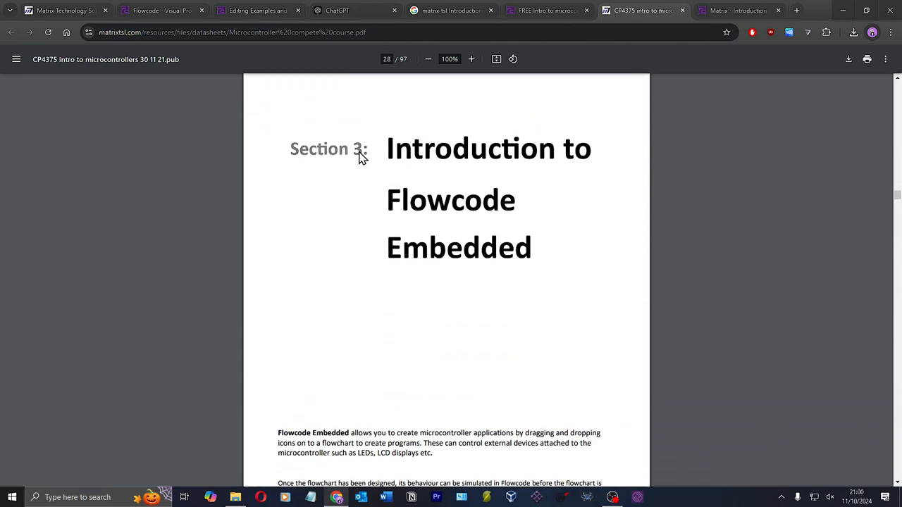
Step: Return to the wiki edit, extend the section reference to "(section 3 pg28-38)" and preview the change
click(257, 14)
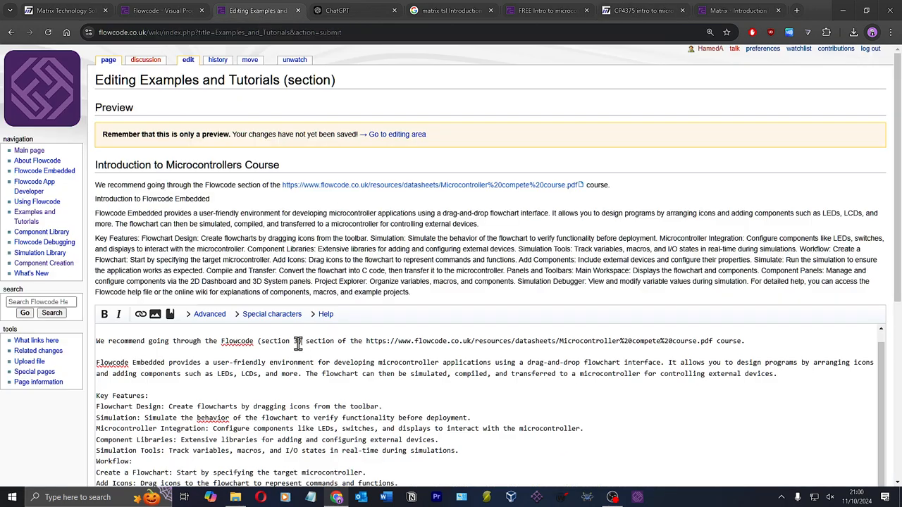
text(pg28)
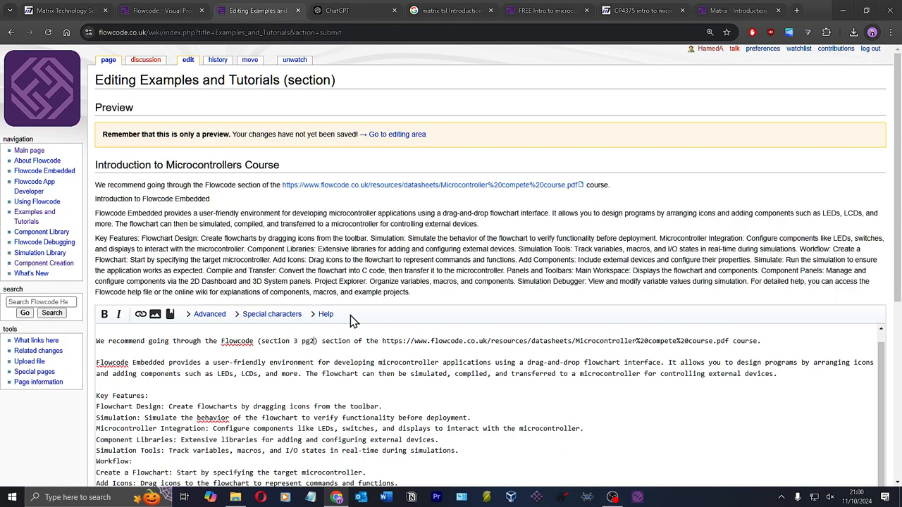
text(-38)
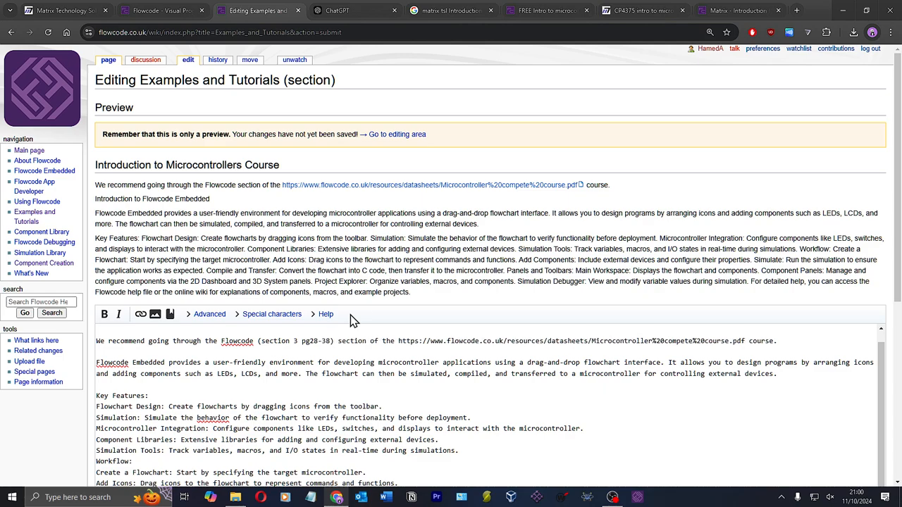
scroll(326, 359, down, 2)
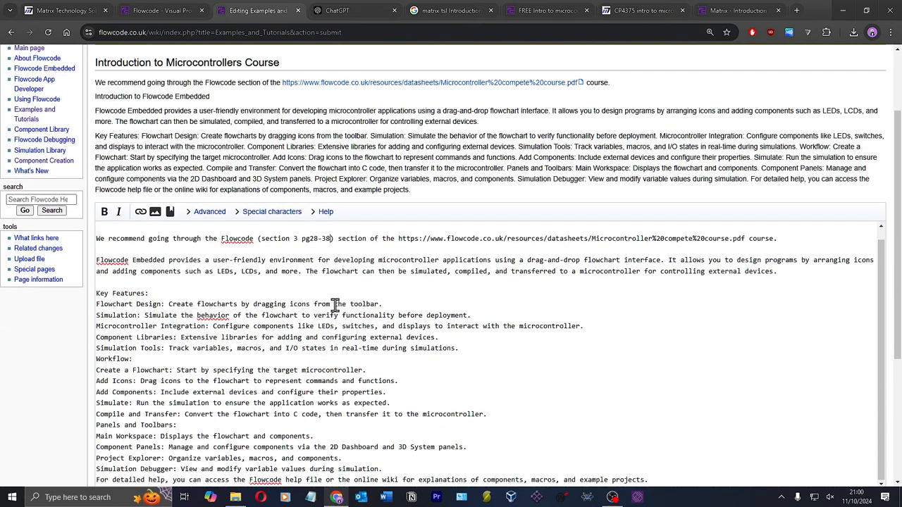
scroll(336, 304, down, 4)
click(200, 399)
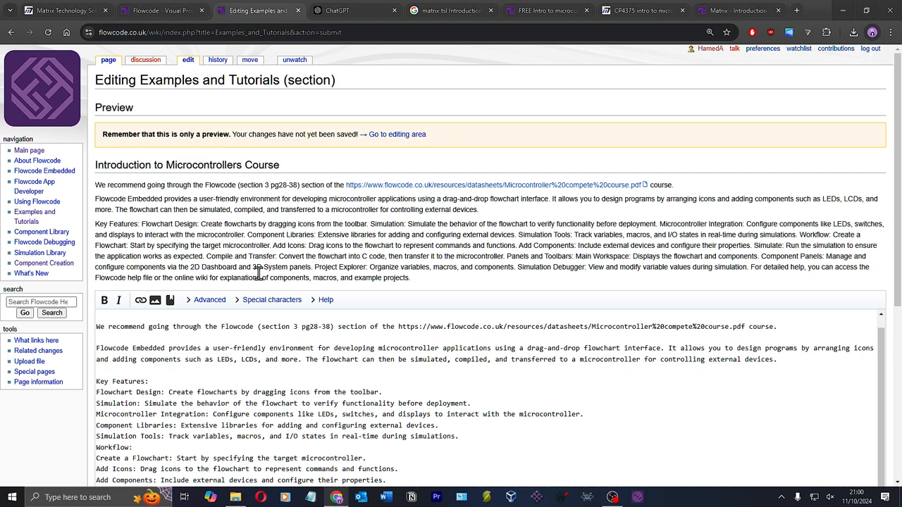
Step: Reword the recommendation sentence to read "Flowcode section (section 3 page 28-38) of the" course PDF
text(ag)
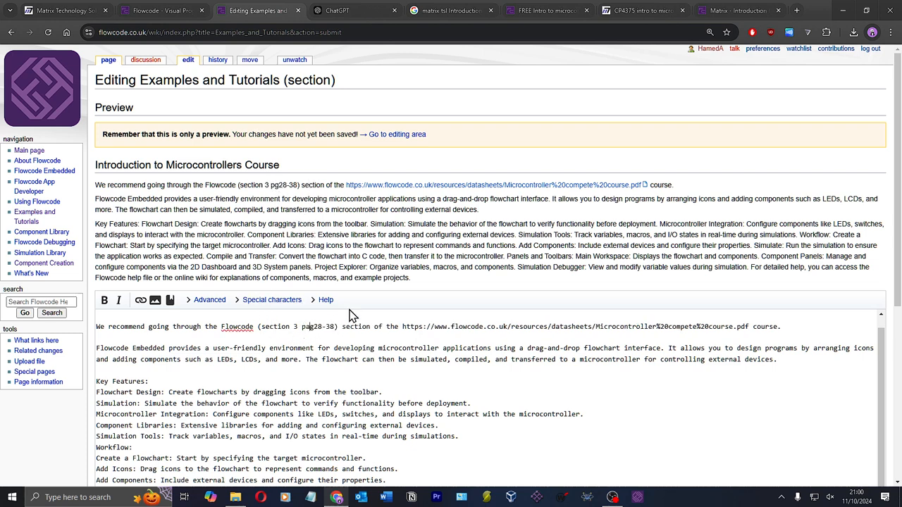
text(e)
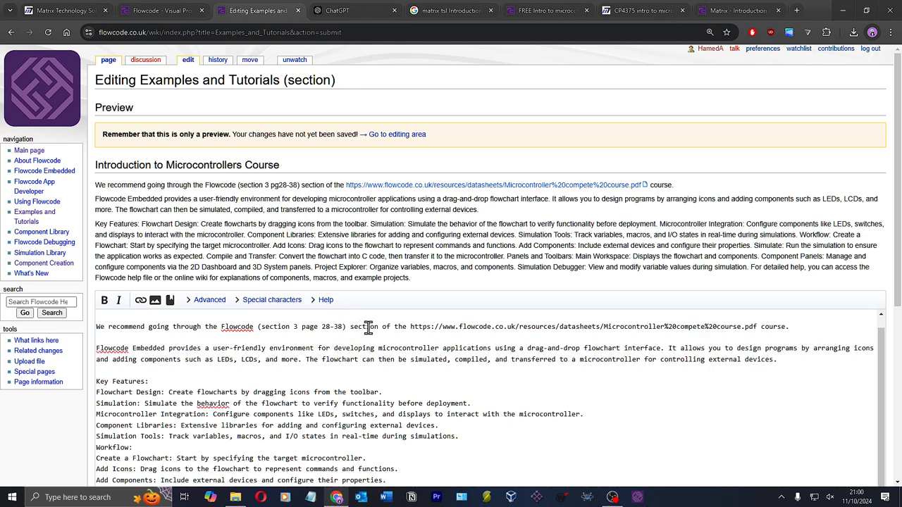
double_click(364, 326)
key(BackSpace)
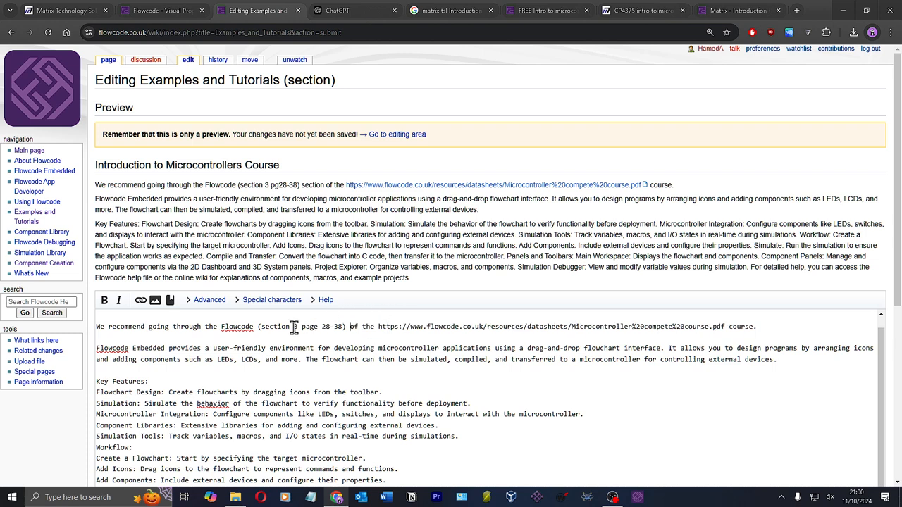
click(259, 331)
text(section)
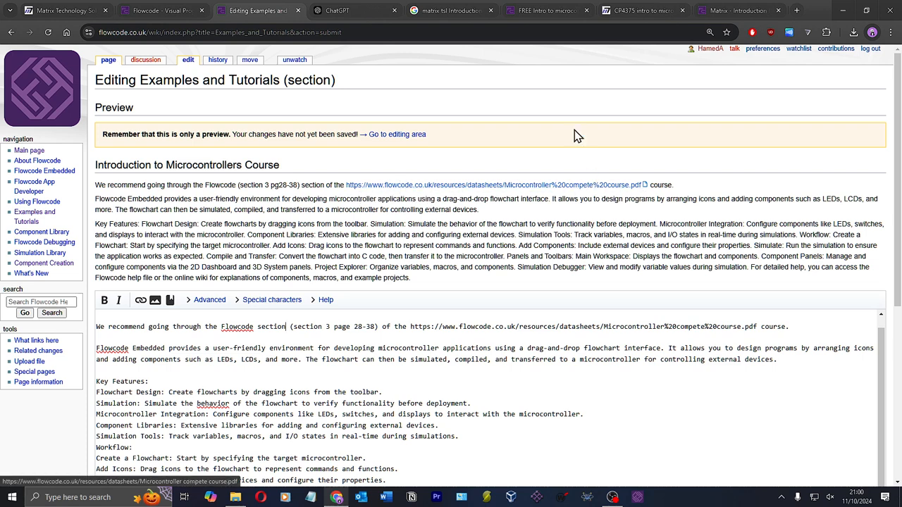
Step: Find the course's title in the Google search results and copy "FREE Intro to microcontroller programming course"
click(634, 14)
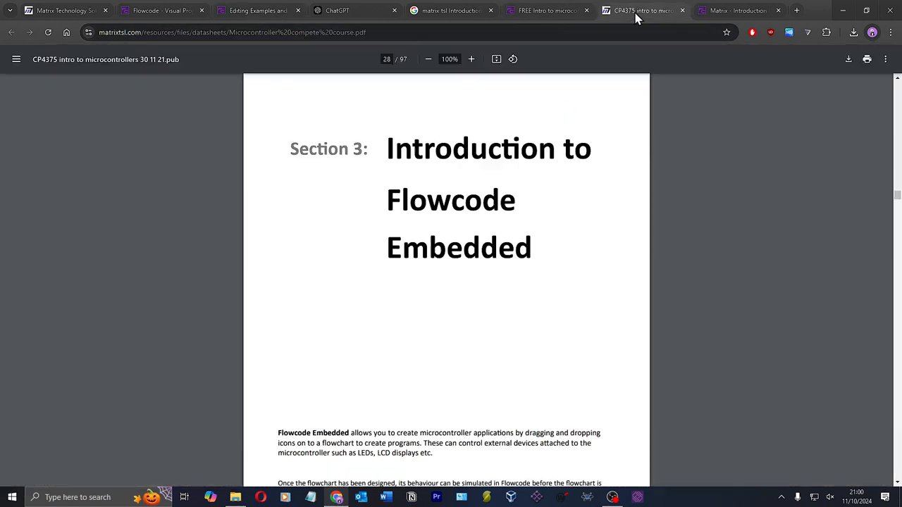
click(552, 18)
scroll(416, 175, up, 15)
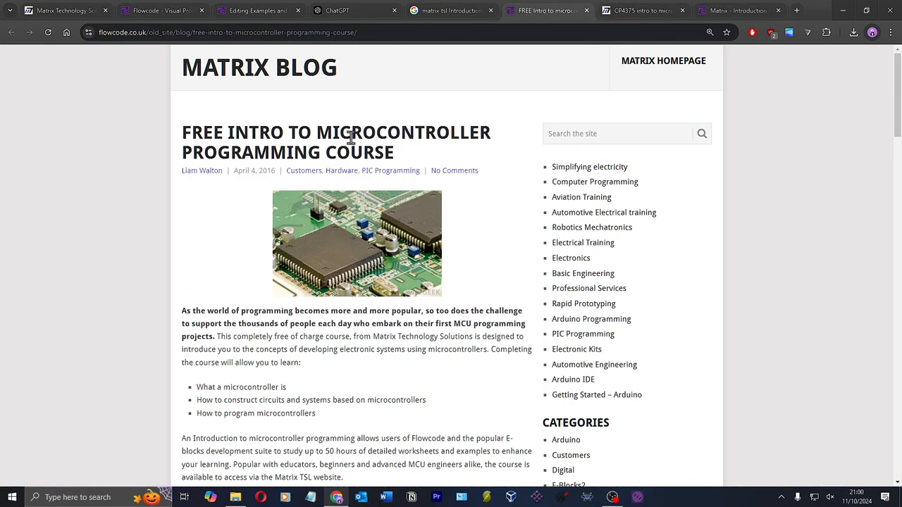
scroll(351, 138, down, 1)
click(440, 12)
scroll(272, 201, up, 5)
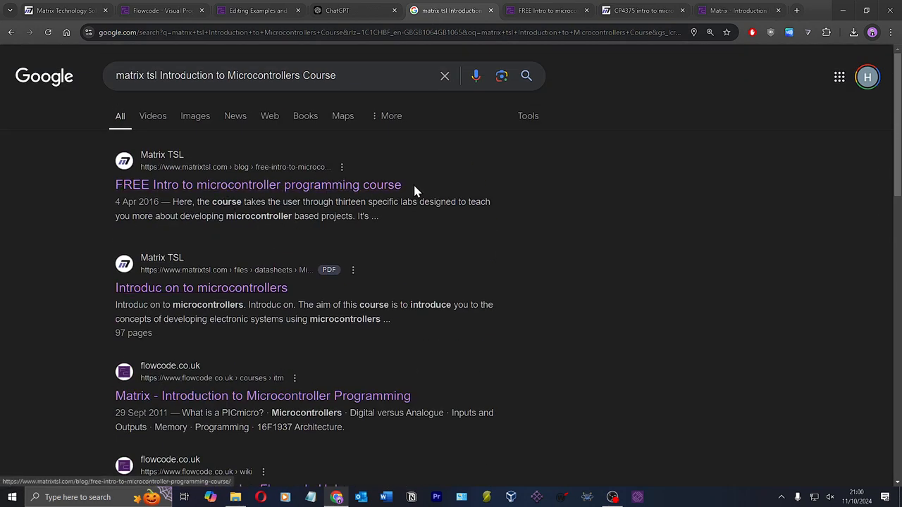
drag(415, 188, 113, 189)
key(ctrl+c)
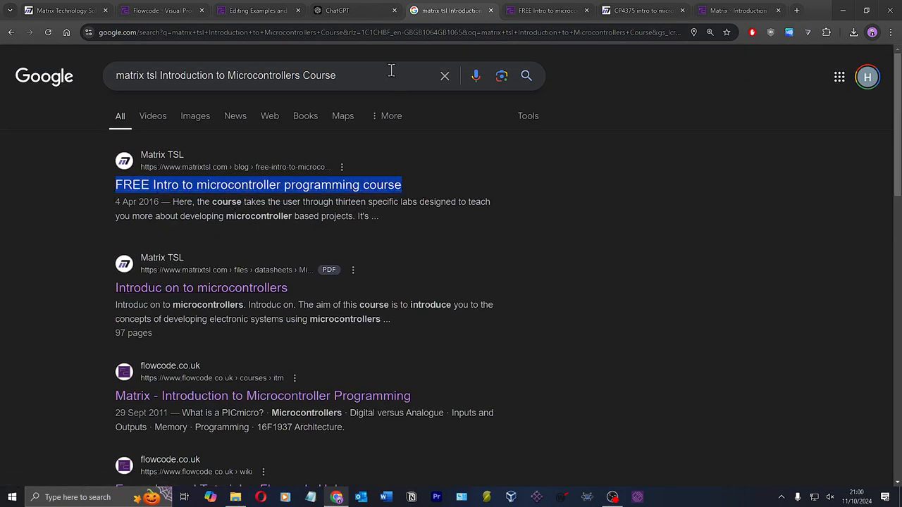
Step: Return to the wiki edit and paste the copied course title before the PDF address in the recommendation sentence
click(278, 10)
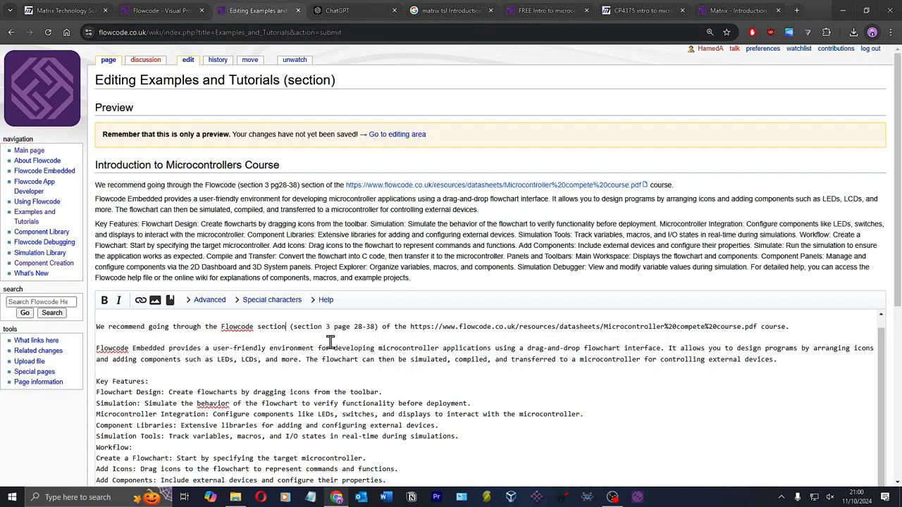
click(408, 327)
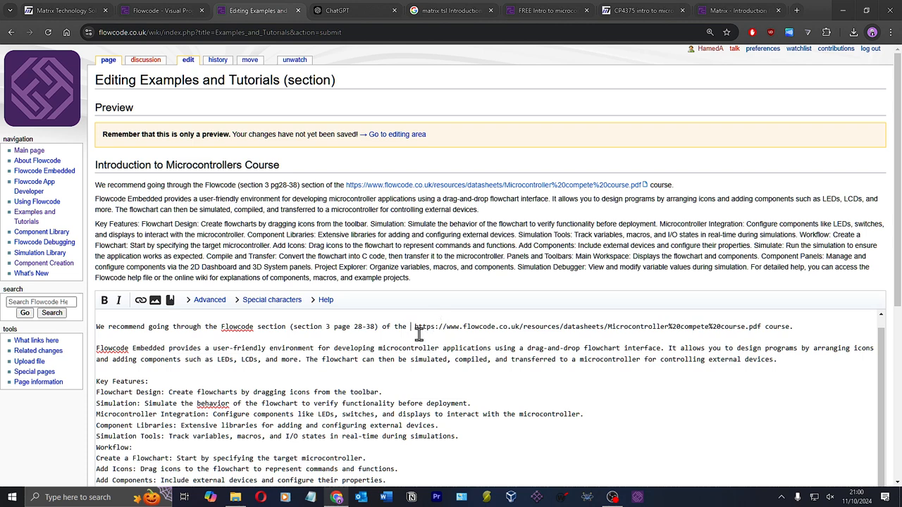
right_click(412, 330)
click(434, 149)
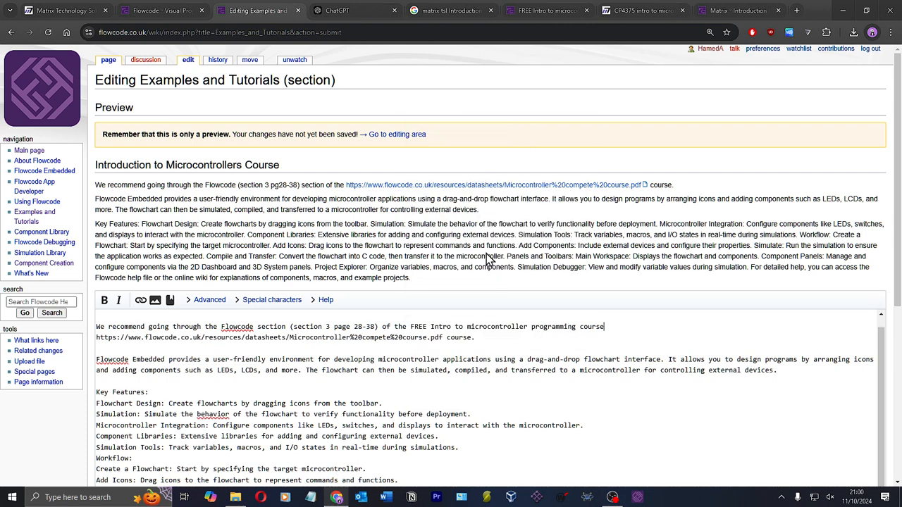
Step: Reword the pasted title to "Free Introduction to Microcontroller Programming Course"
double_click(418, 327)
text(Free)
click(451, 328)
text(duction)
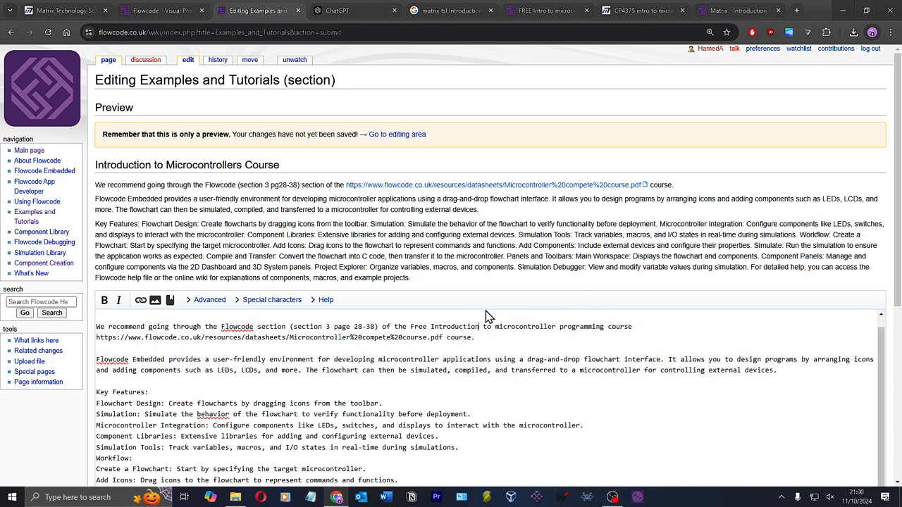
click(500, 326)
key(BackSpace)
text(M)
key(Delete)
text(P)
Step: Remove the bare PDF address from the sentence and link the course title to that address as an external web page
drag(443, 337, 98, 339)
key(ctrl+c)
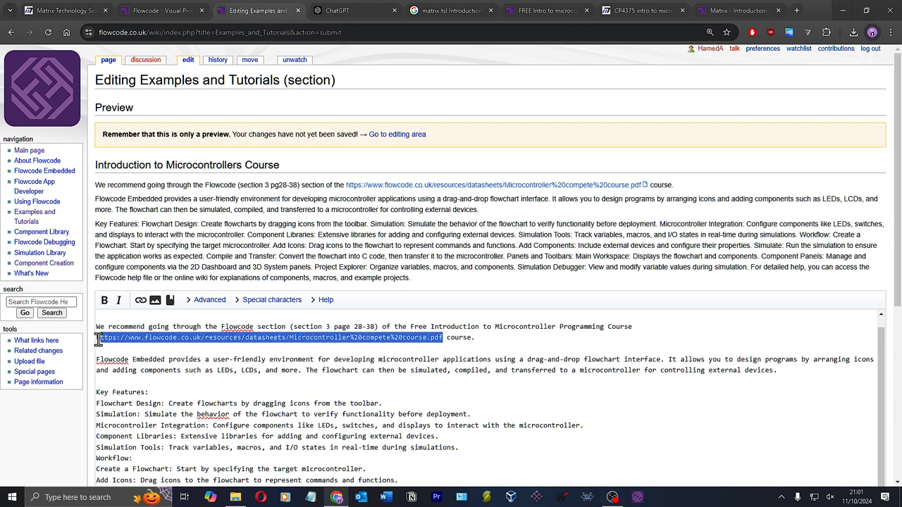
key(BackSpace)
key(BackSpace)
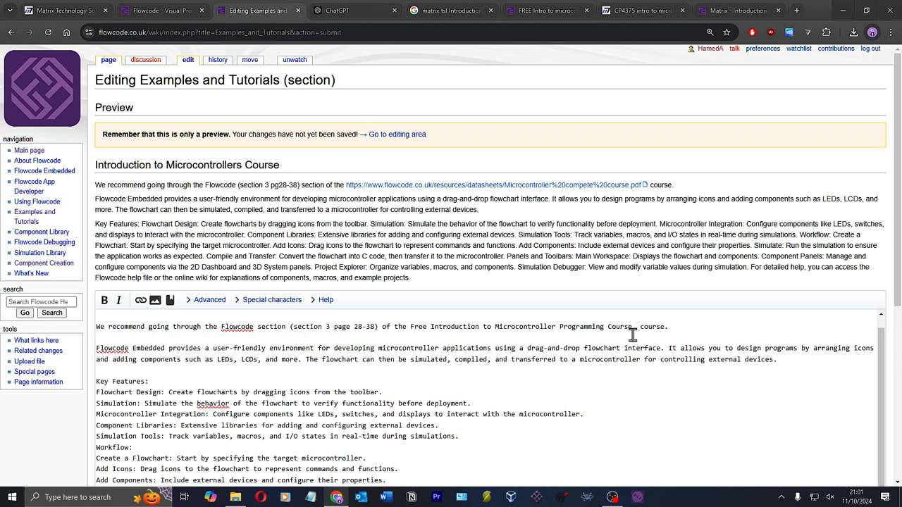
drag(633, 327, 410, 339)
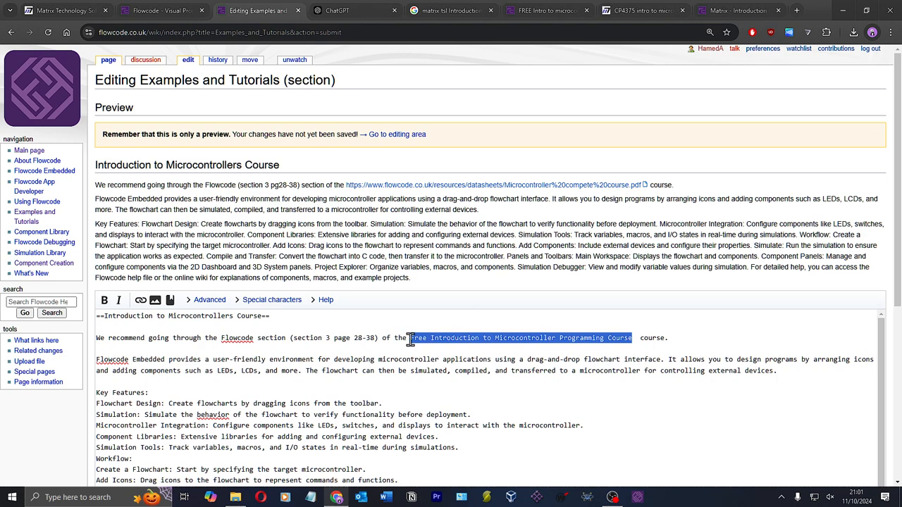
click(140, 300)
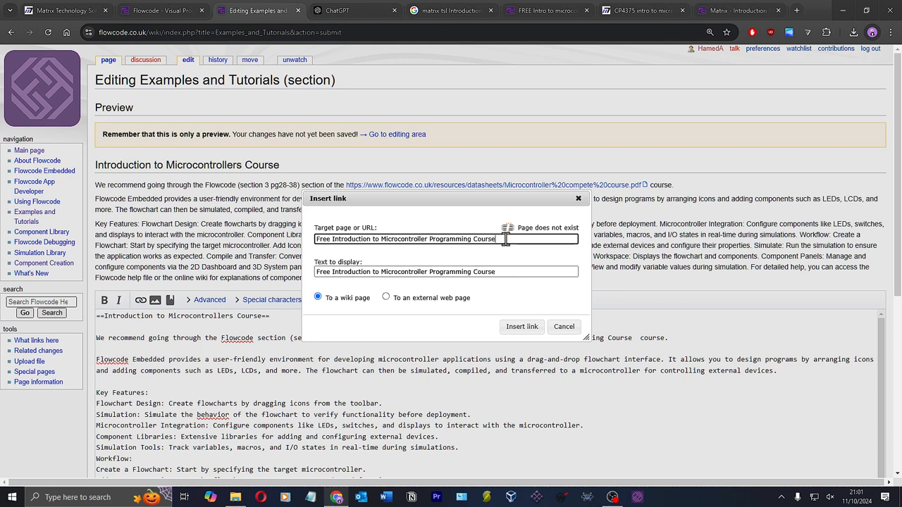
drag(500, 239, 318, 229)
key(ctrl+v)
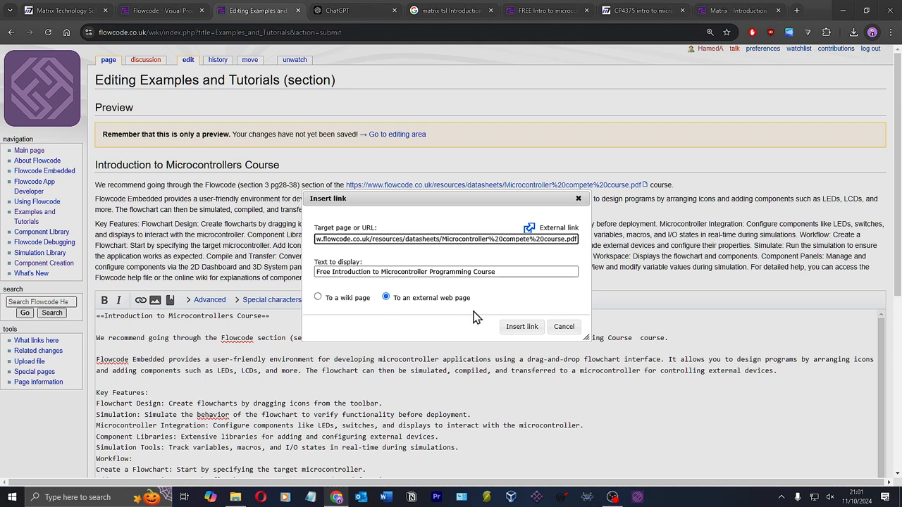
click(521, 327)
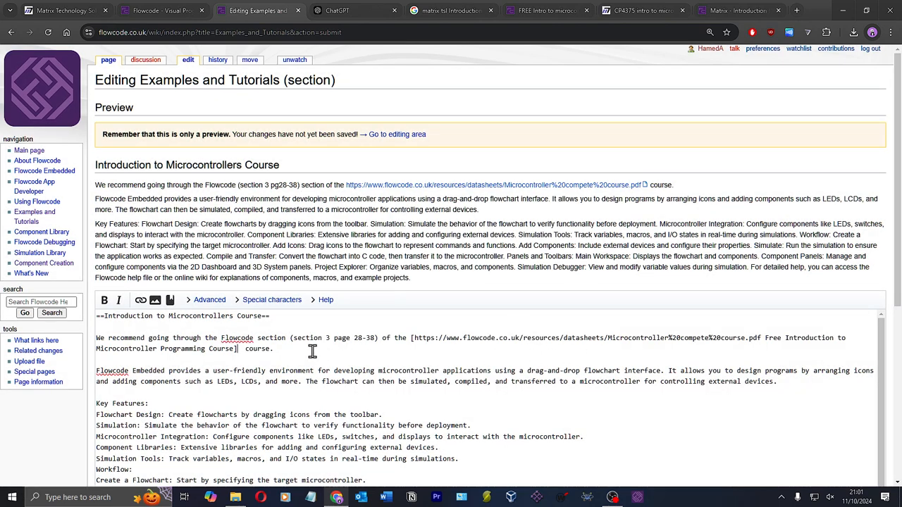
Step: Delete the redundant word "course" after the link, keeping the full stop, and preview the edit
double_click(263, 348)
key(BackSpace)
key(BackSpace)
scroll(331, 423, down, 1)
scroll(321, 420, down, 6)
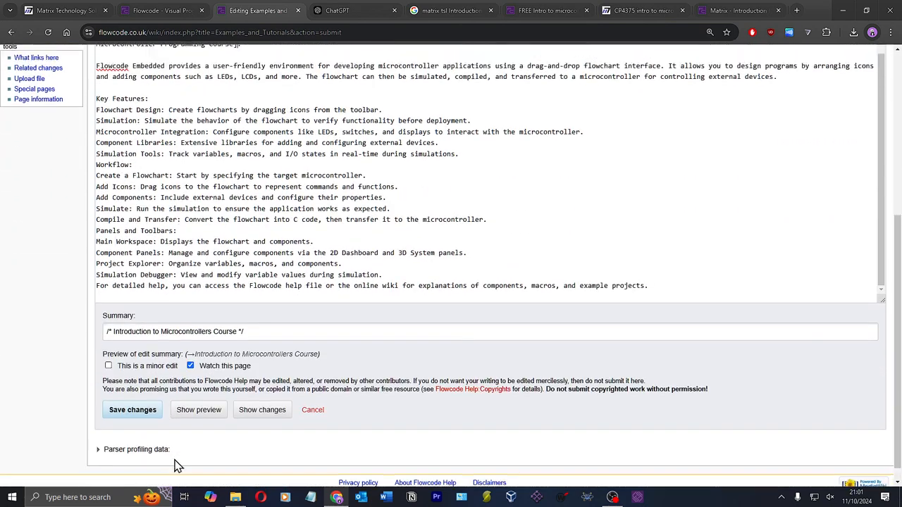
scroll(176, 462, up, 1)
click(222, 449)
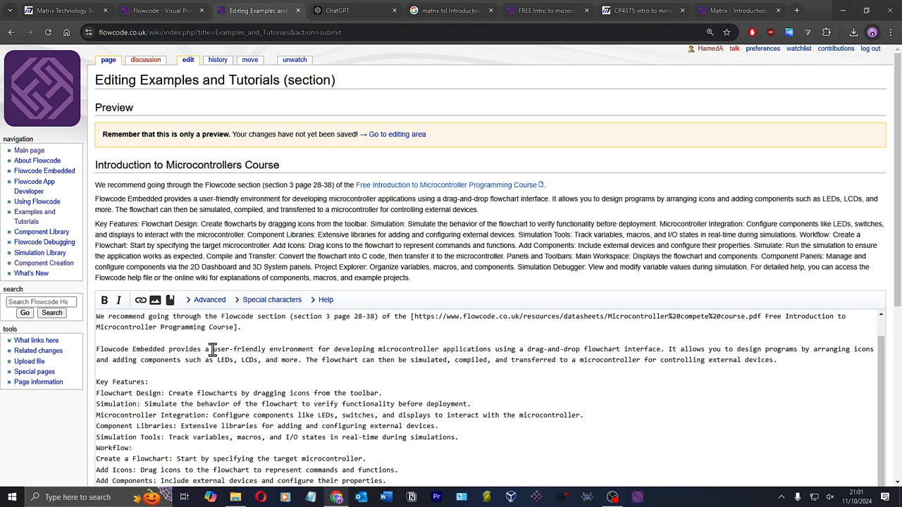
Step: Place the cursor in the Key Features line and show the editor's advanced formatting options
click(129, 382)
click(202, 300)
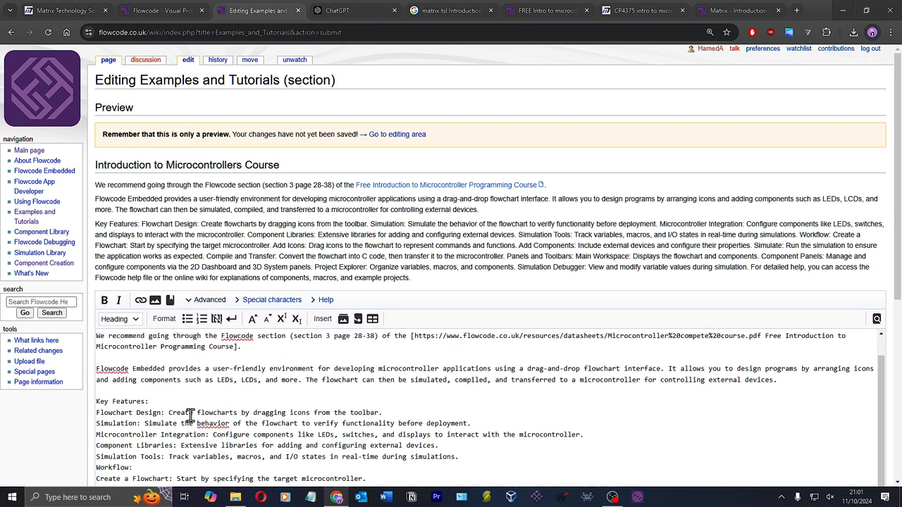
click(138, 319)
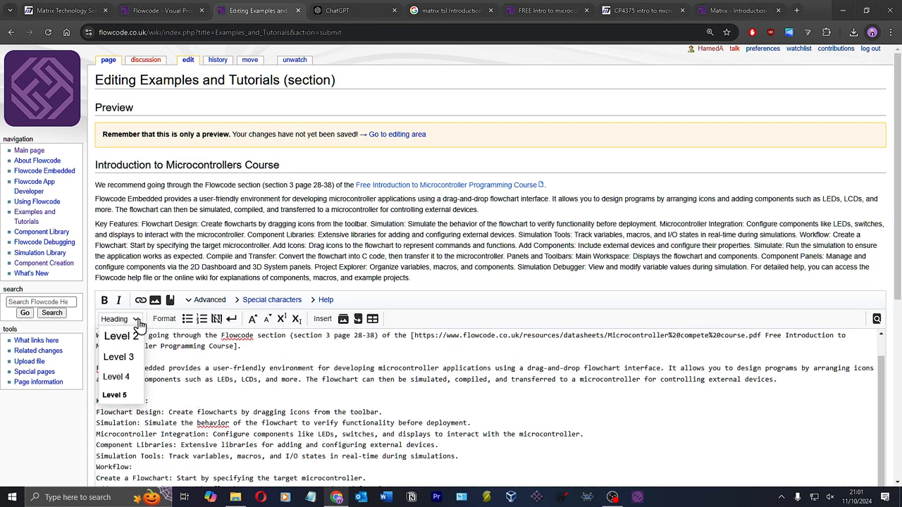
click(126, 385)
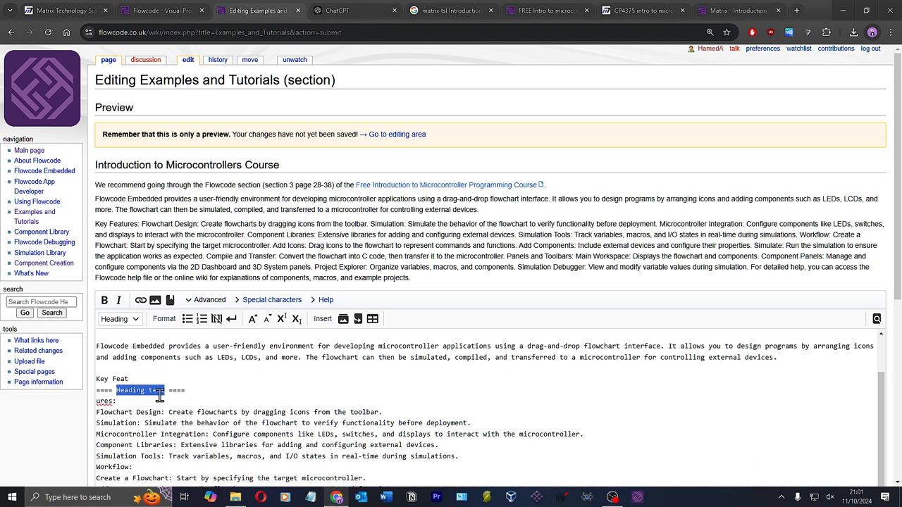
click(184, 387)
drag(201, 388, 97, 390)
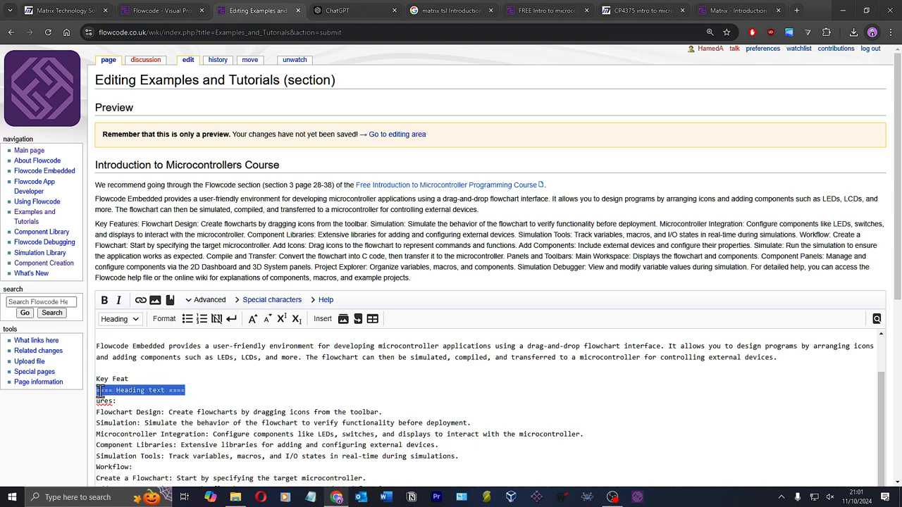
key(BackSpace)
key(BackSpace)
key(Delete)
Step: Format the whole "Key Features:" line as a Level 4 heading and join its markup onto one line
drag(157, 403, 96, 400)
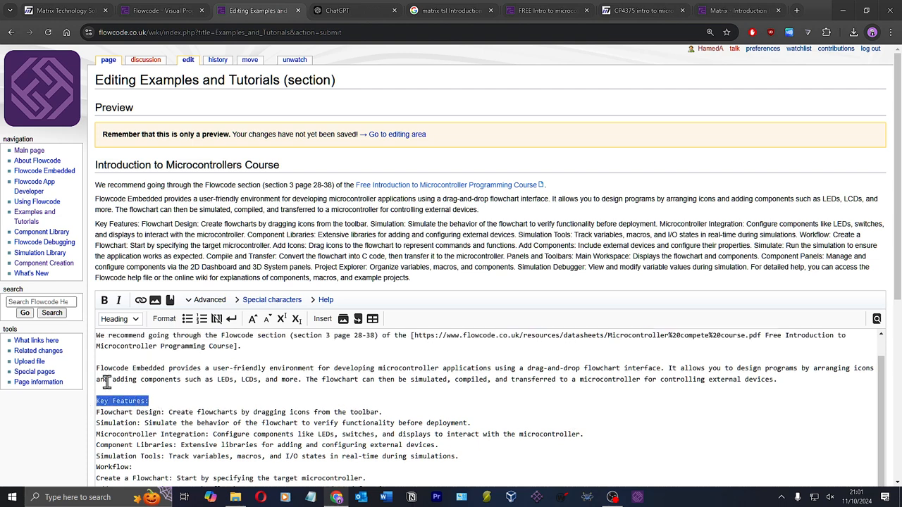
click(132, 328)
drag(153, 401, 96, 400)
click(132, 321)
click(120, 377)
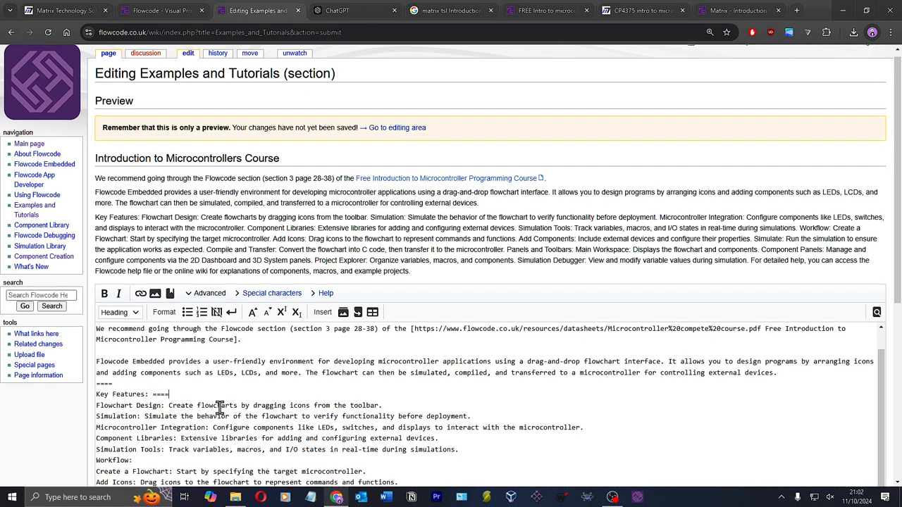
scroll(212, 395, down, 2)
key(Delete)
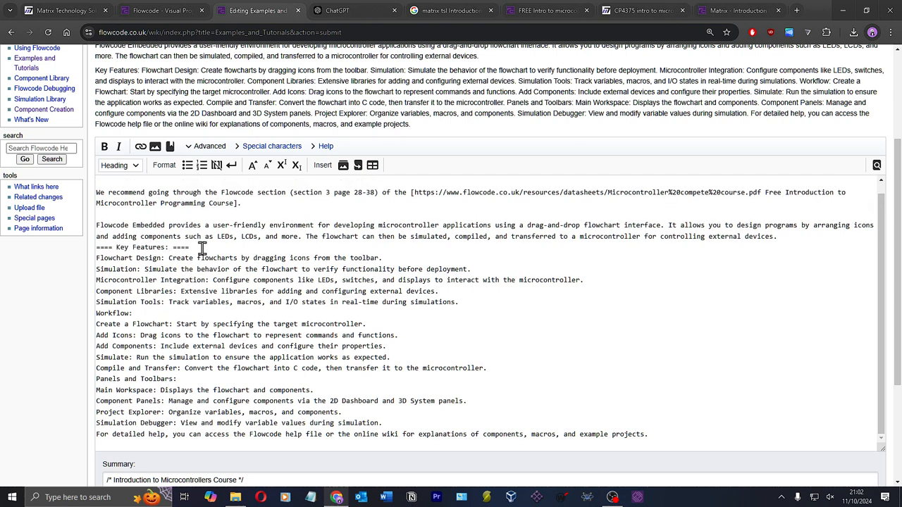
Step: Turn the "Workflow:" line into a Level 4 heading by adding ==== on both sides, reusing the Key Features markup
drag(201, 248, 164, 247)
key(ctrl+c)
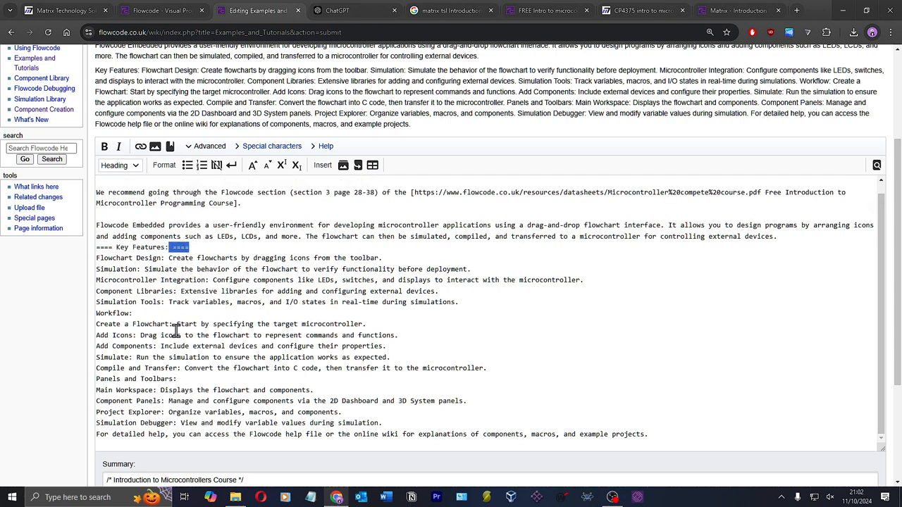
click(154, 313)
key(ctrl+v)
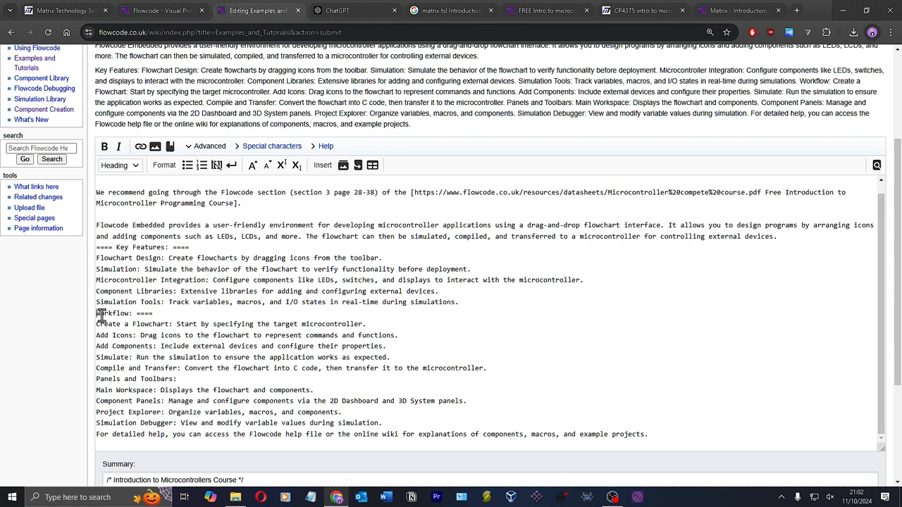
click(98, 313)
text(====)
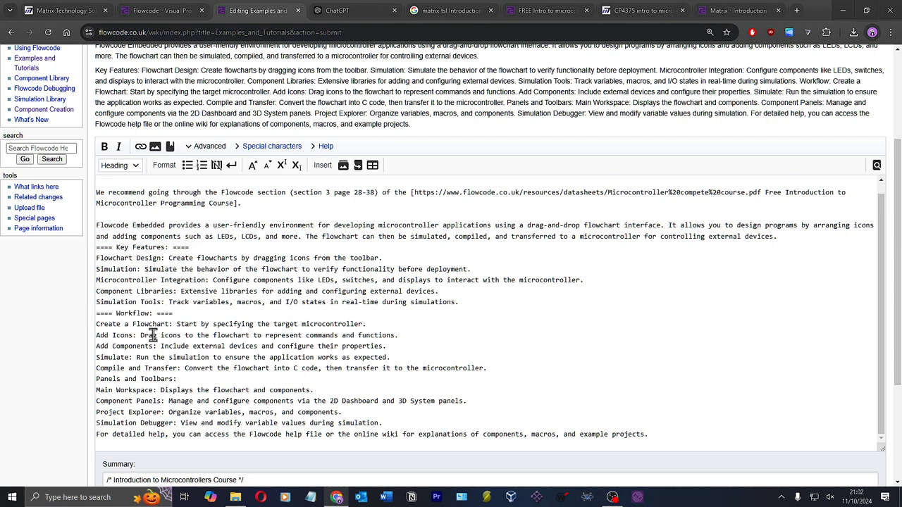
Step: Turn the "Panels and Toolbars:" line into a Level 4 heading by adding ==== on both sides
click(179, 381)
text(===)
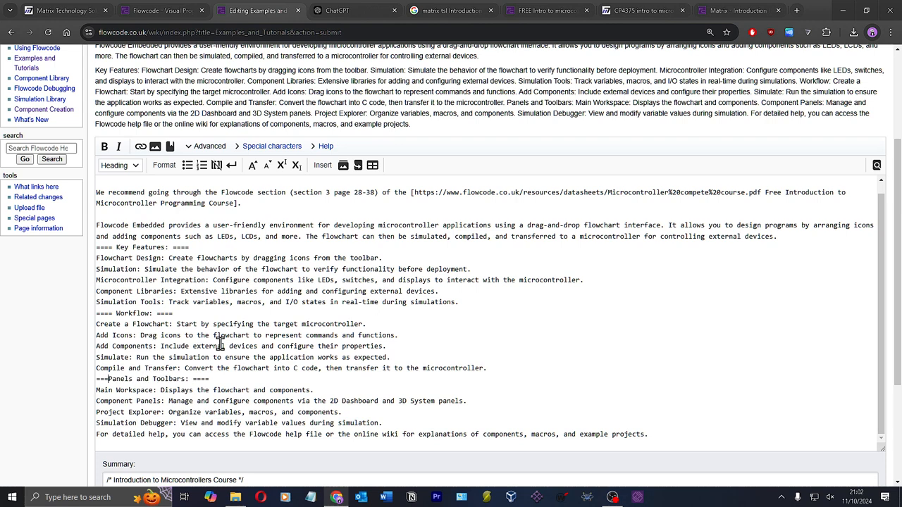
text(=)
key(Down)
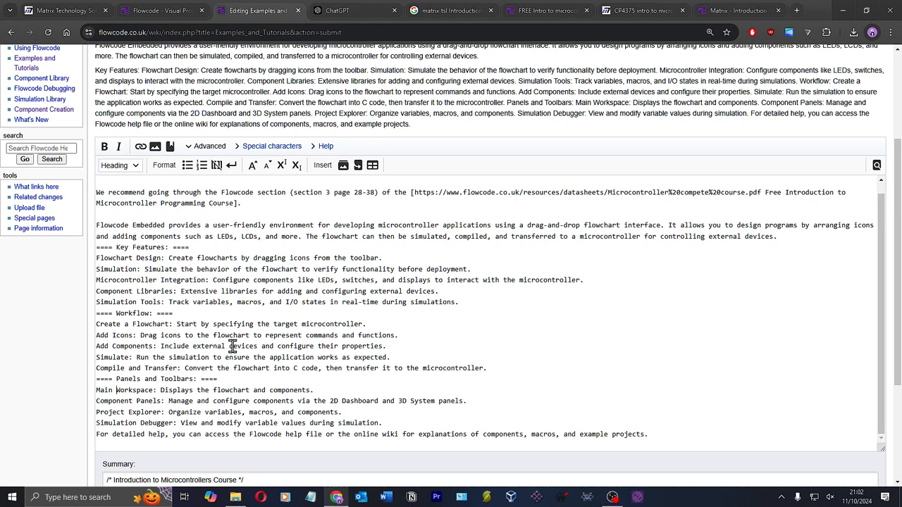
Step: Preview the section with its new subheadings and review the rendered text
drag(235, 380, 202, 381)
scroll(321, 372, up, 1)
click(324, 400)
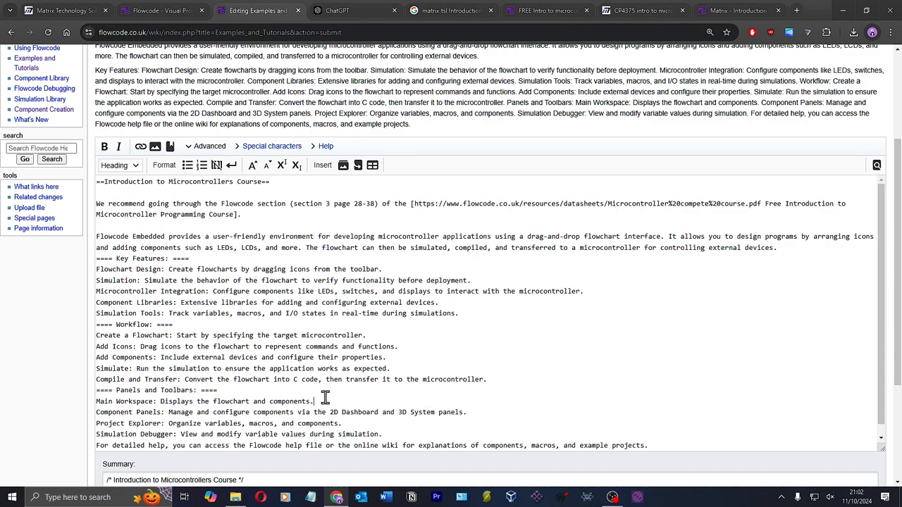
scroll(322, 402, down, 1)
scroll(257, 388, down, 3)
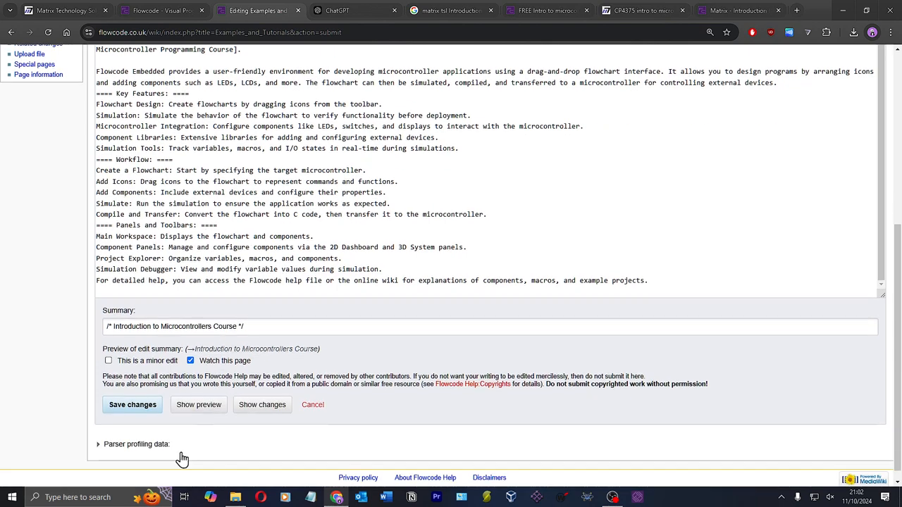
click(200, 408)
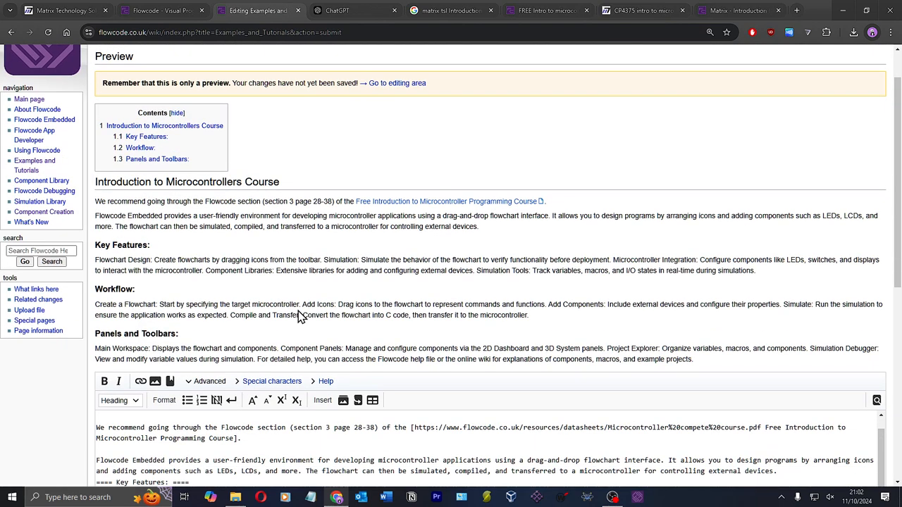
scroll(181, 268, down, 1)
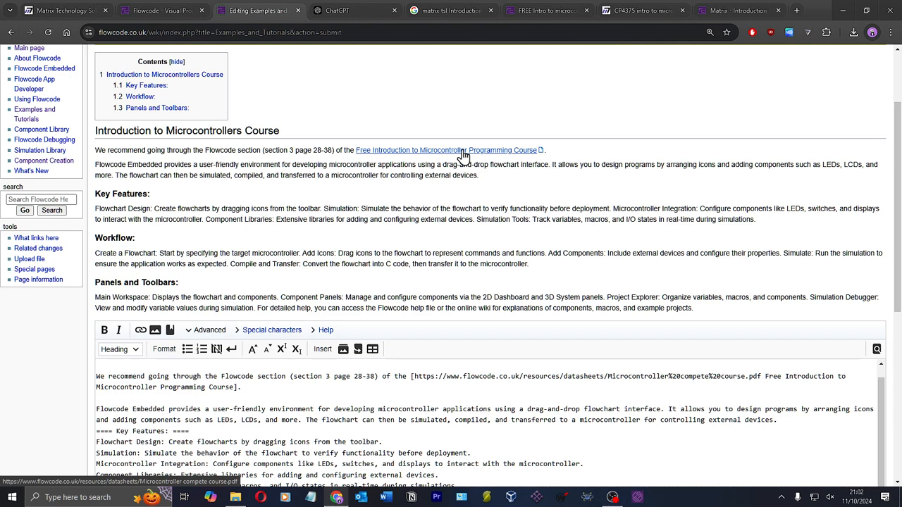
Step: Switch to ChatGPT and ask it to rewrite the summary as "This course teaches the following basic things about flowcode .."
click(345, 9)
scroll(402, 374, down, 3)
click(356, 450)
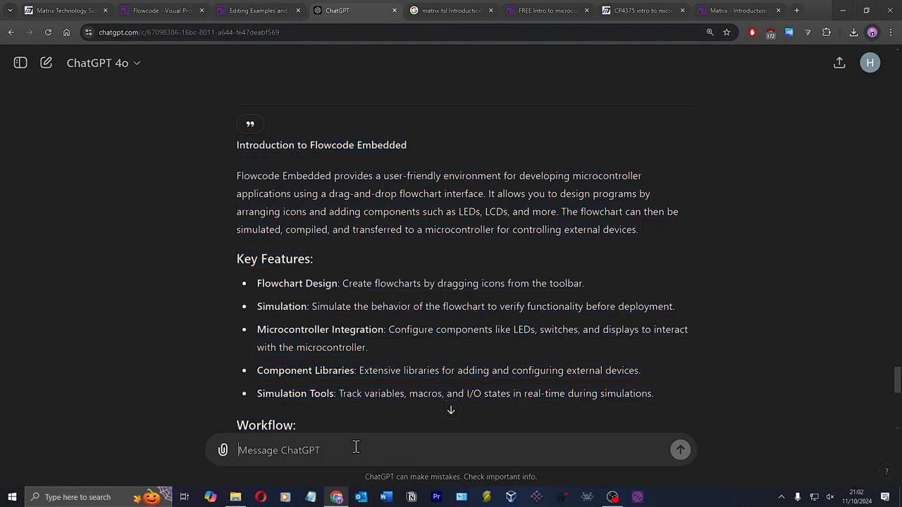
text(can you write it as;)
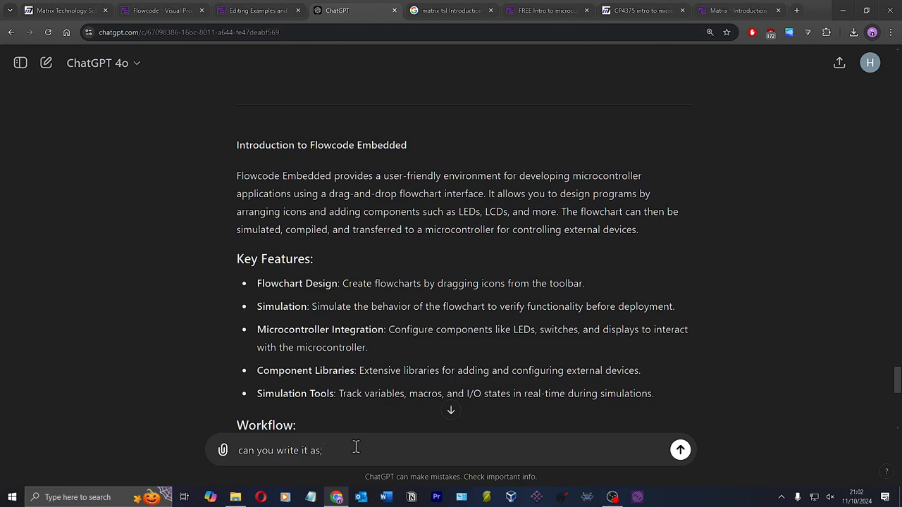
key(shift+Return)
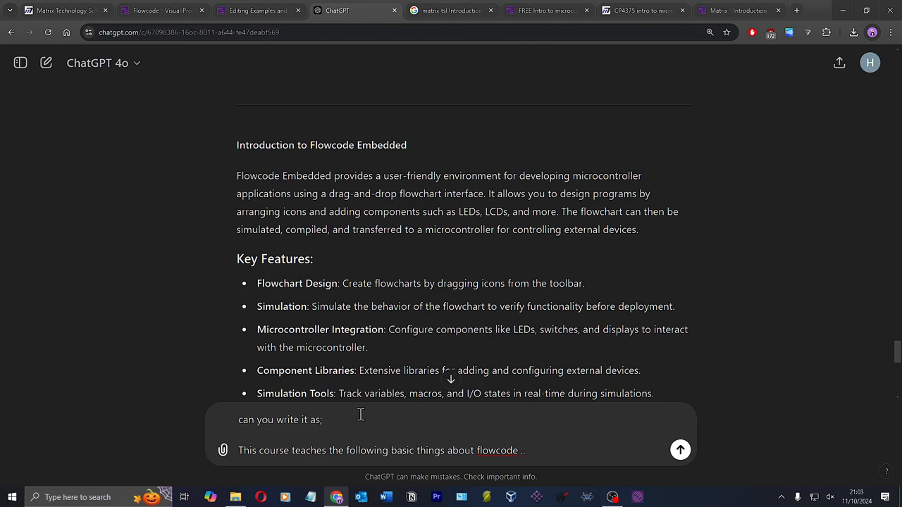
key(Return)
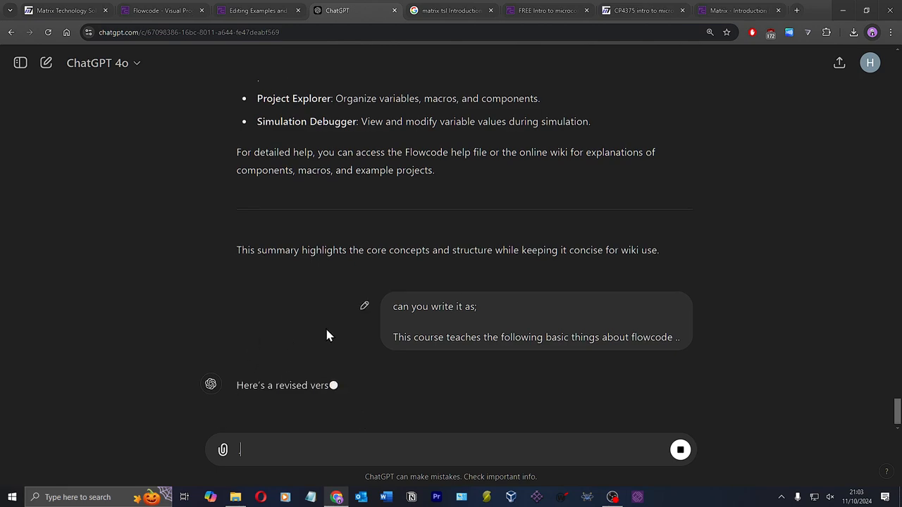
Step: Read through ChatGPT's rewritten course summary, from its opening line to the closing paragraph
scroll(577, 301, down, 3)
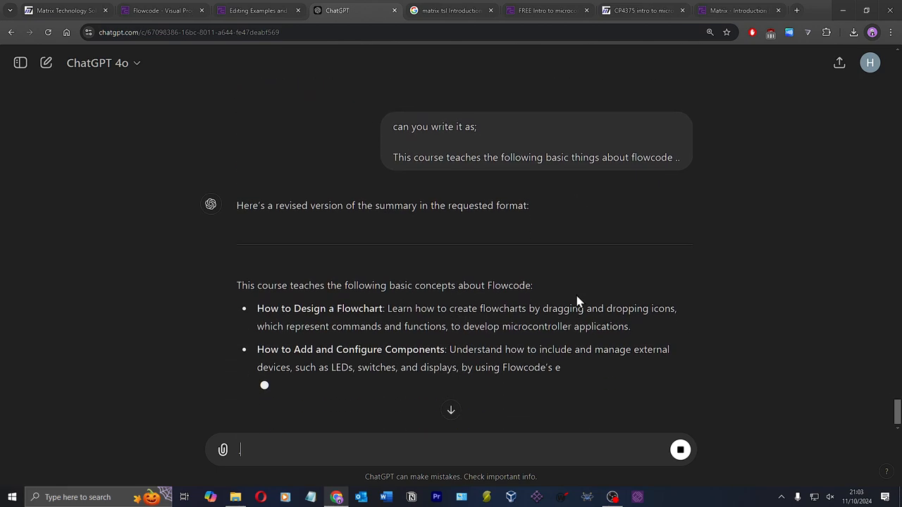
scroll(511, 321, down, 2)
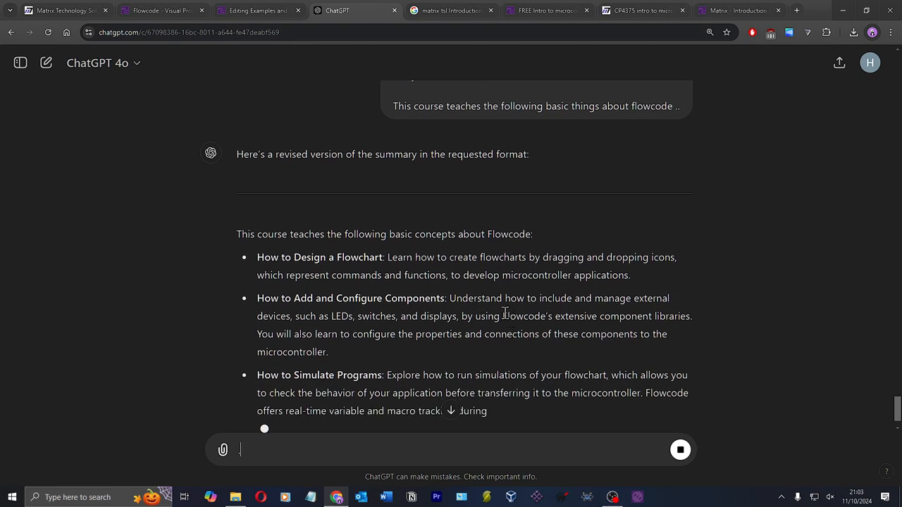
scroll(433, 289, down, 2)
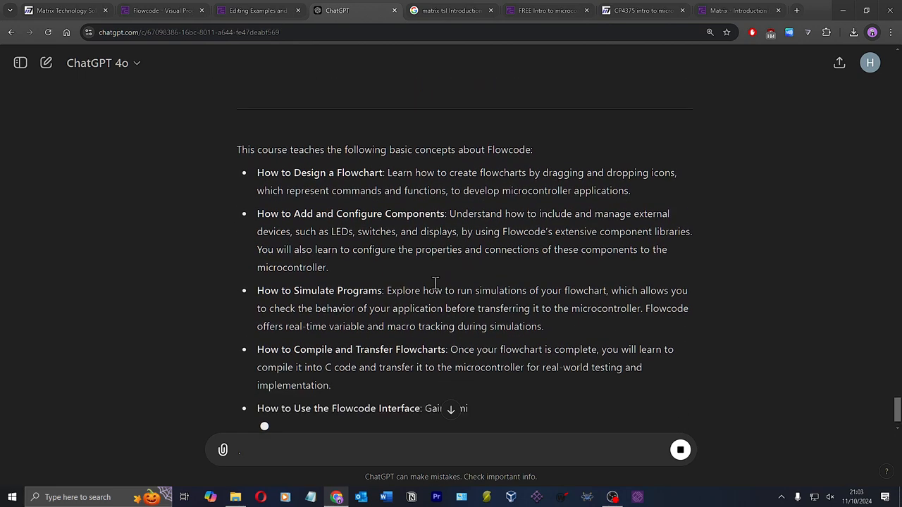
scroll(437, 289, down, 1)
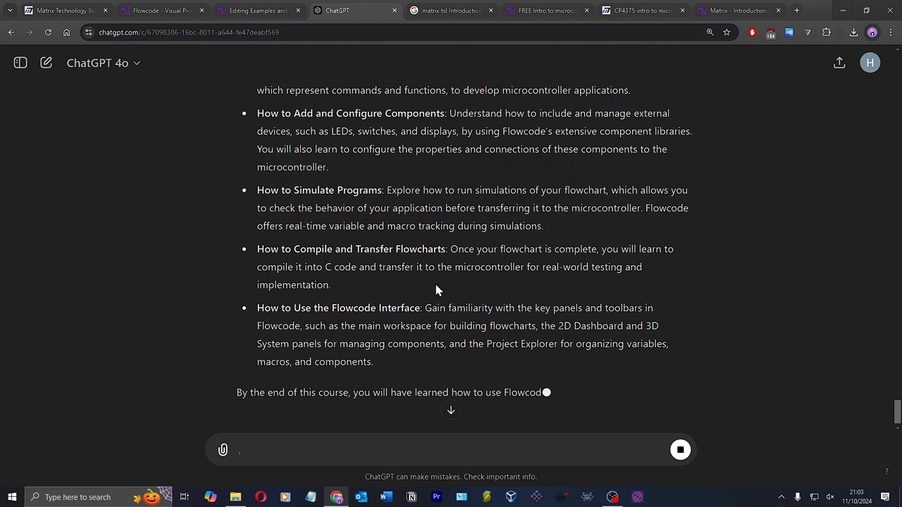
scroll(434, 282, down, 2)
scroll(387, 345, down, 2)
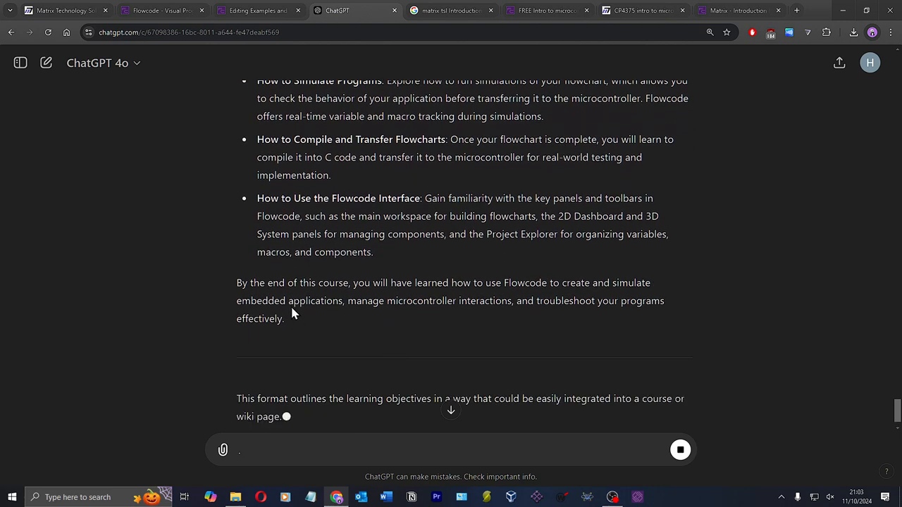
scroll(257, 323, up, 3)
drag(292, 311, 240, 146)
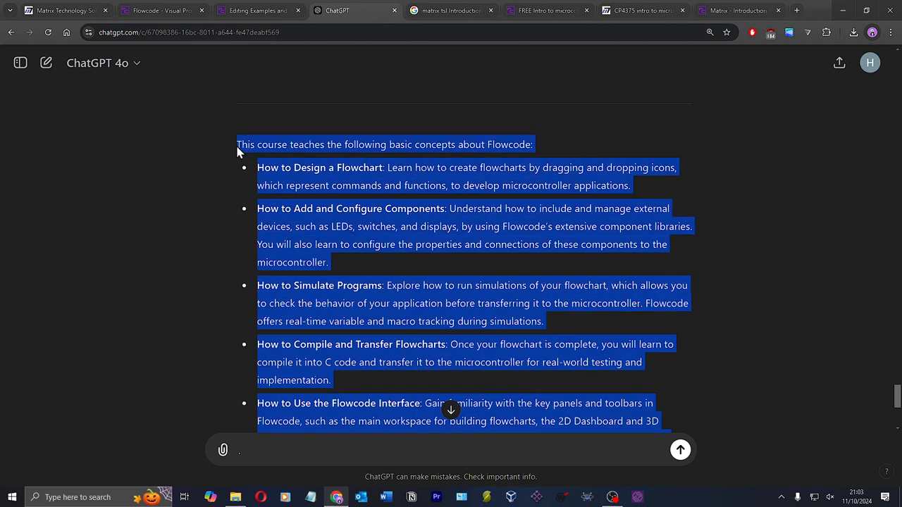
Step: Ask ChatGPT to reword the summary to say "by the end of this section of the course"
click(303, 452)
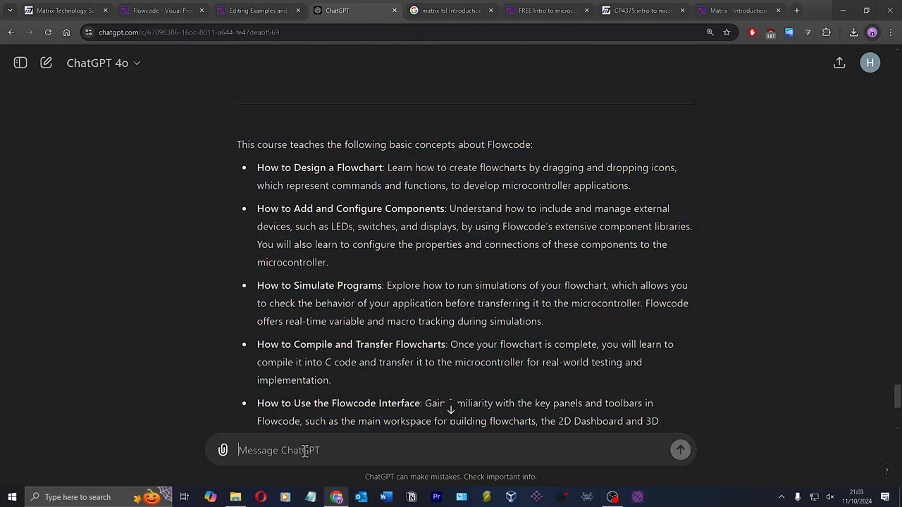
text(say)
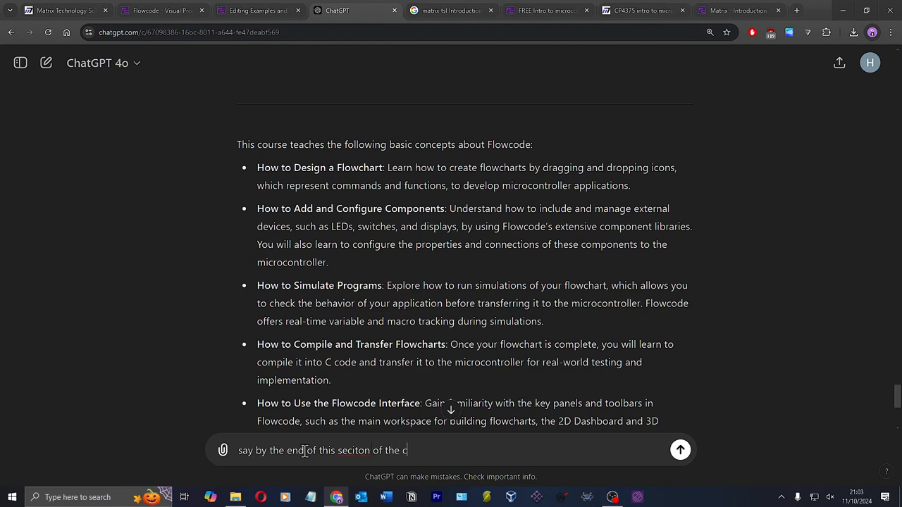
key(Return)
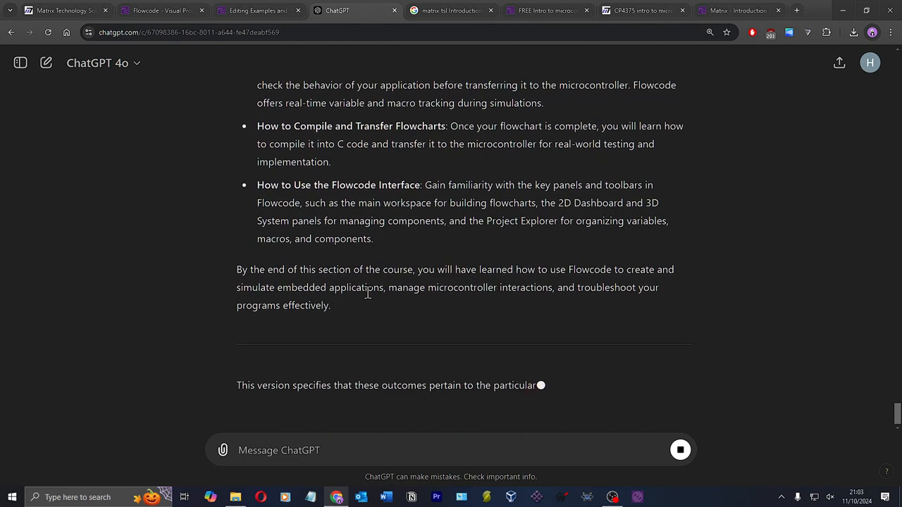
Step: Copy ChatGPT's updated summary, paste it over the old Flowcode Embedded summary in the wiki section, and preview the result
drag(343, 301, 241, 162)
key(ctrl+c)
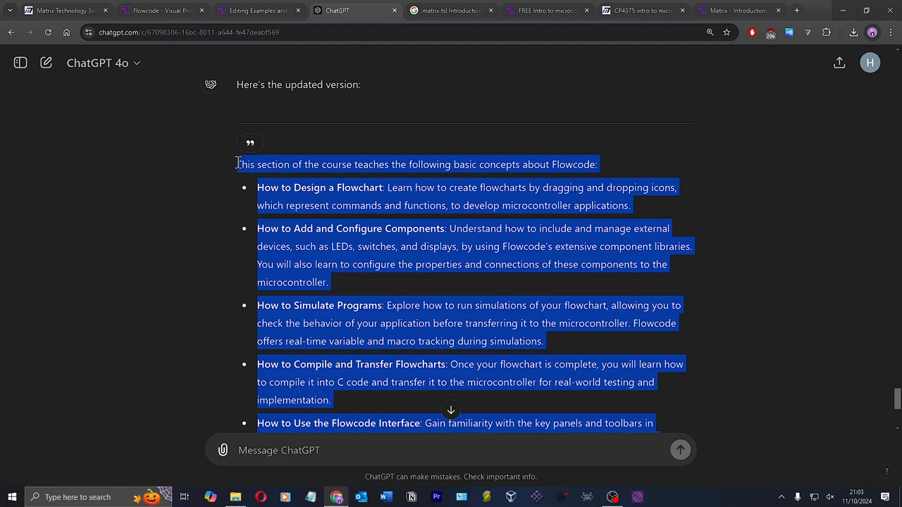
click(246, 11)
scroll(294, 294, down, 2)
scroll(341, 370, down, 2)
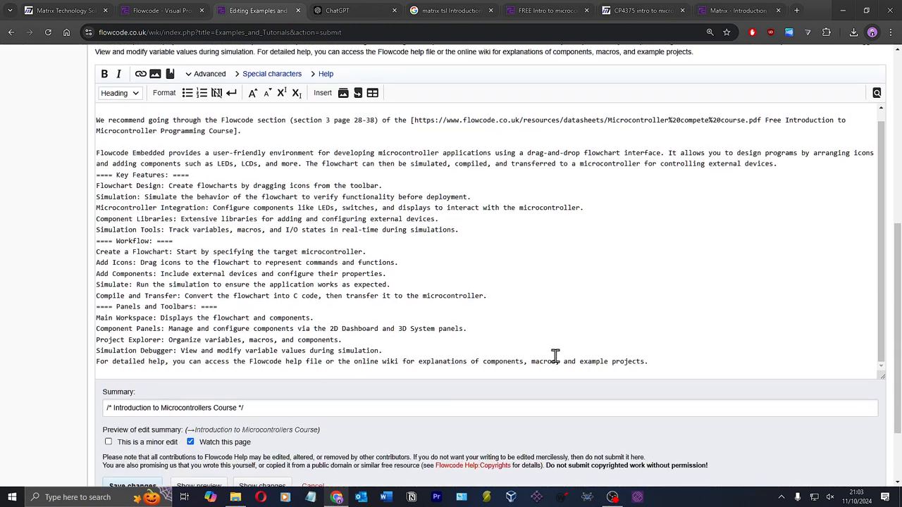
drag(664, 358, 83, 160)
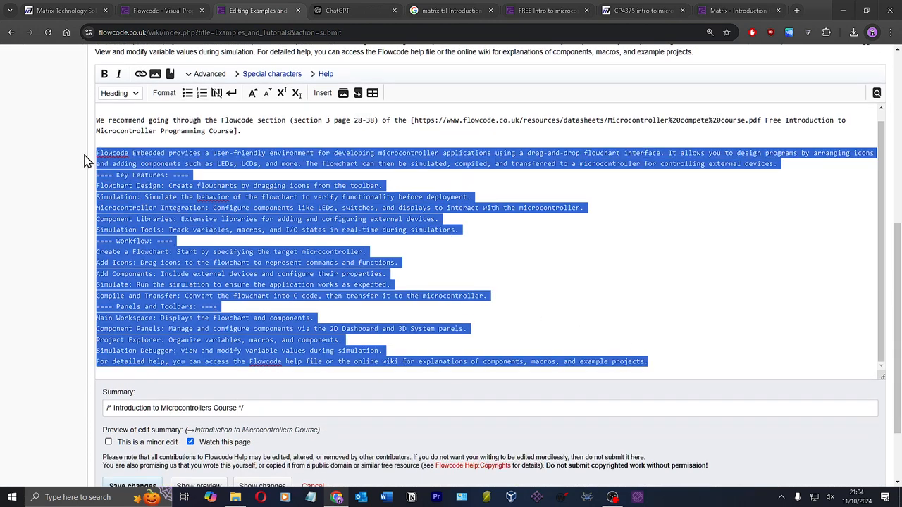
key(ctrl+v)
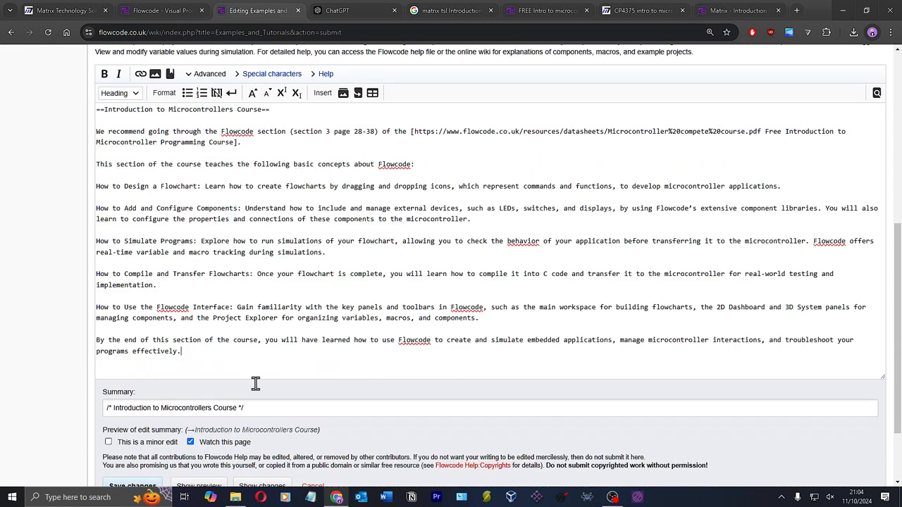
scroll(233, 423, down, 2)
click(200, 394)
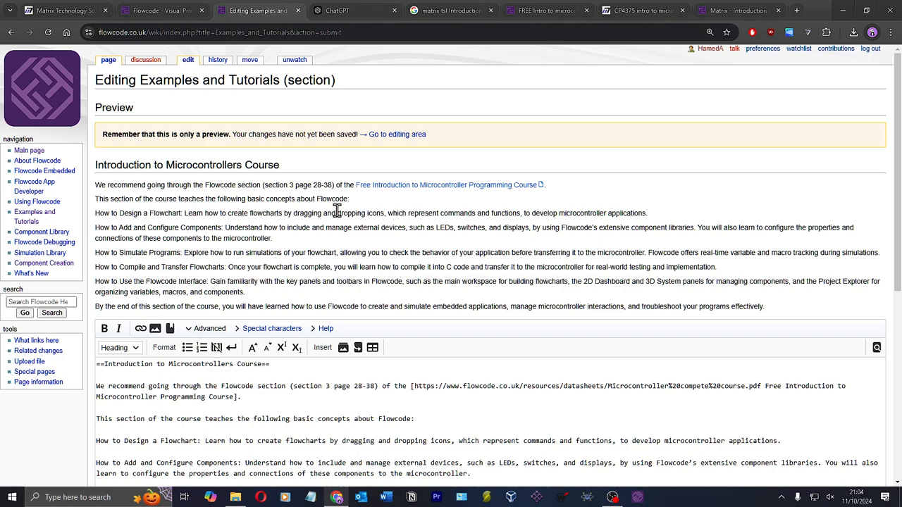
Step: Format the five "How to" paragraphs as a bulleted list and preview the section
scroll(268, 221, down, 4)
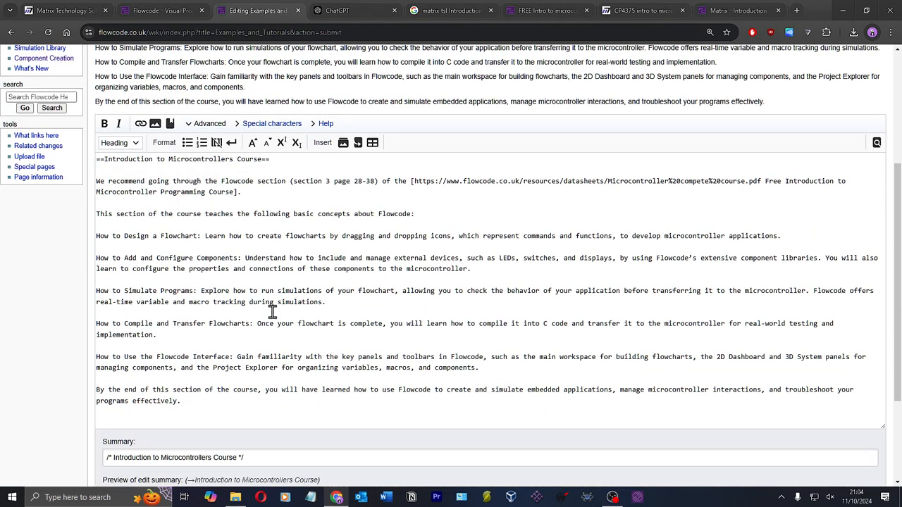
drag(478, 317, 84, 289)
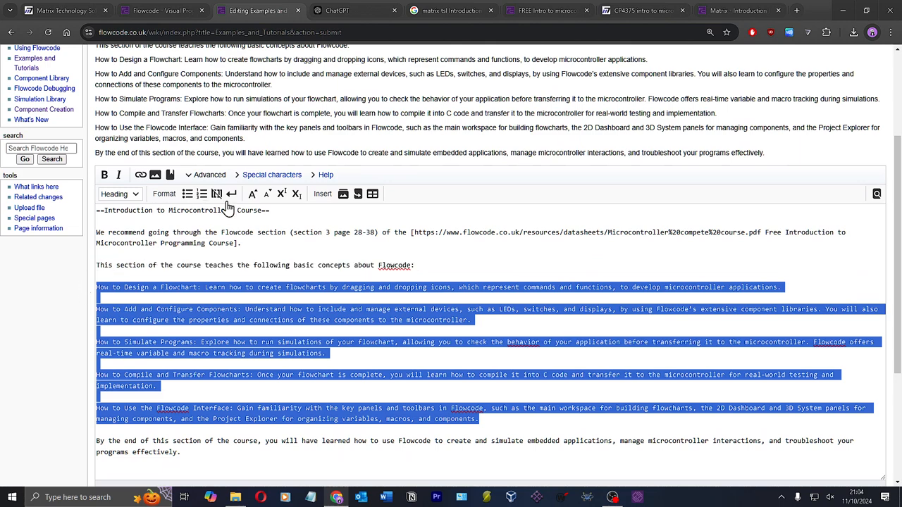
click(185, 195)
scroll(151, 346, down, 3)
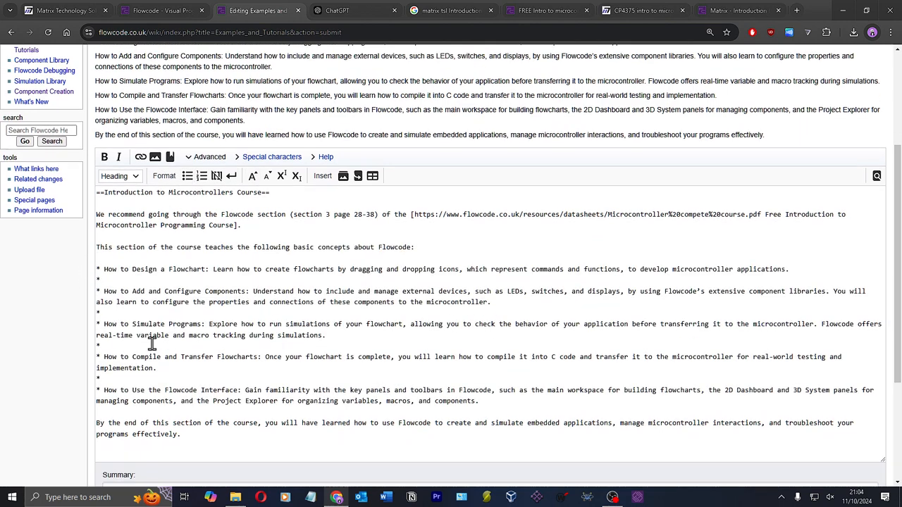
click(198, 393)
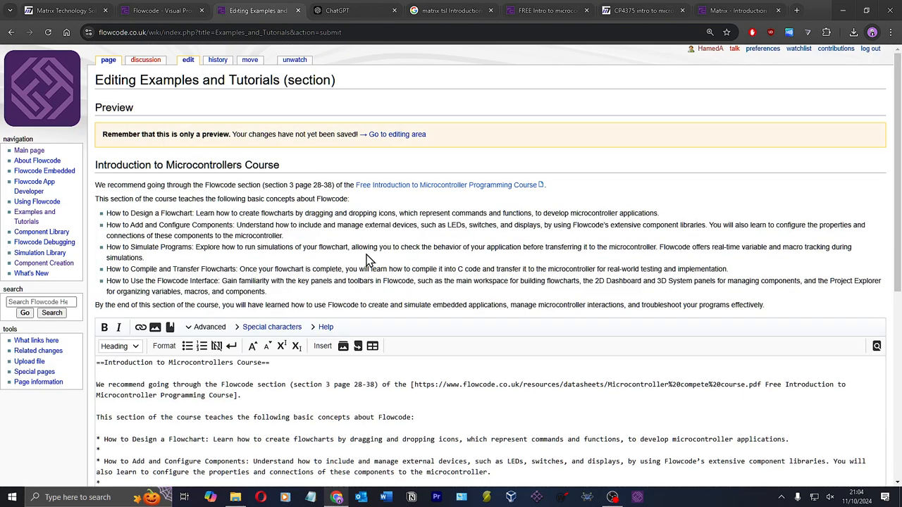
Step: Bold the lead-ins "How to Design a Flowchart:" and "How to Add and Configure Components:" in the bulleted list
scroll(367, 261, down, 2)
scroll(302, 248, up, 2)
scroll(197, 421, down, 1)
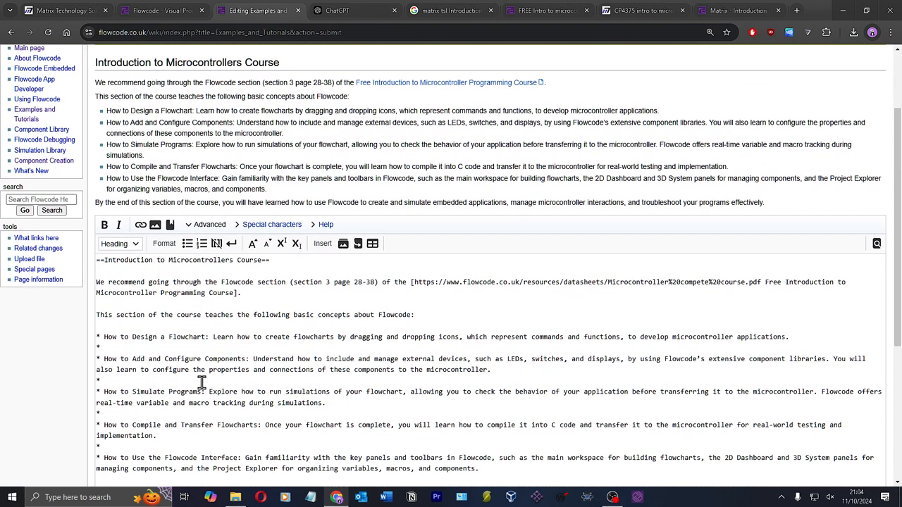
drag(210, 337, 101, 340)
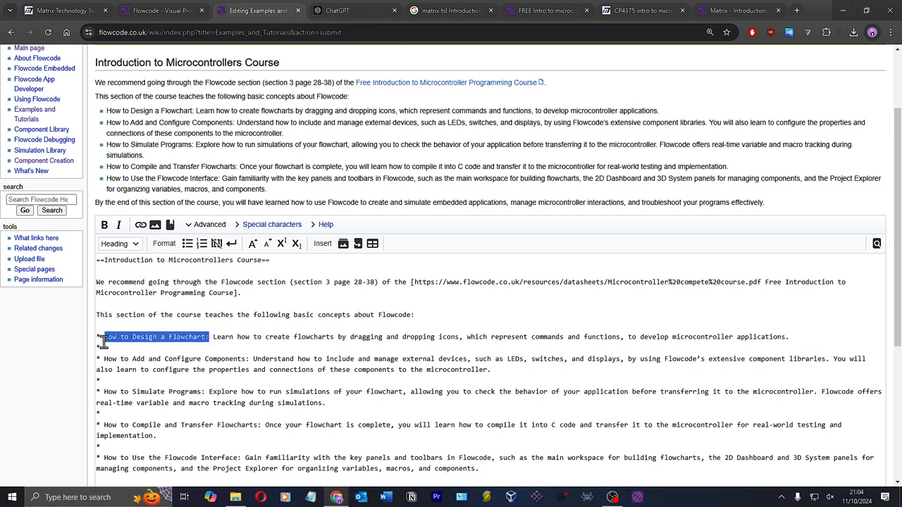
click(105, 225)
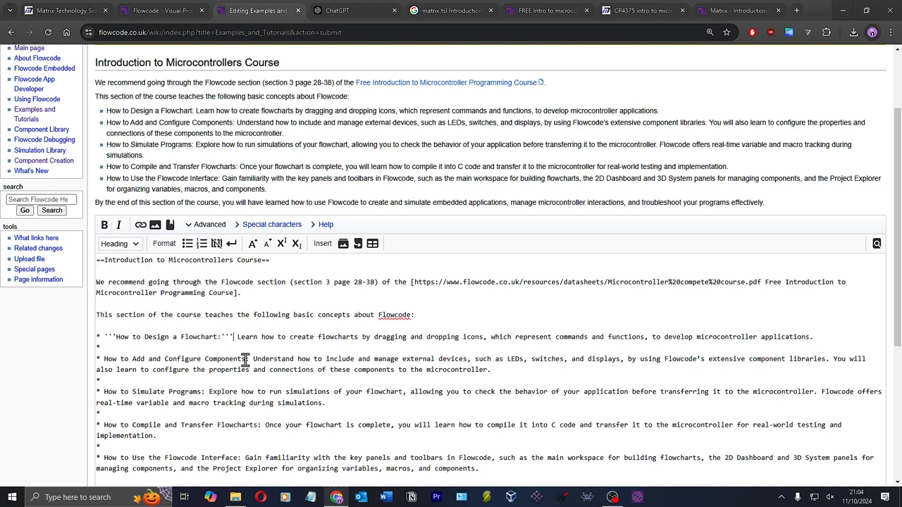
drag(250, 358, 100, 361)
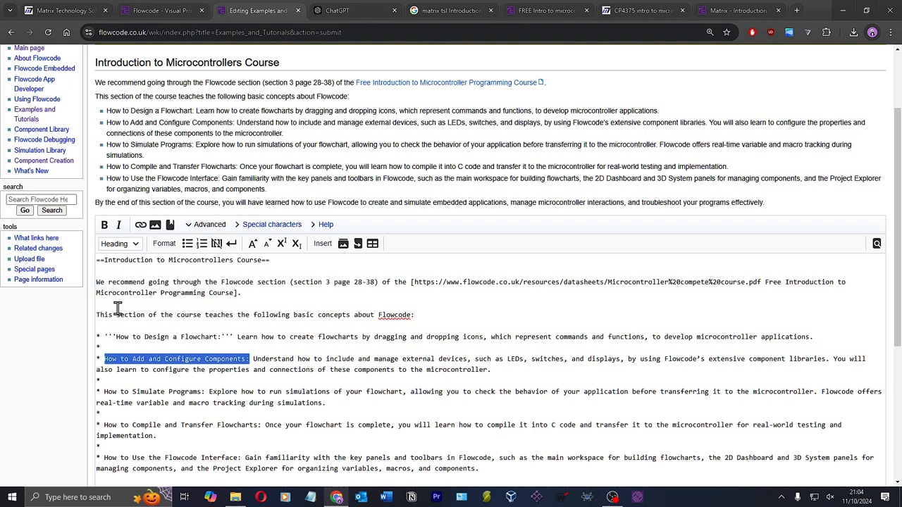
click(104, 224)
Step: Bold the lead-ins "How to Simulate Programs:", "How to Compile and Transfer Flowcharts:" and "How to Use the Flowcode Interface:"
scroll(200, 349, down, 1)
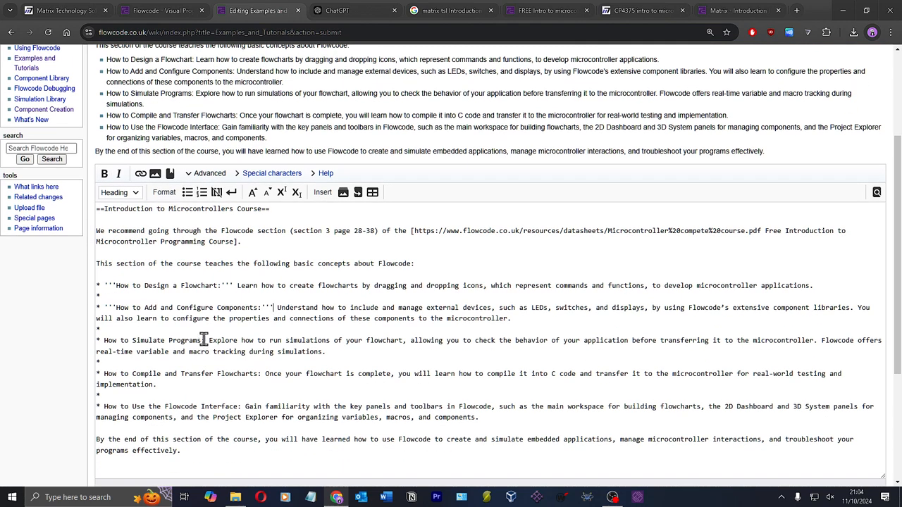
drag(204, 340, 103, 340)
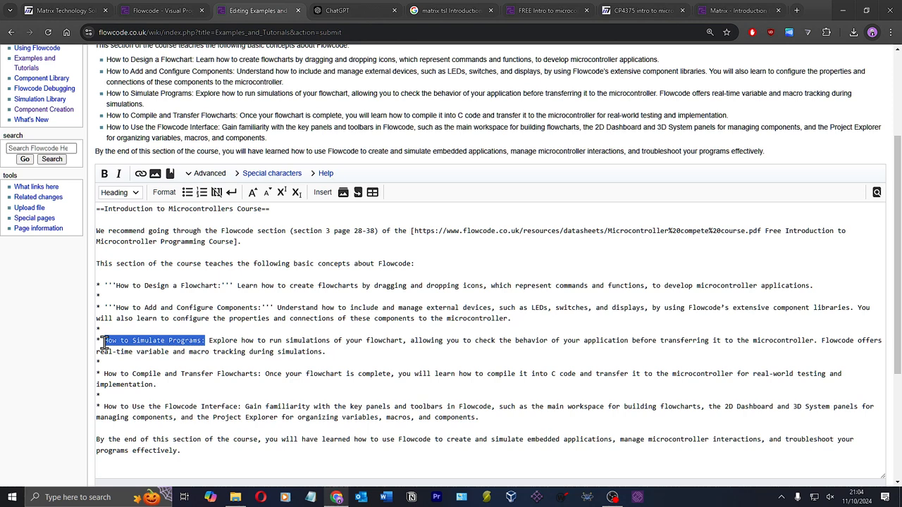
click(104, 174)
drag(261, 374, 105, 375)
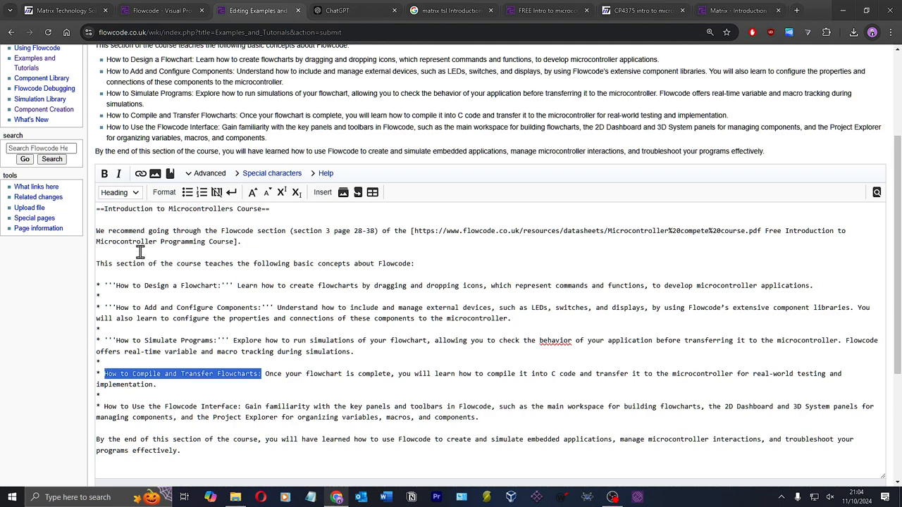
click(104, 174)
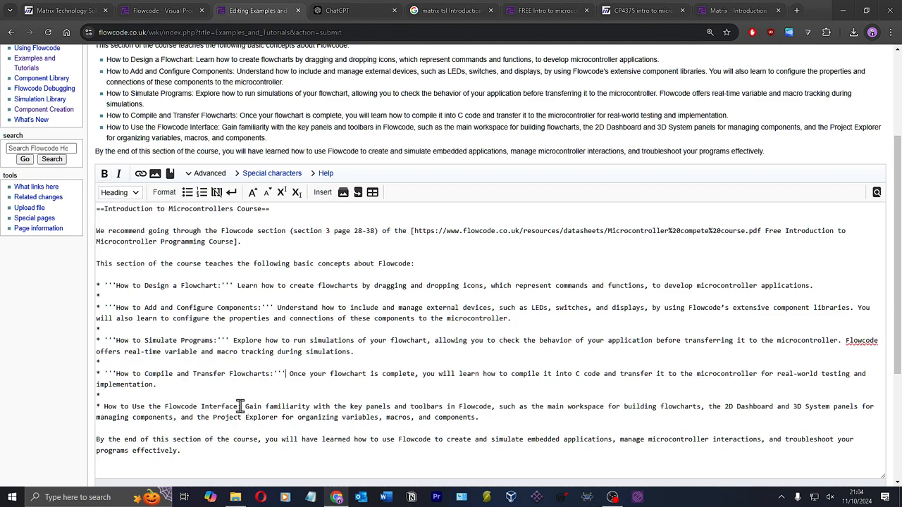
drag(240, 407, 105, 408)
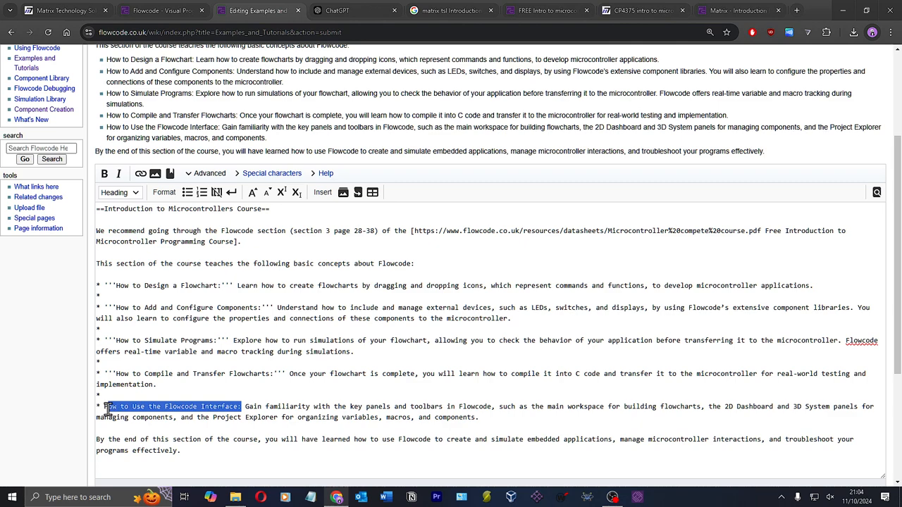
click(104, 174)
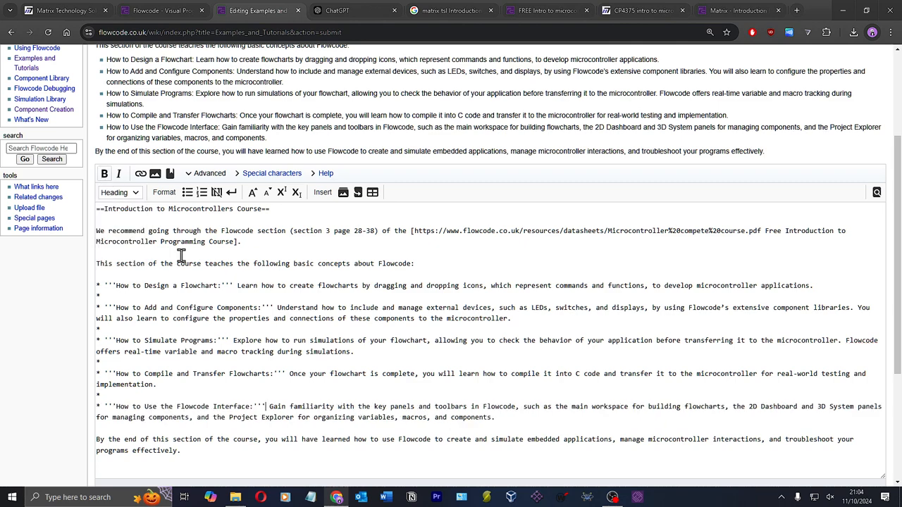
Step: Preview the section and check the bulleted list with its bold lead-ins
scroll(242, 361, down, 2)
scroll(235, 349, down, 1)
scroll(241, 337, down, 2)
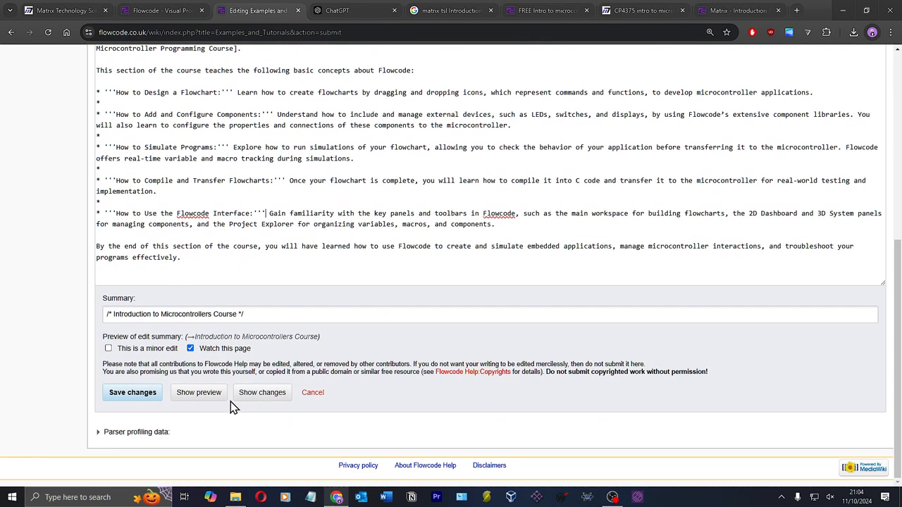
click(212, 399)
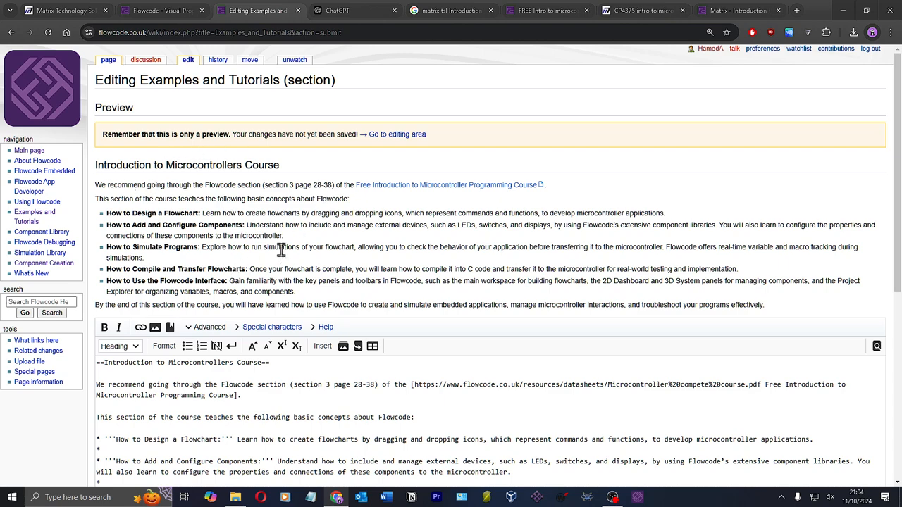
scroll(252, 246, down, 5)
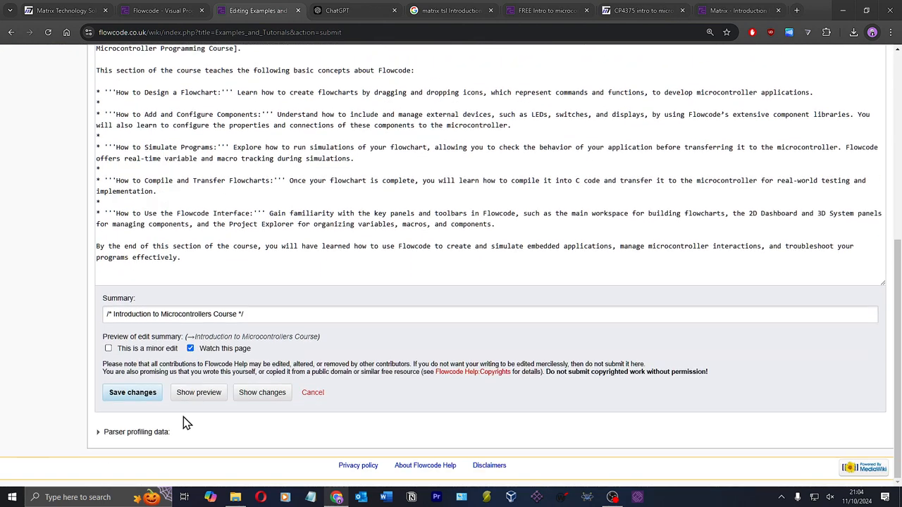
Step: Save the section edit and review the published Introduction to Microcontrollers Course section enlarged to 150%
click(136, 397)
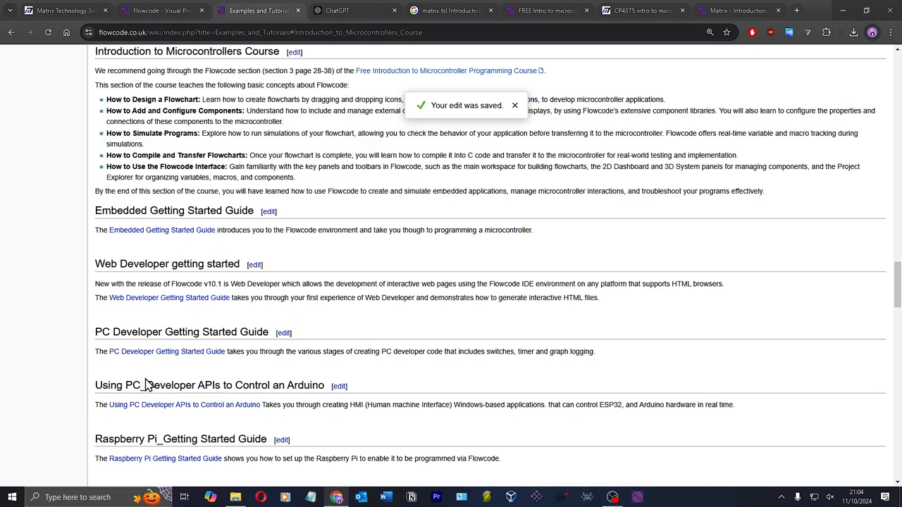
scroll(148, 384, up, 8)
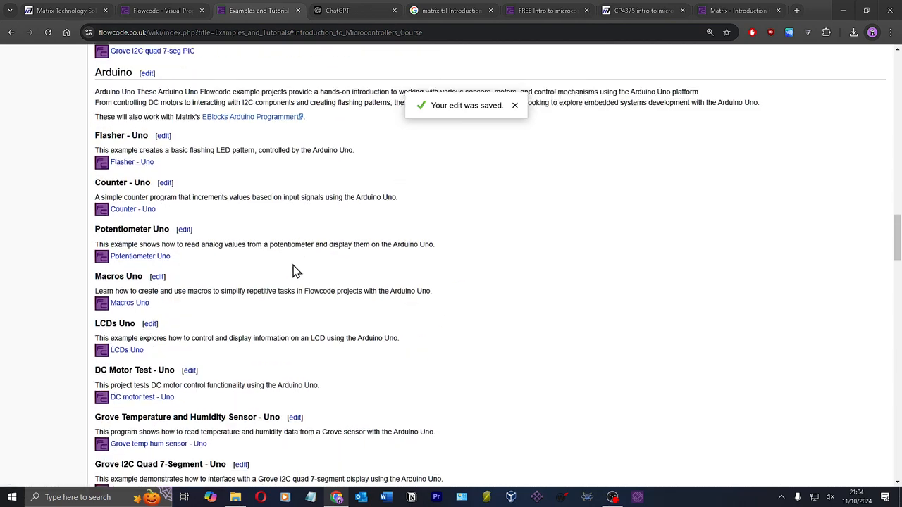
scroll(296, 272, down, 4)
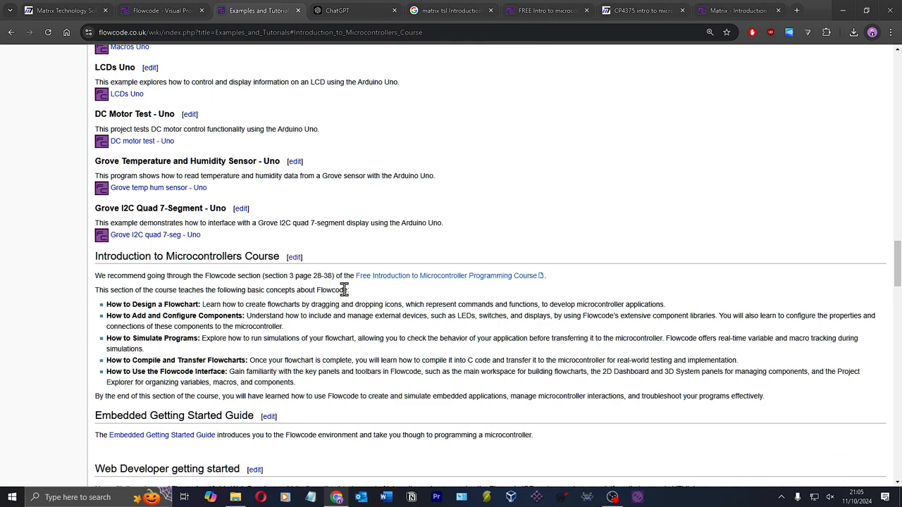
scroll(318, 294, down, 2)
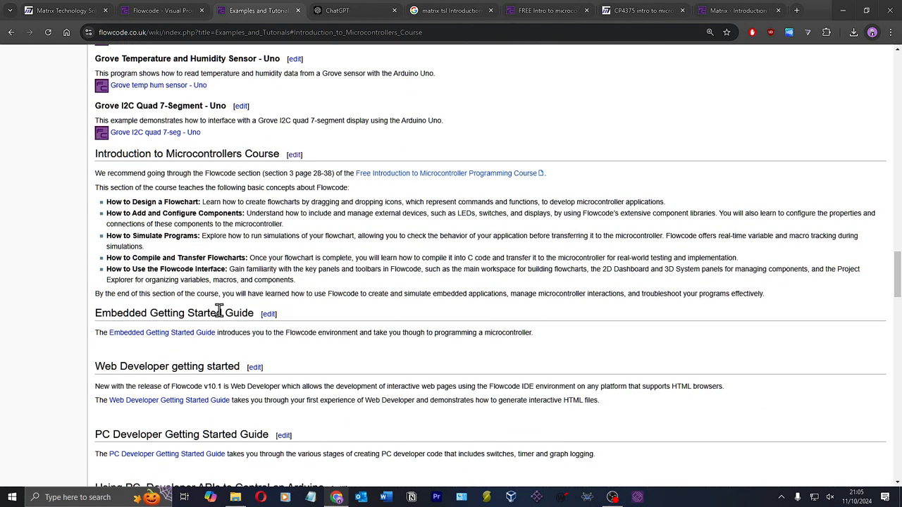
scroll(219, 305, up, 2)
scroll(219, 305, down, 1)
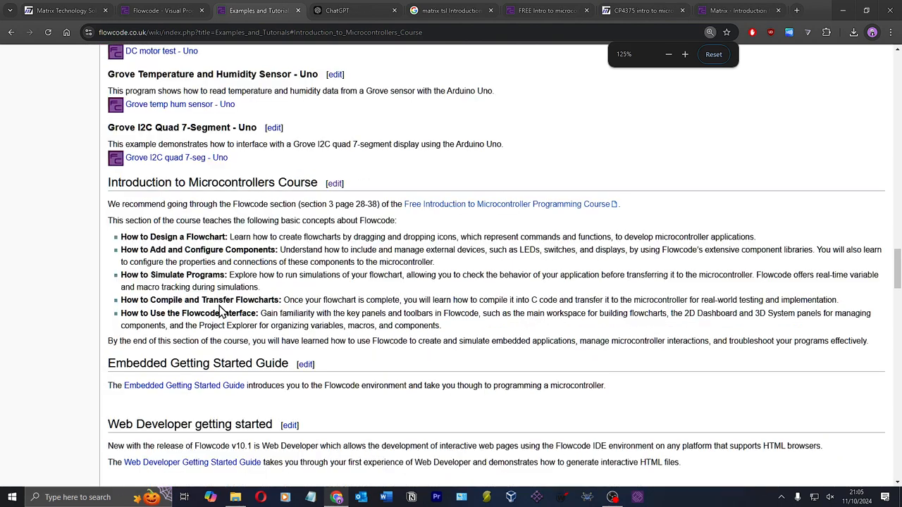
scroll(219, 305, up, 1)
scroll(219, 305, down, 1)
scroll(219, 305, down, 2)
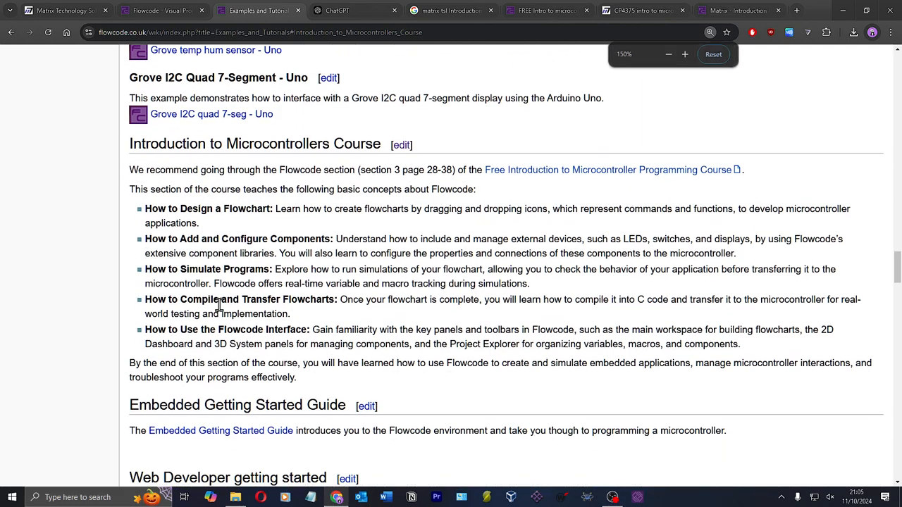
Step: Open the revision history of Examples and Tutorials, try to view a contributor's user page, and return to the history
scroll(416, 270, up, 20)
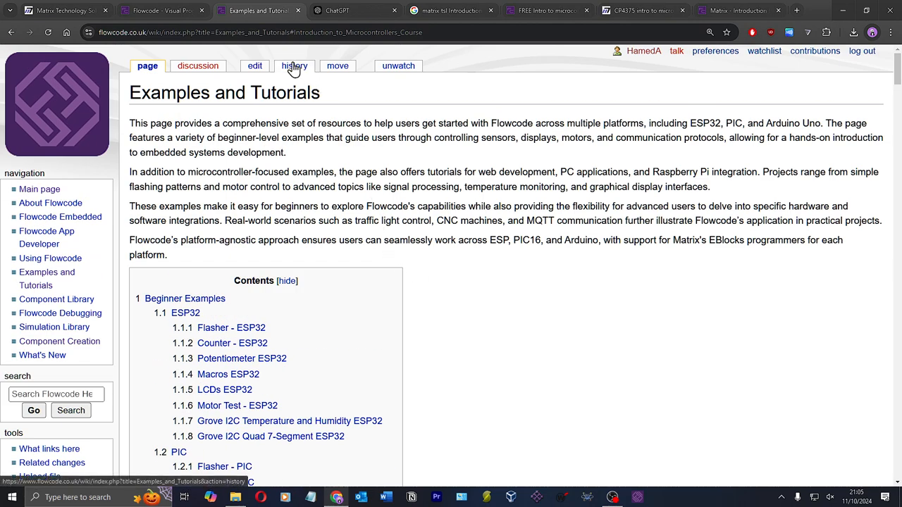
click(294, 65)
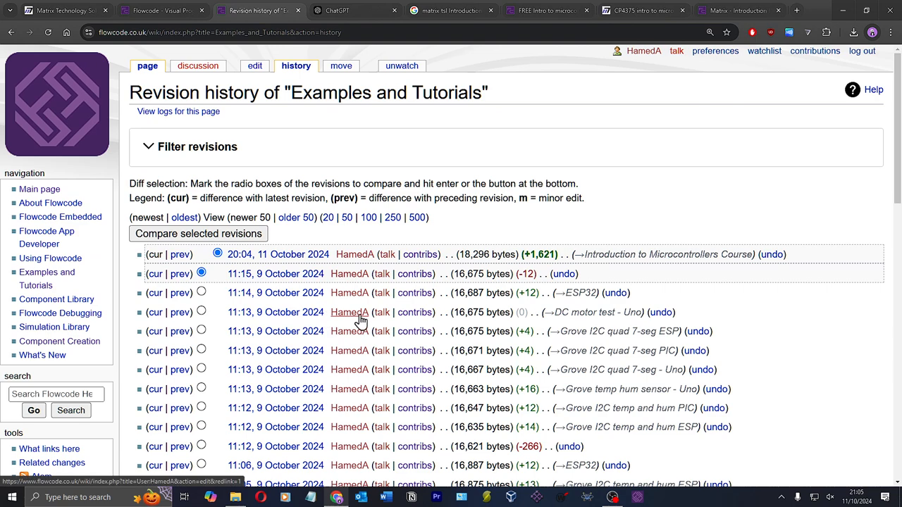
click(361, 316)
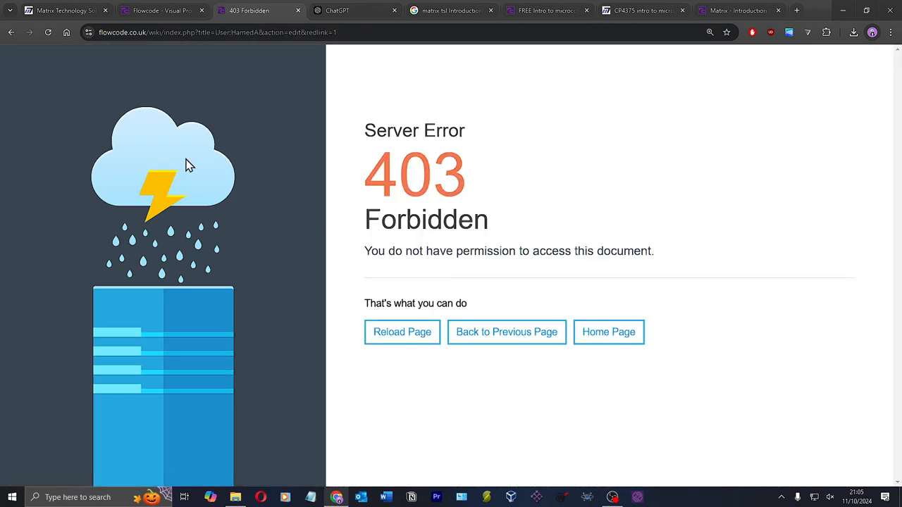
key(alt+Left)
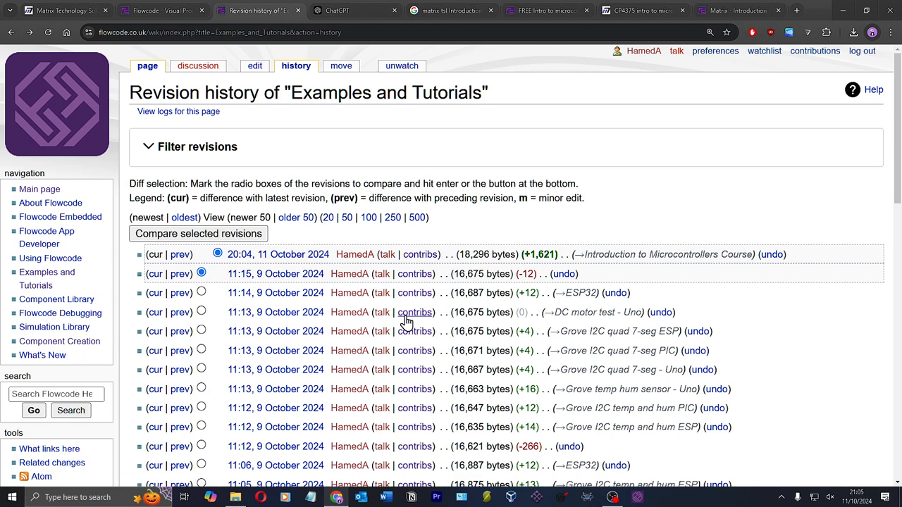
Step: Try to open the 11:13, 9 October 2024 "DC motor test - Uno" revision and look through the revision list at 125% zoom
click(273, 317)
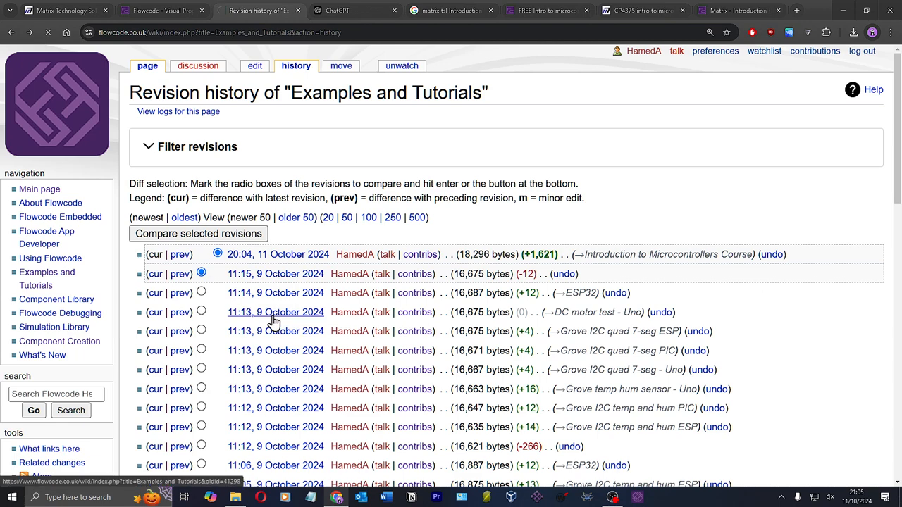
click(283, 316)
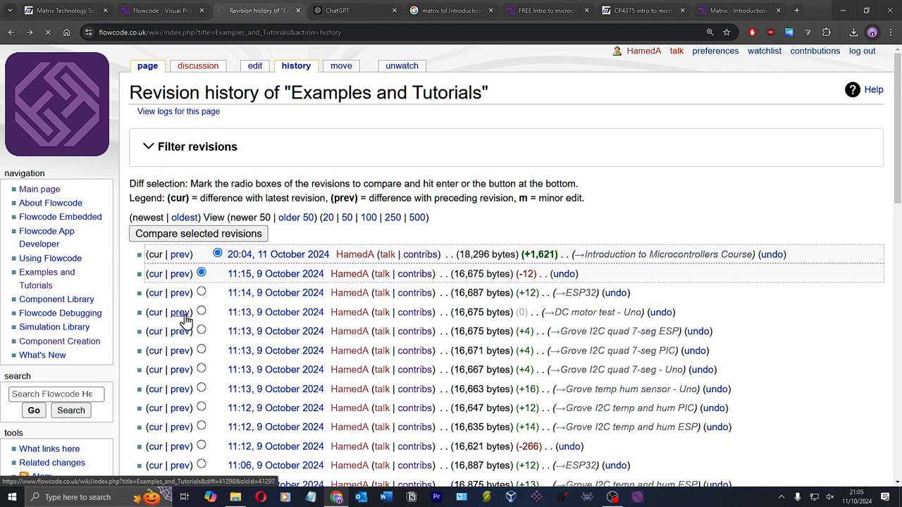
scroll(336, 329, down, 8)
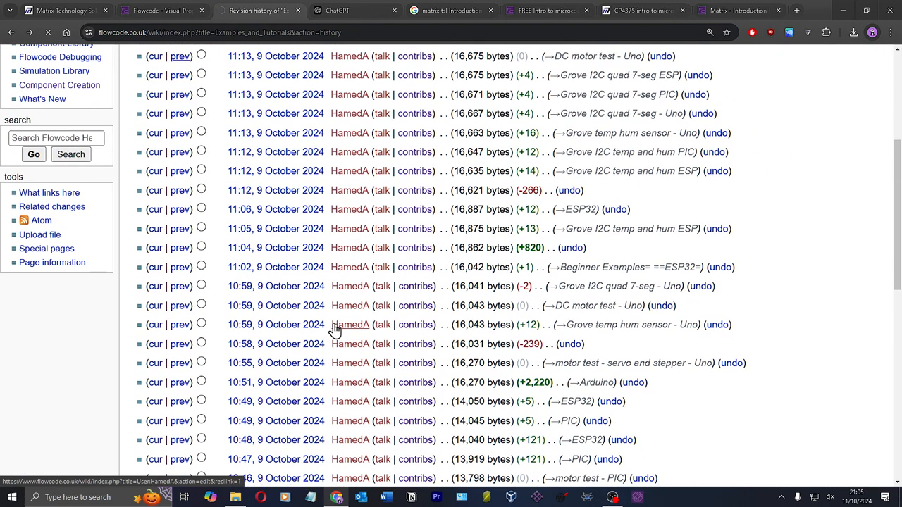
key(ctrl+minus)
key(ctrl+plus)
scroll(320, 331, up, 8)
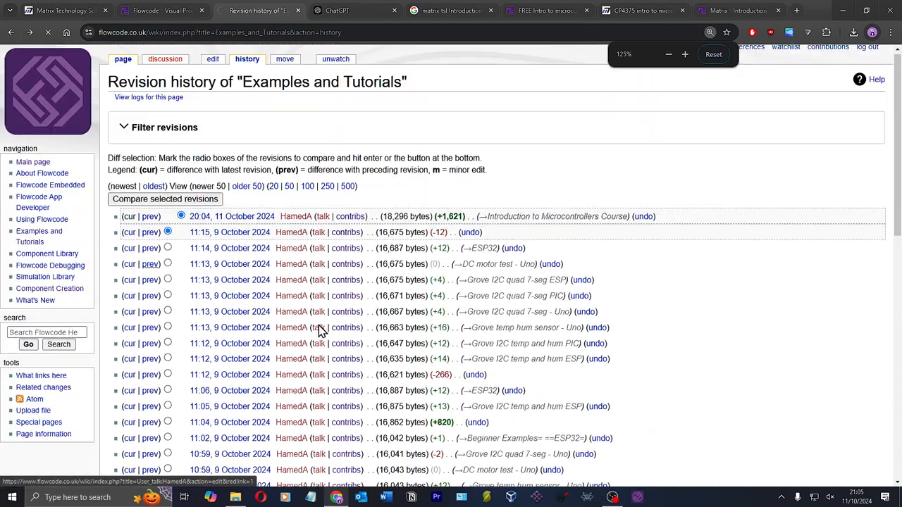
Step: Try to compare the latest revision with the 11:13, 9 October 2024 "Grove I2C quad 7-seg ESP" revision
click(168, 284)
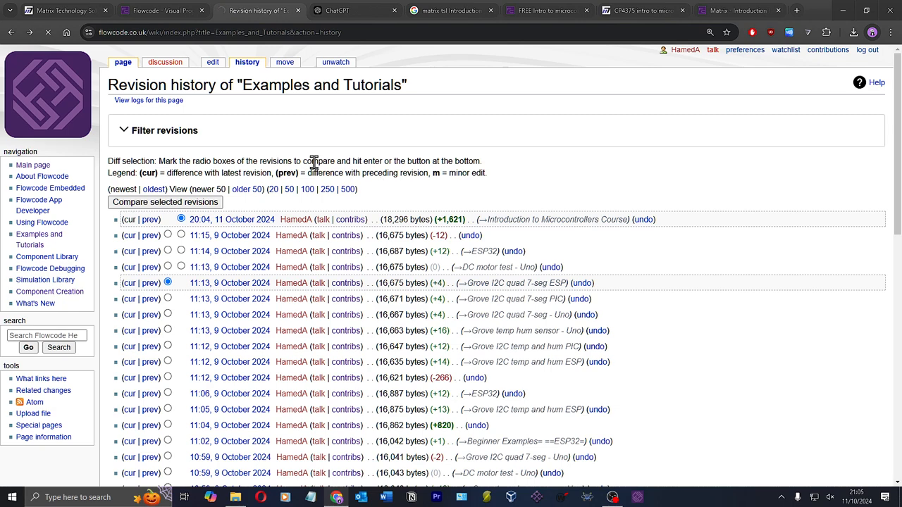
scroll(321, 225, down, 9)
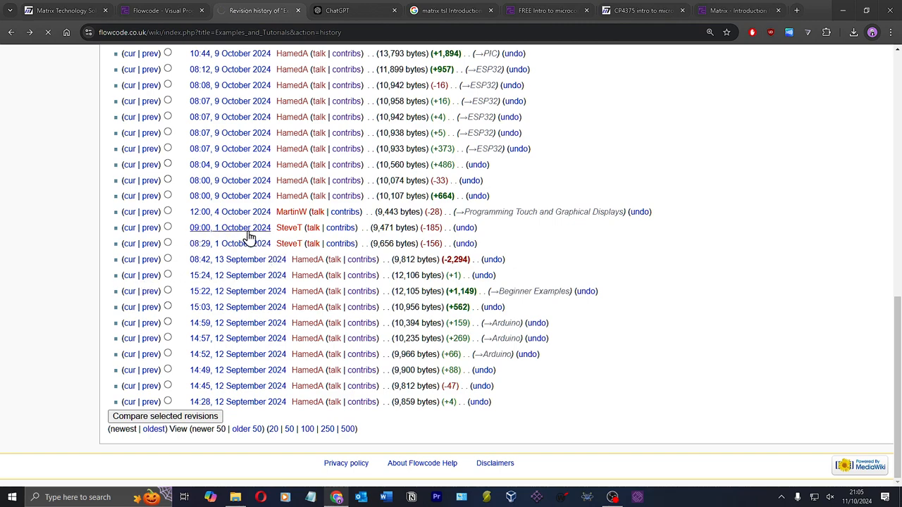
scroll(256, 243, up, 15)
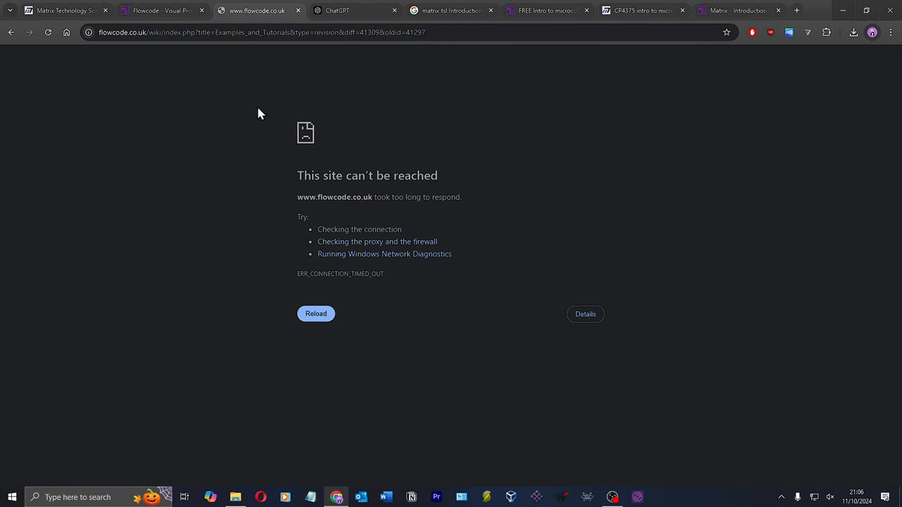
Step: Shorten the address of the unreachable revision comparison to flowcode.co.uk and try to load it
drag(148, 31, 476, 32)
key(BackSpace)
key(Return)
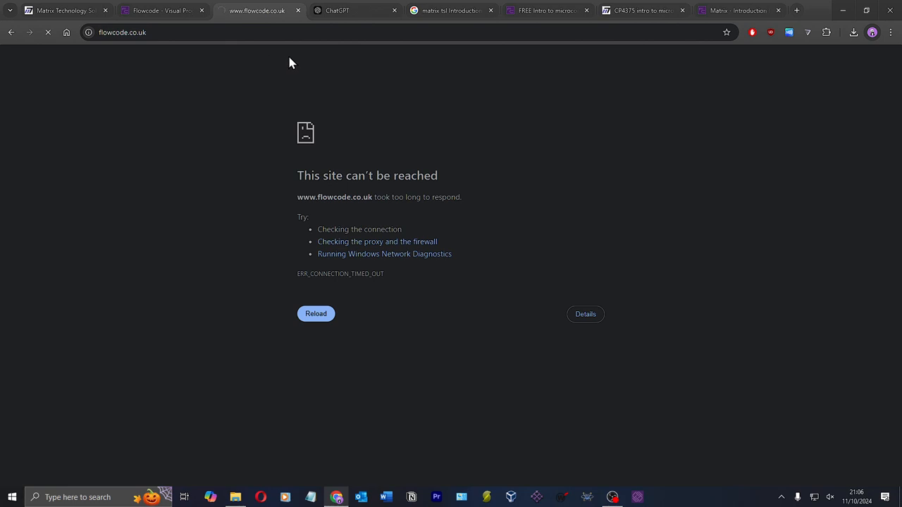
Step: Load youtube.com in the Google results tab to test the connection, and try to load matrixtsl.com/products/ there instead
click(454, 12)
click(408, 32)
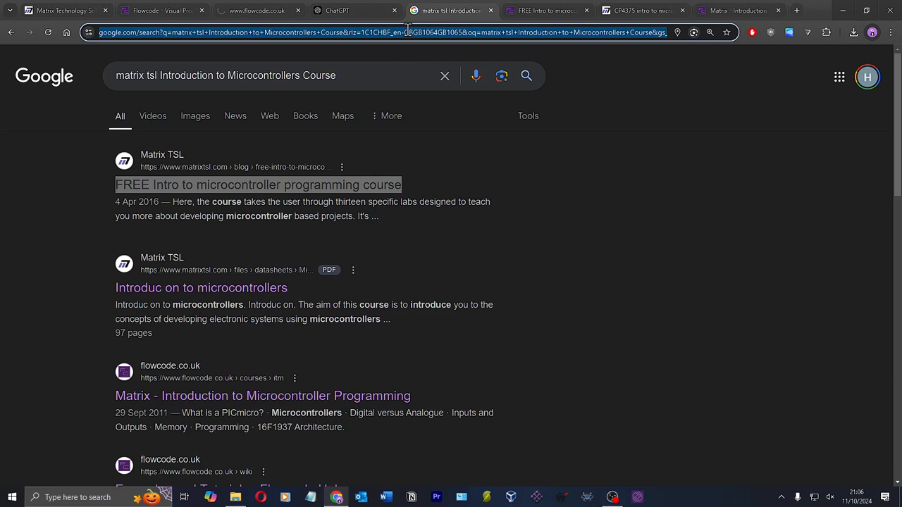
text(youtube.com)
key(Return)
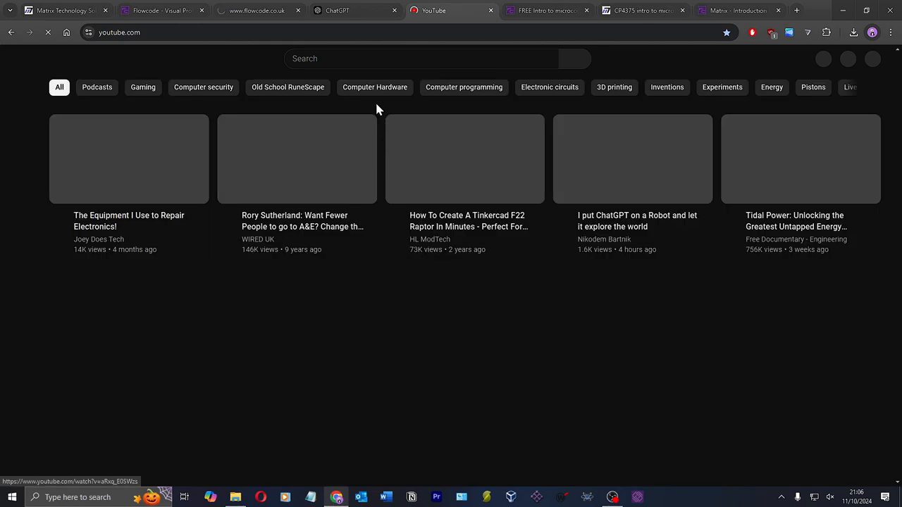
key(alt+Left)
click(305, 185)
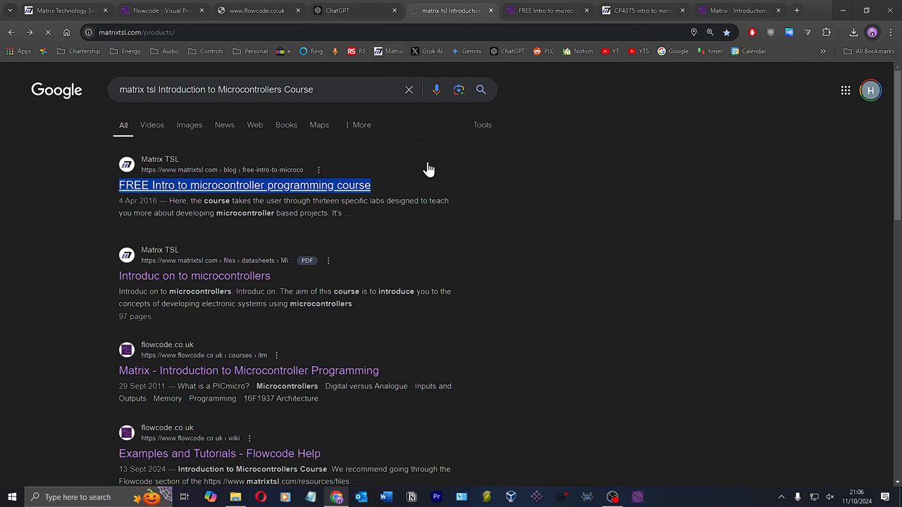
Step: Load reddit.com/r/PLC in the free course blog tab and browse its posts to test the connection
click(558, 11)
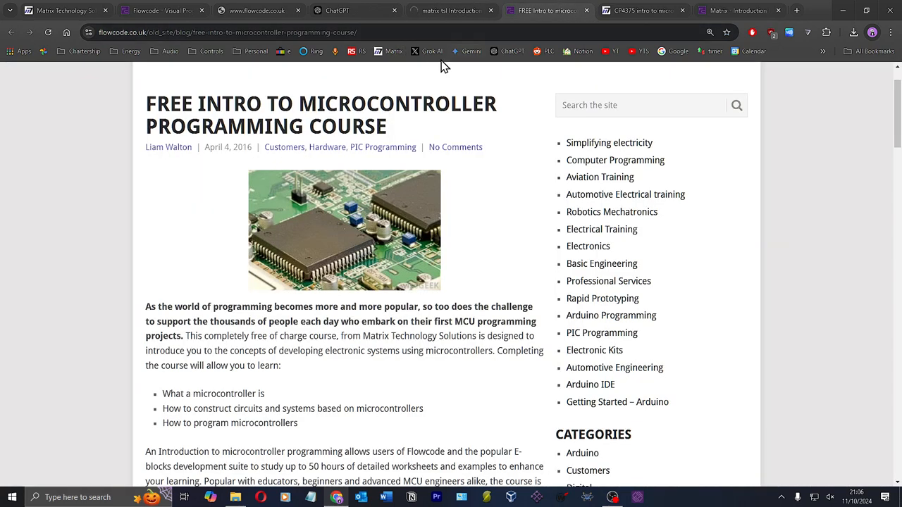
click(547, 54)
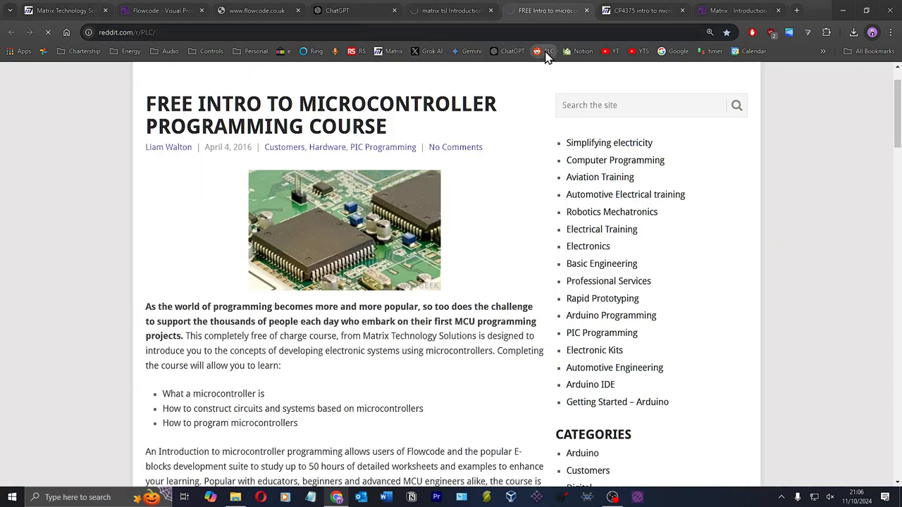
scroll(437, 211, down, 3)
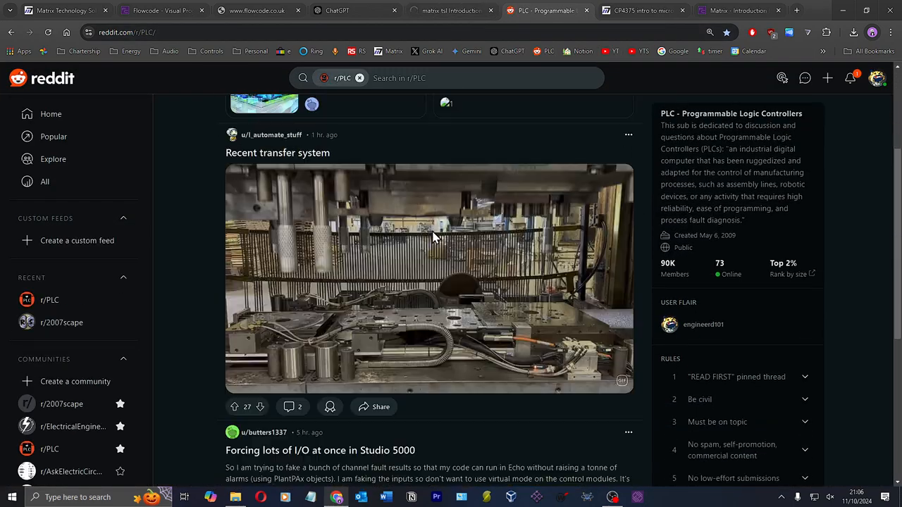
scroll(432, 237, down, 10)
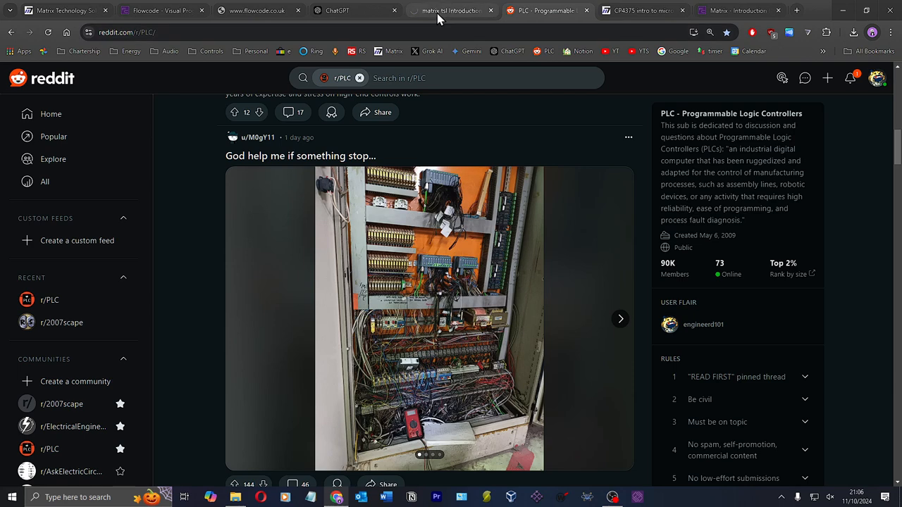
Step: Check the loading matrixtsl.com/products/ page again and try to open a Support page from the Flowcode home page
click(437, 19)
key(Return)
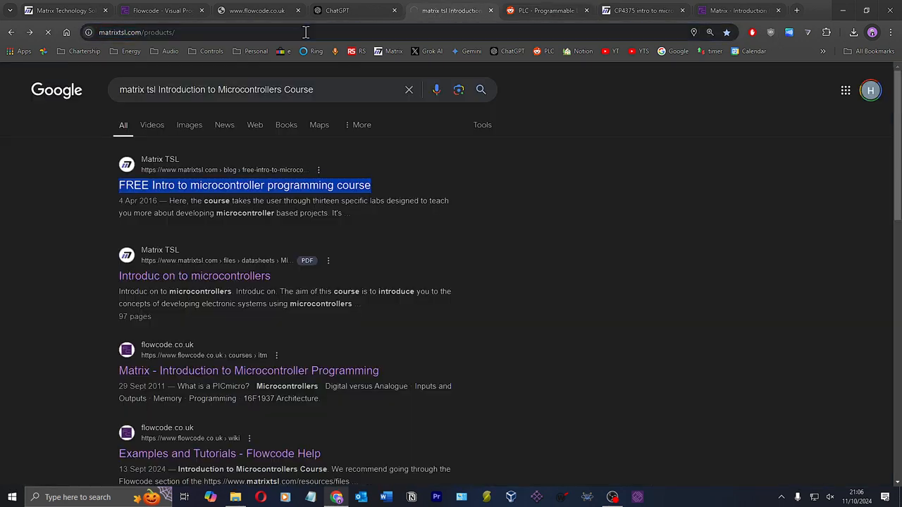
click(157, 14)
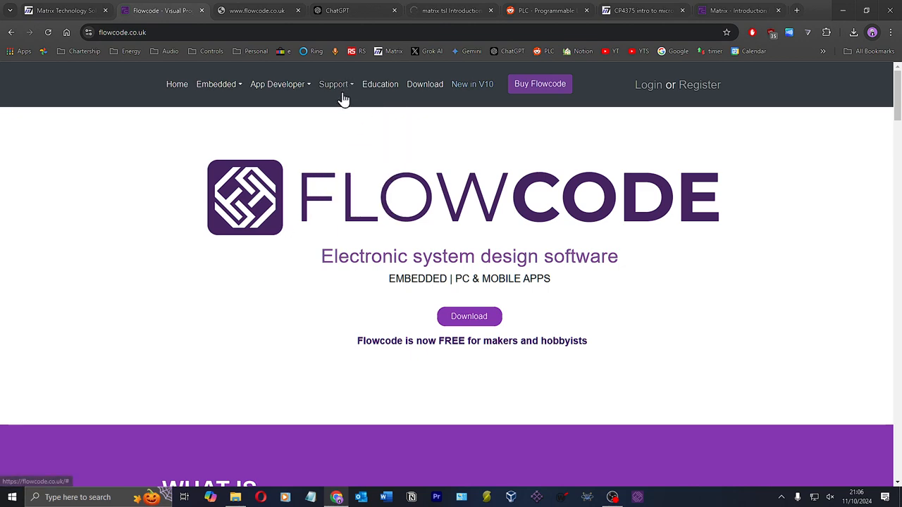
mouse_move(337, 88)
click(350, 177)
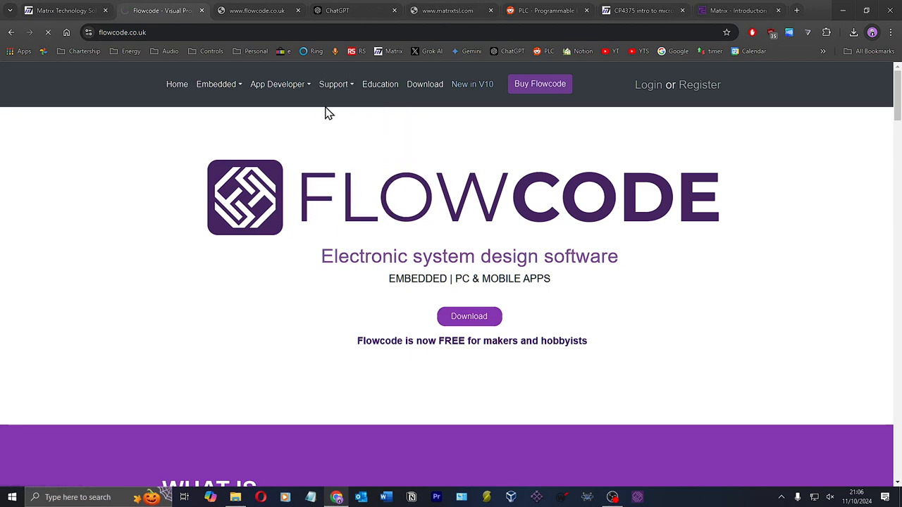
Step: Move the matrixtsl.com tab directly after the Flowcode home page tab and check whether the two sites load
click(244, 12)
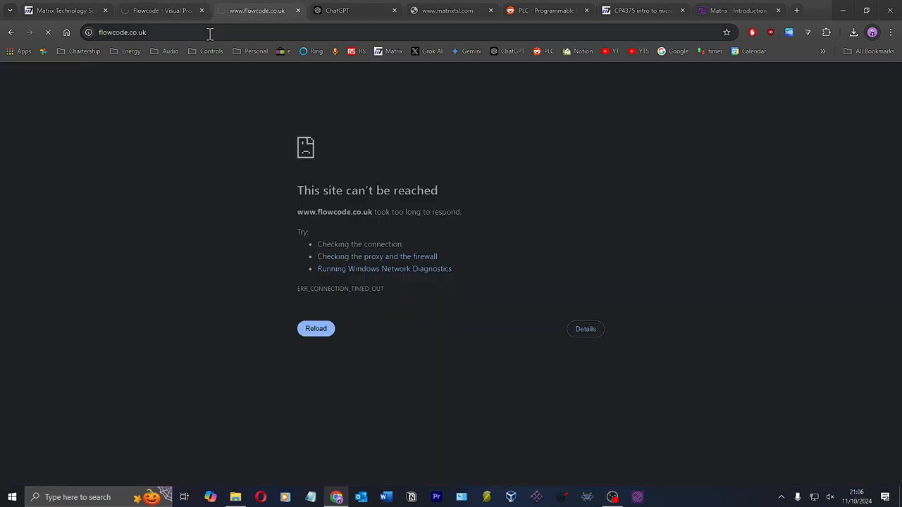
click(177, 12)
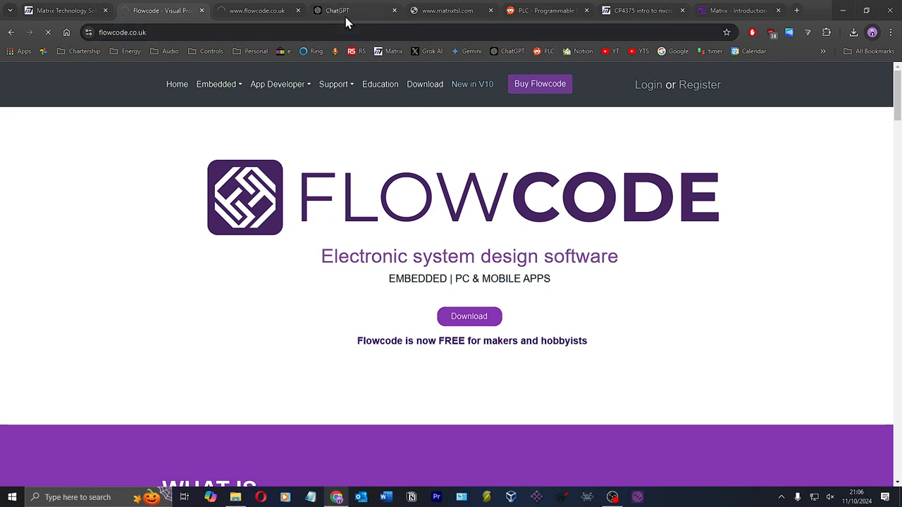
drag(457, 13, 263, 15)
click(150, 12)
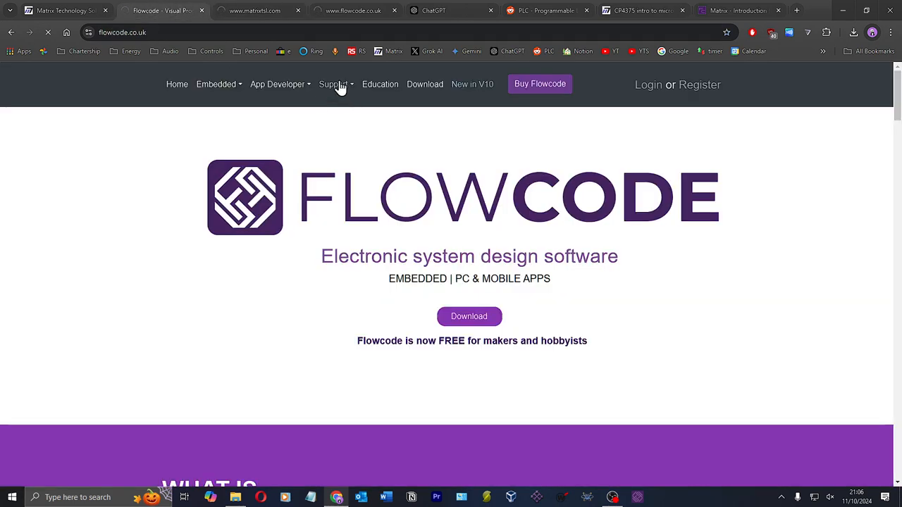
click(265, 13)
click(155, 12)
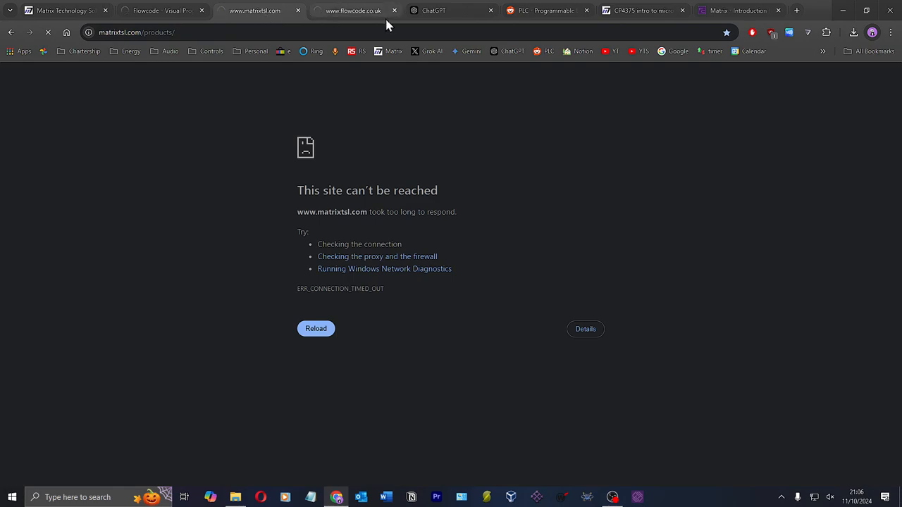
Step: Recheck the flowcode.co.uk and matrixtsl.com tabs for a response, and switch to the ChatGPT conversation
click(351, 17)
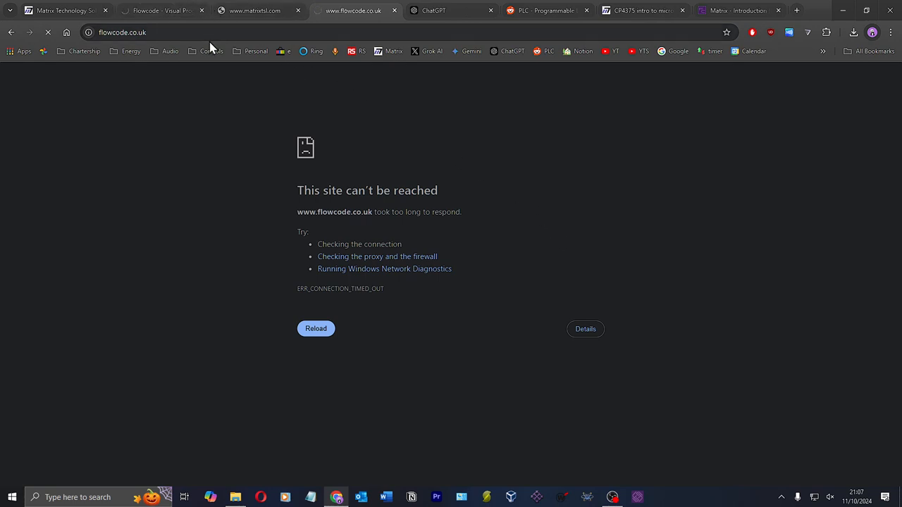
click(170, 11)
click(284, 17)
click(373, 16)
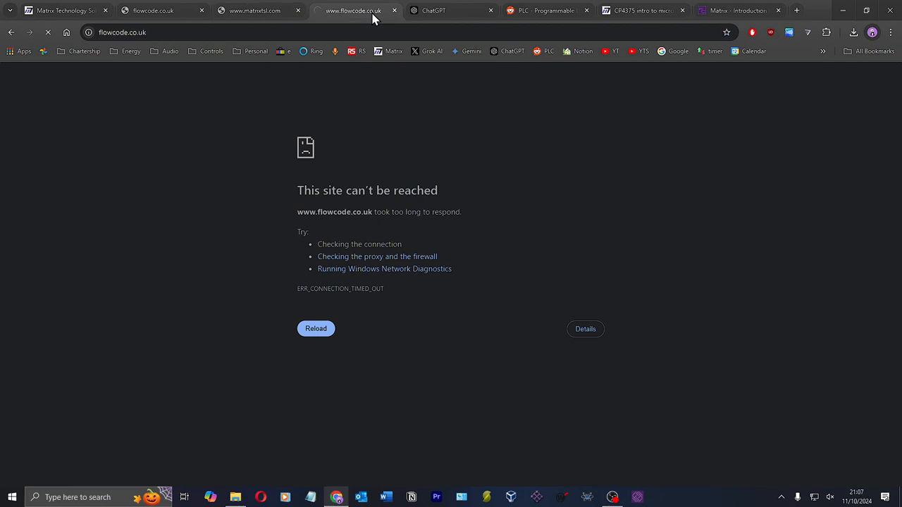
click(462, 17)
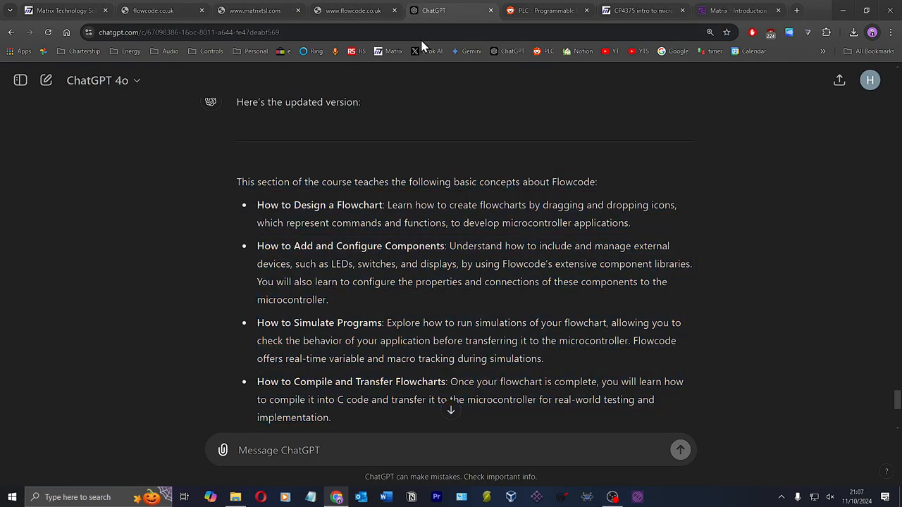
Step: Browse the r/PLC posts and open the control cabinet photo in the "God help me if something stop..." post
click(553, 16)
scroll(348, 217, down, 3)
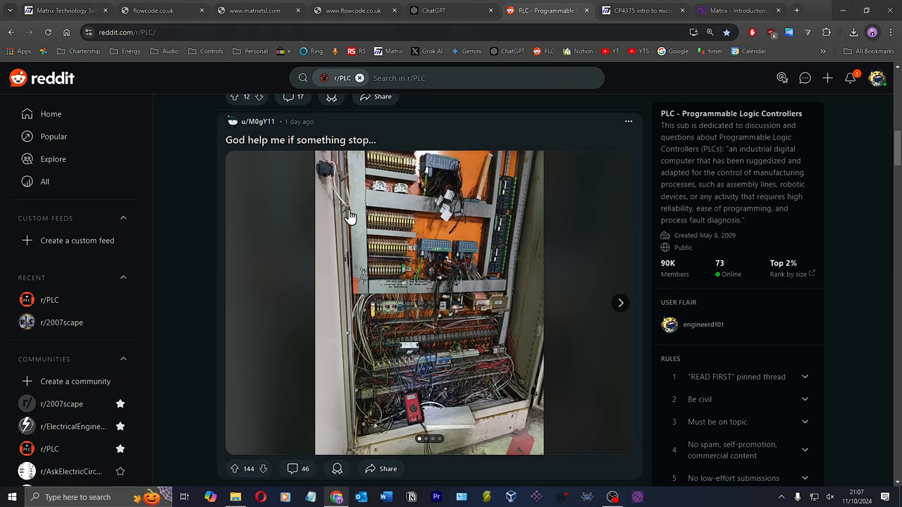
scroll(350, 228, up, 2)
scroll(376, 222, up, 2)
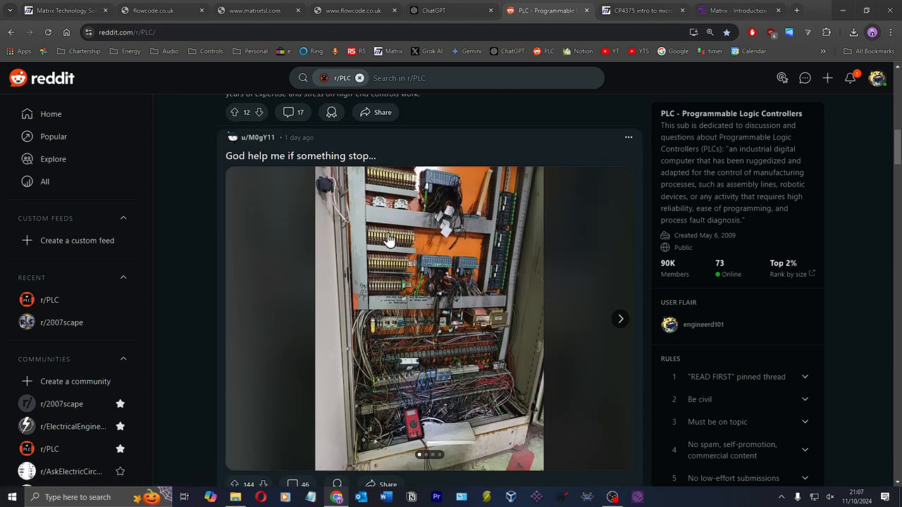
click(435, 278)
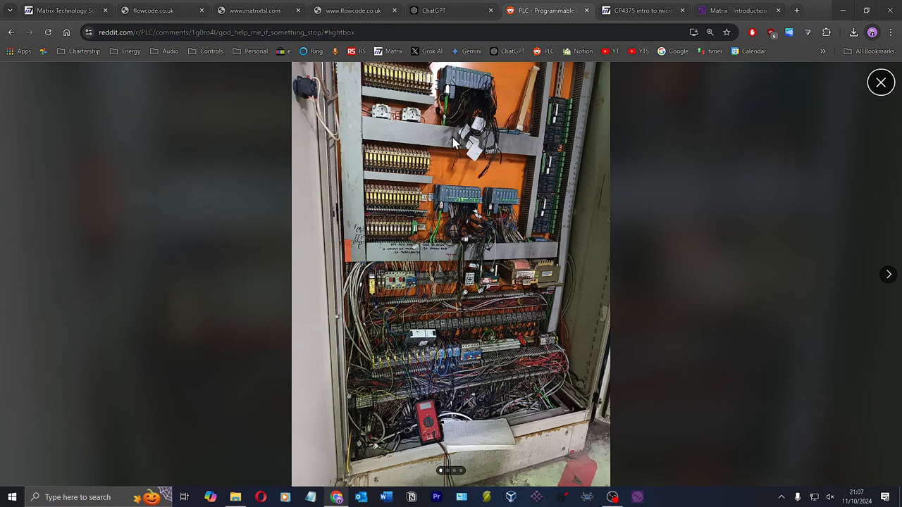
Step: Reload flowcode.co.uk in its tab and recheck whether the matrixtsl.com/products/ tab responds
click(352, 10)
click(346, 33)
key(Return)
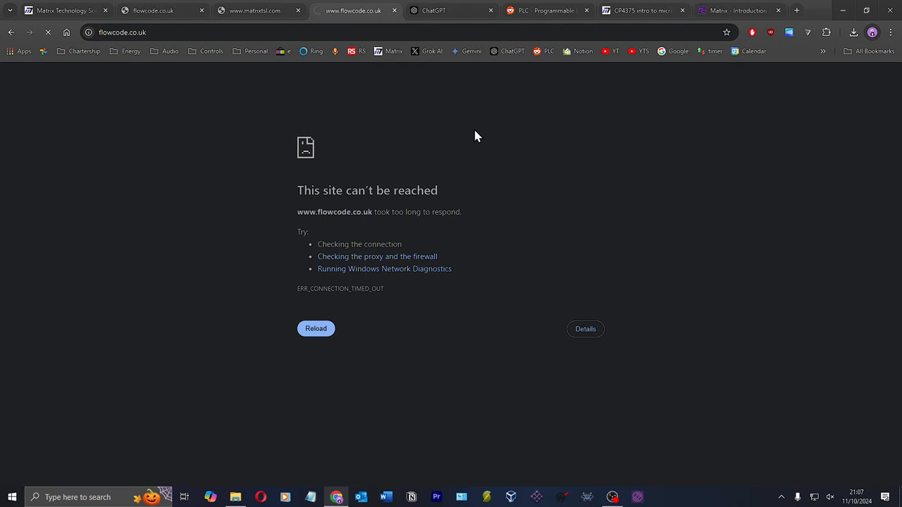
click(253, 15)
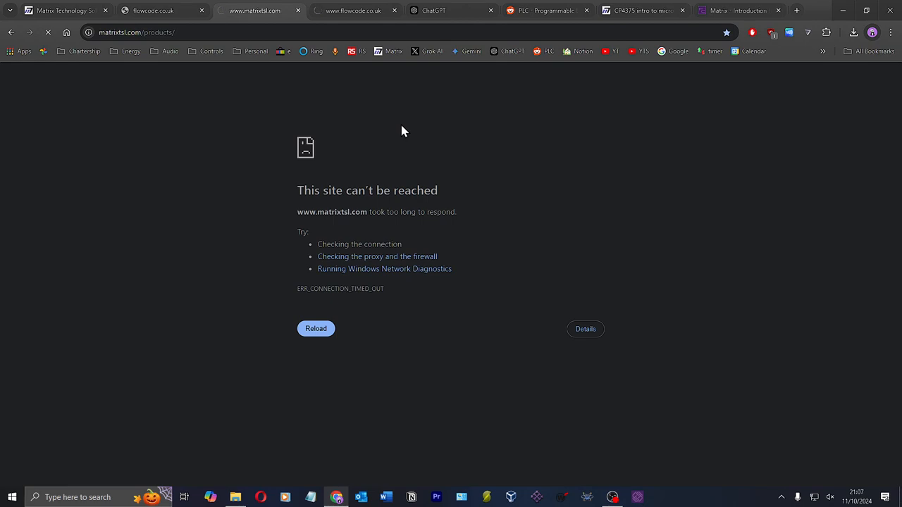
click(781, 497)
click(642, 286)
Step: Search Google for "up down speed test" in the r/PLC tab and run the internet speed test
click(444, 11)
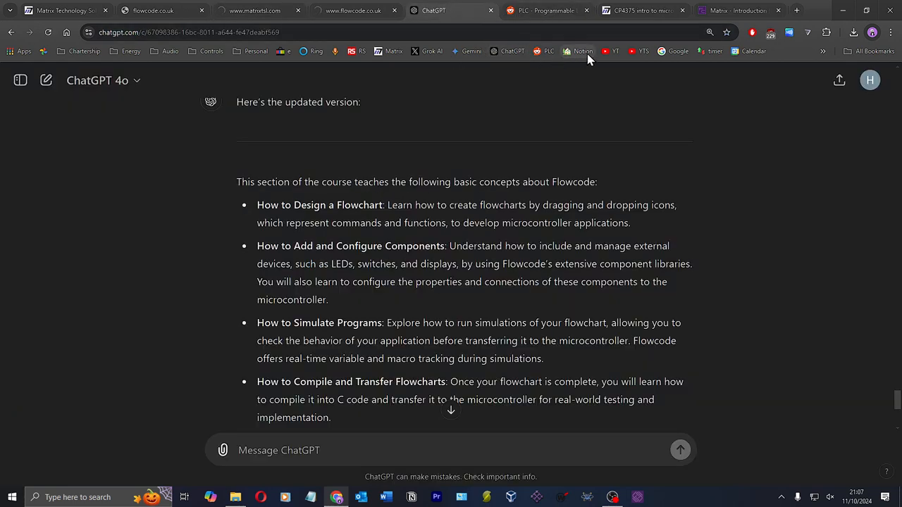
click(535, 31)
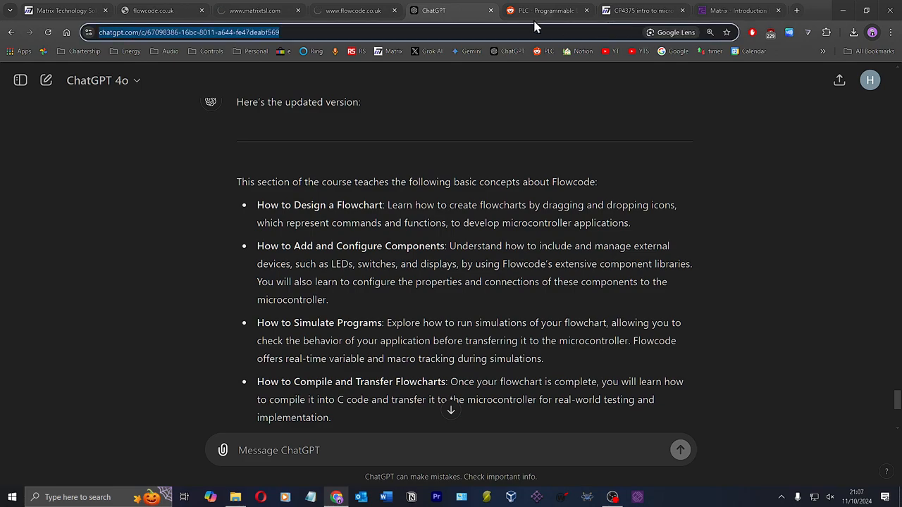
click(536, 13)
click(525, 31)
text(up down)
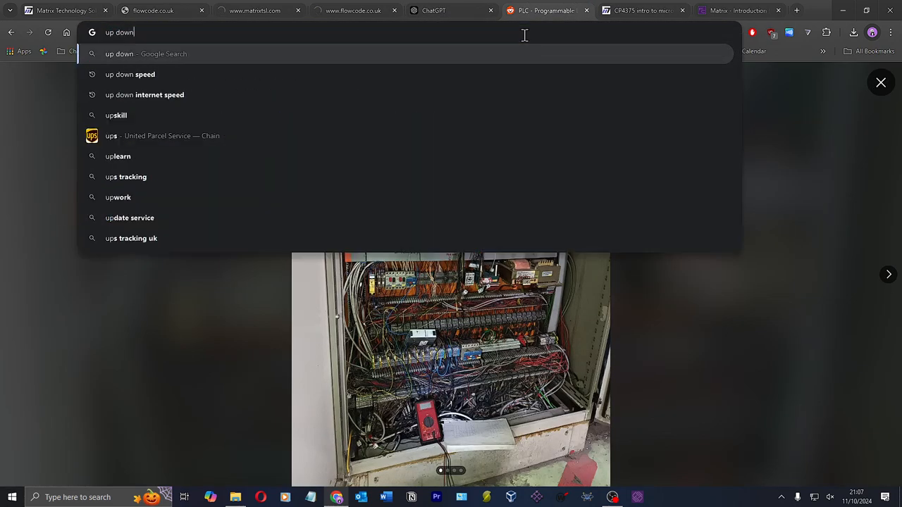
text( speed test)
key(Return)
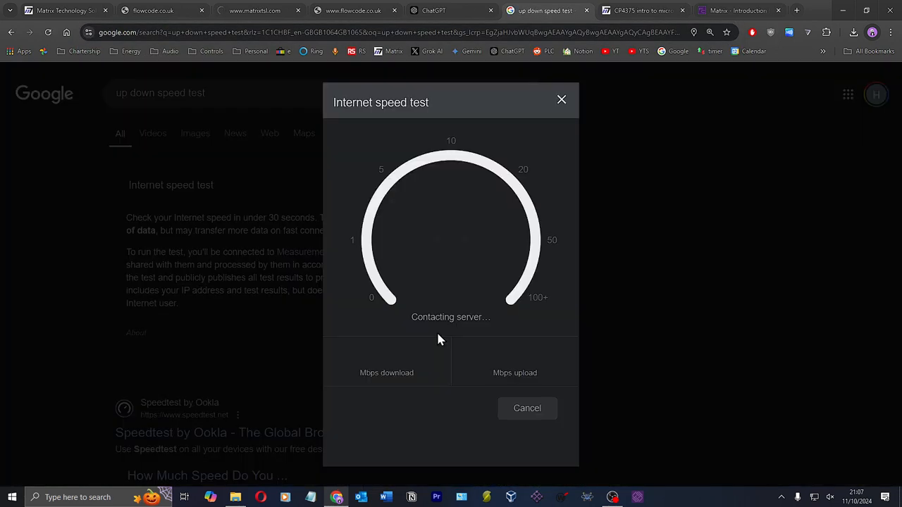
click(434, 330)
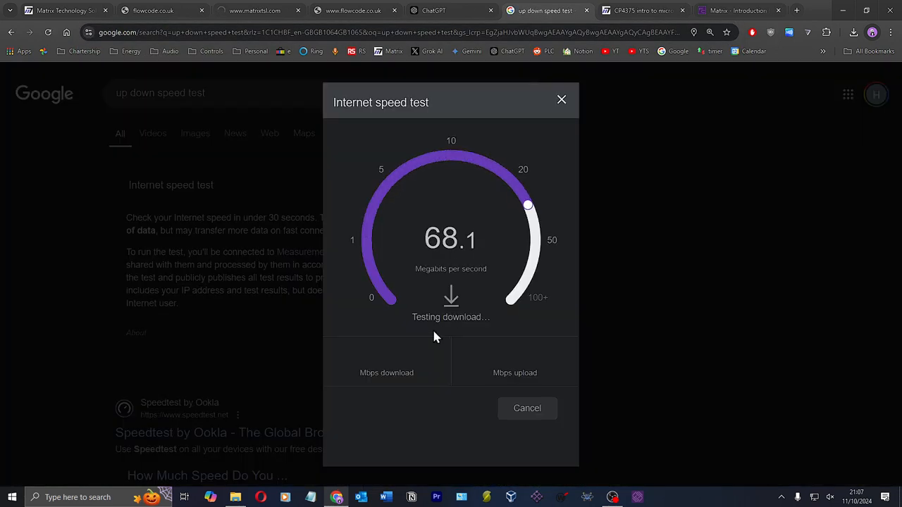
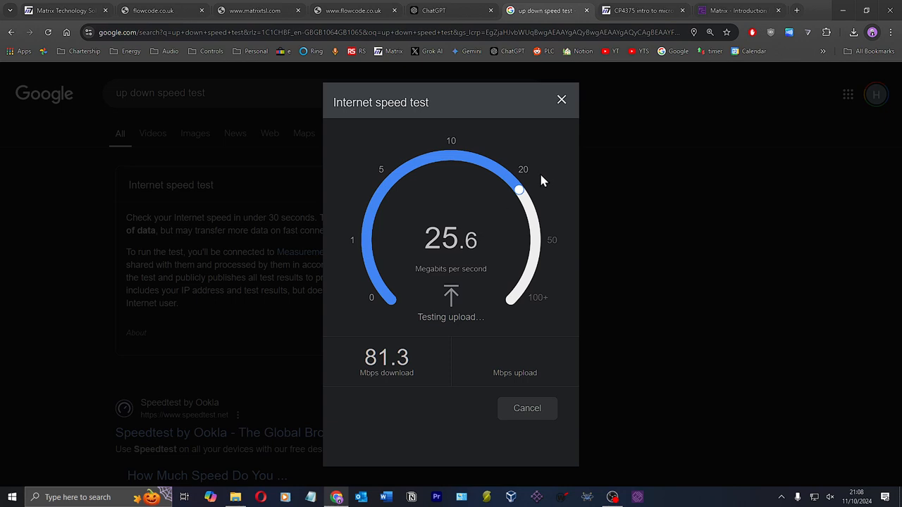
Step: Reload both the flowcode.co.uk and matrixtsl.com/products/ tabs to retry the connection
click(357, 16)
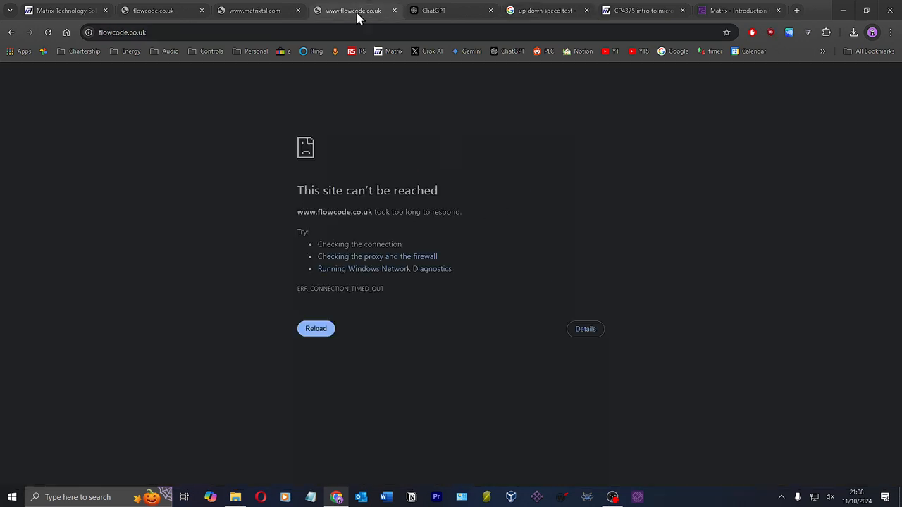
click(334, 32)
key(Return)
click(242, 15)
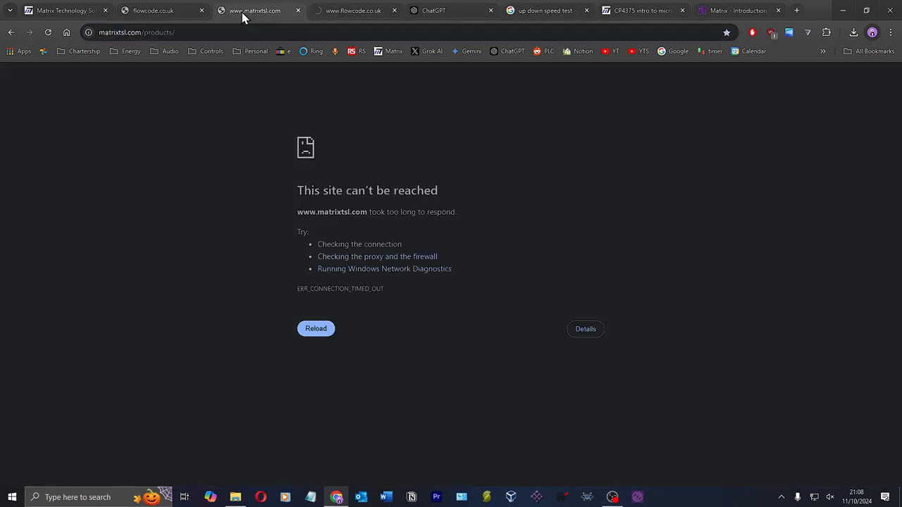
click(248, 32)
key(Return)
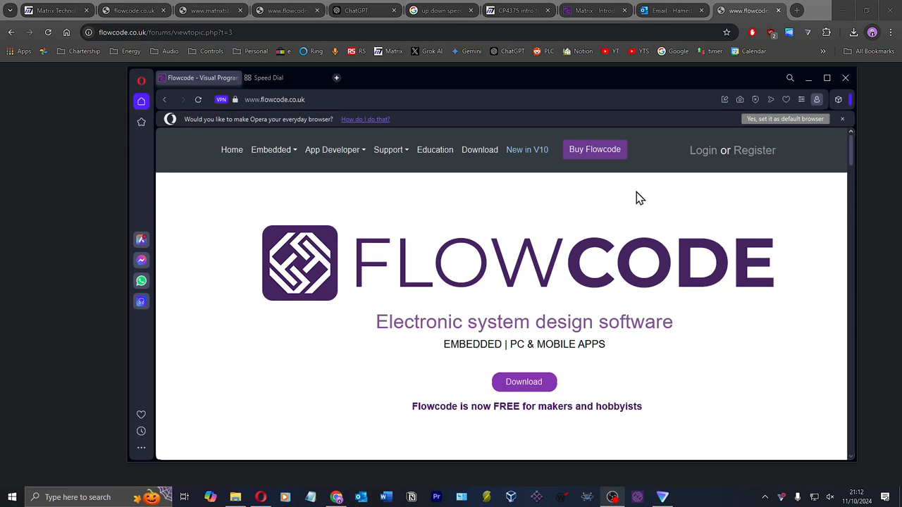
Step: Allow the Opera browser through Windows Defender Firewall and open the Flowcode Help wiki from the Flowcode home page
drag(530, 81, 497, 67)
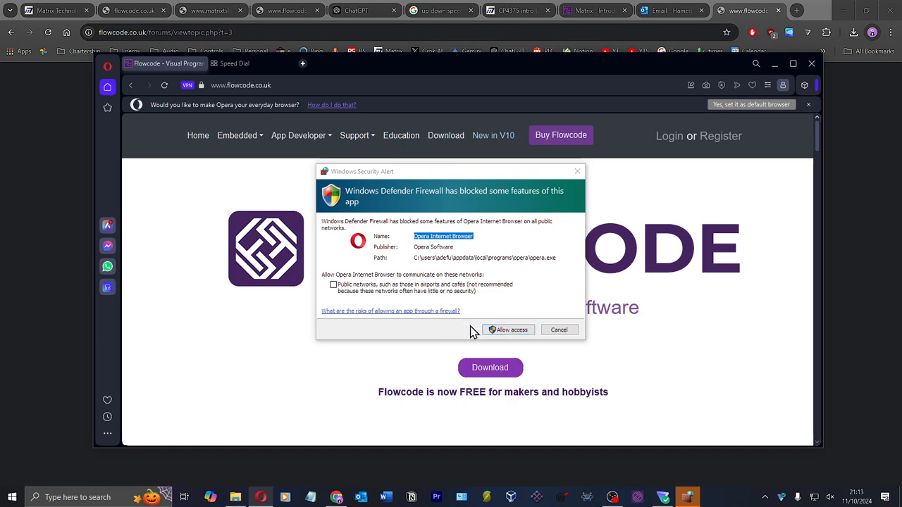
click(502, 330)
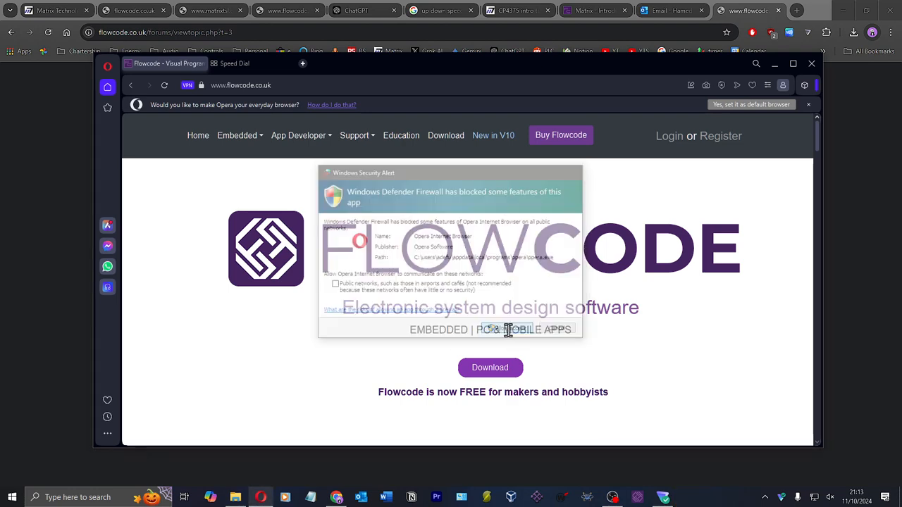
click(351, 137)
click(359, 227)
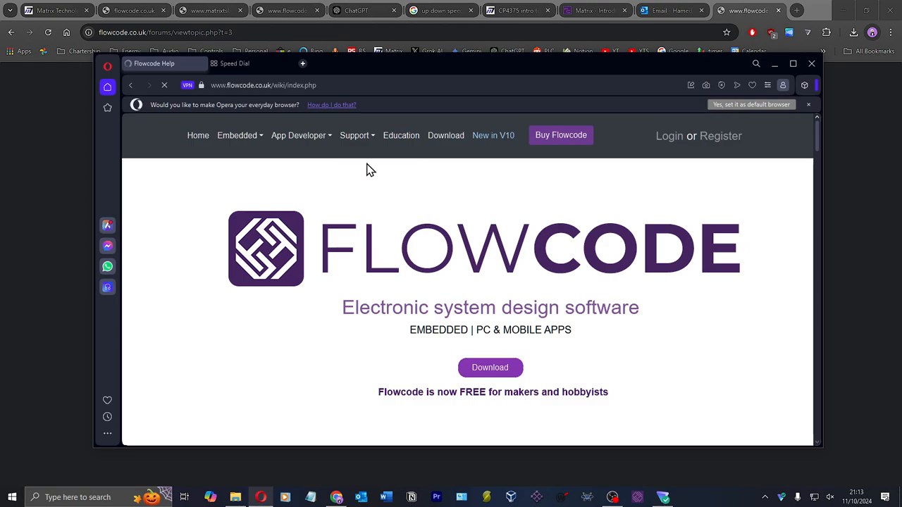
Step: Look over the wiki's main page, then open Examples and Tutorials in a maximized Opera window
scroll(390, 257, down, 3)
scroll(389, 257, down, 2)
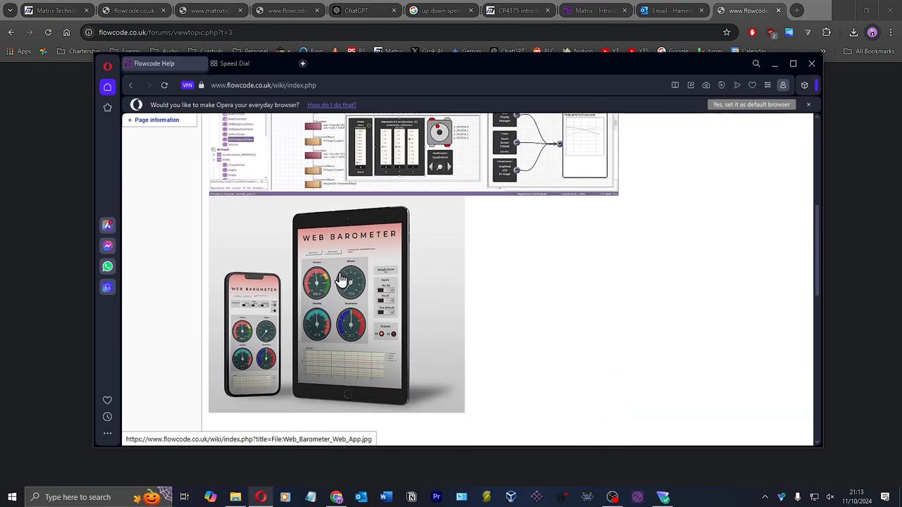
scroll(210, 278, up, 5)
scroll(180, 243, down, 1)
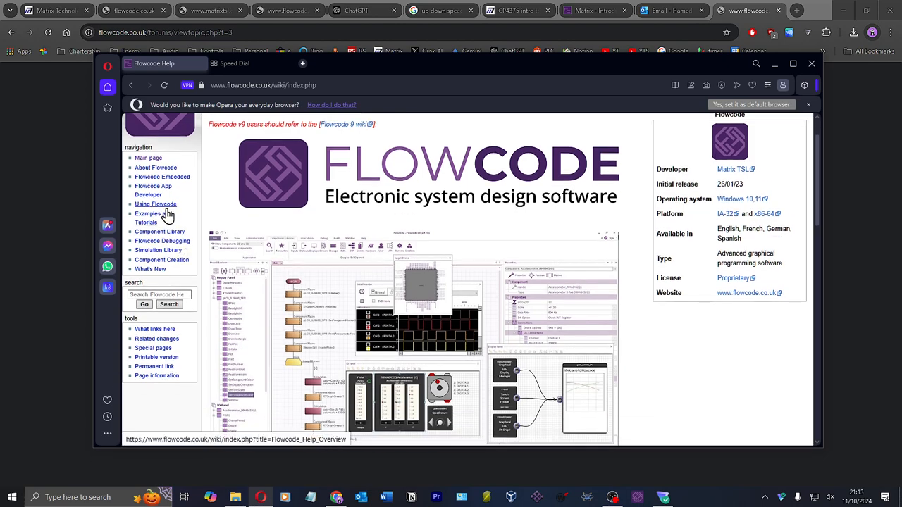
click(167, 213)
click(794, 63)
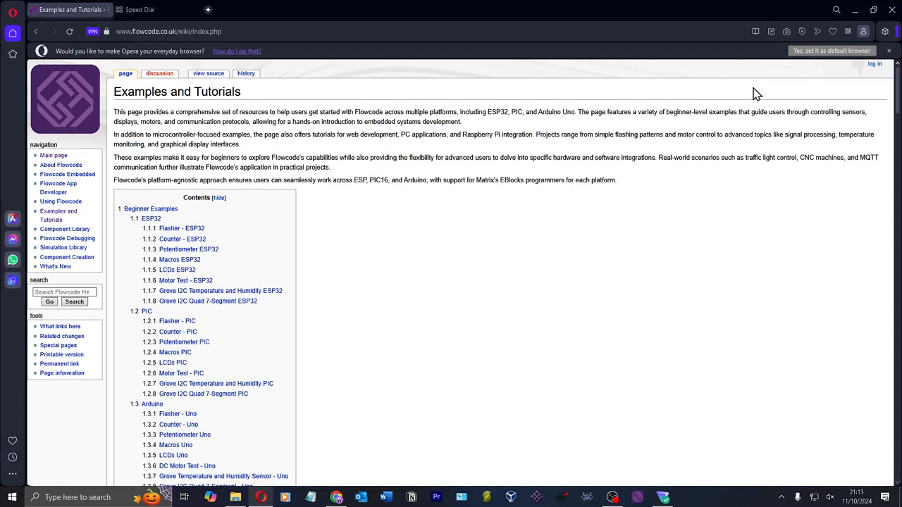
Step: Examine the Introduction to Microcontrollers Course section enlarged to 150%, and return to the page's introduction at 125% zoom
scroll(432, 224, down, 10)
scroll(433, 224, down, 15)
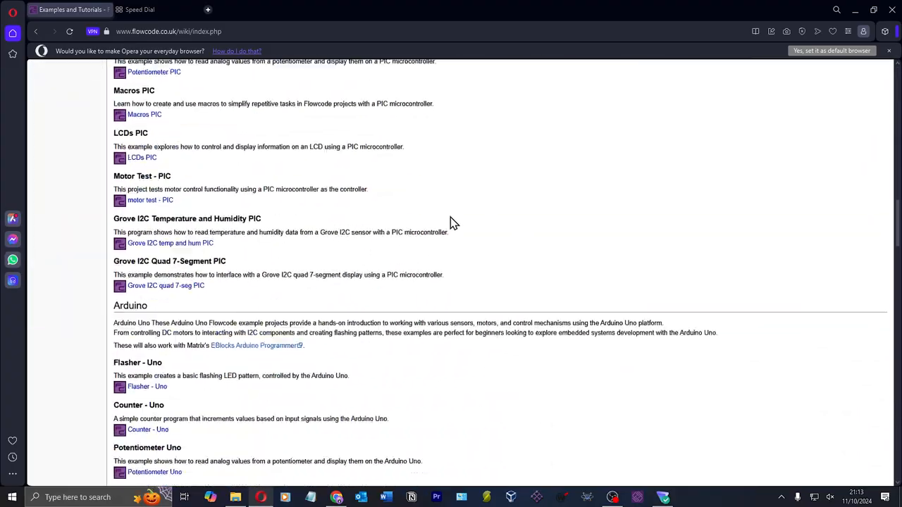
scroll(451, 221, down, 1)
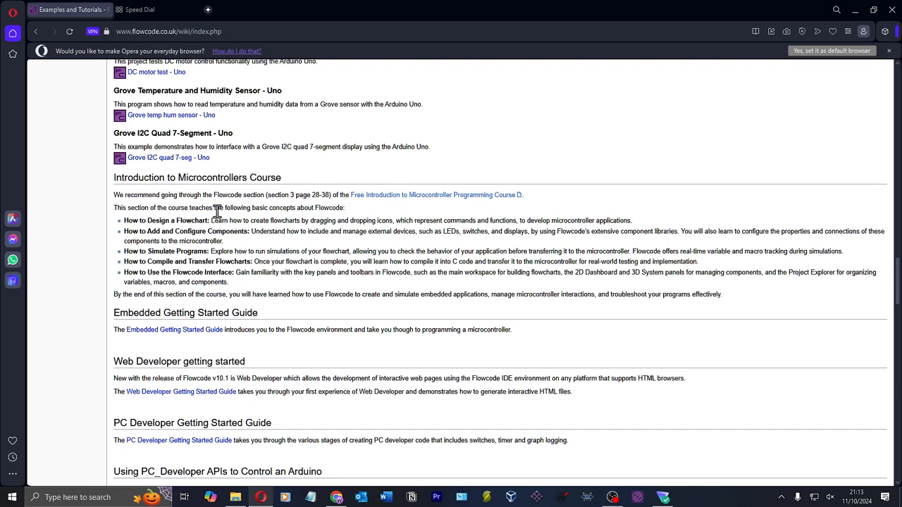
scroll(229, 198, up, 2)
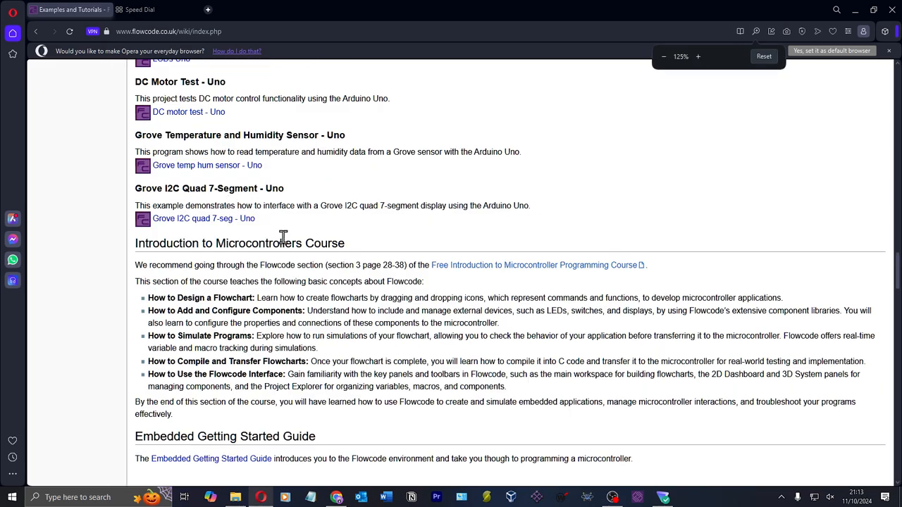
scroll(304, 277, up, 1)
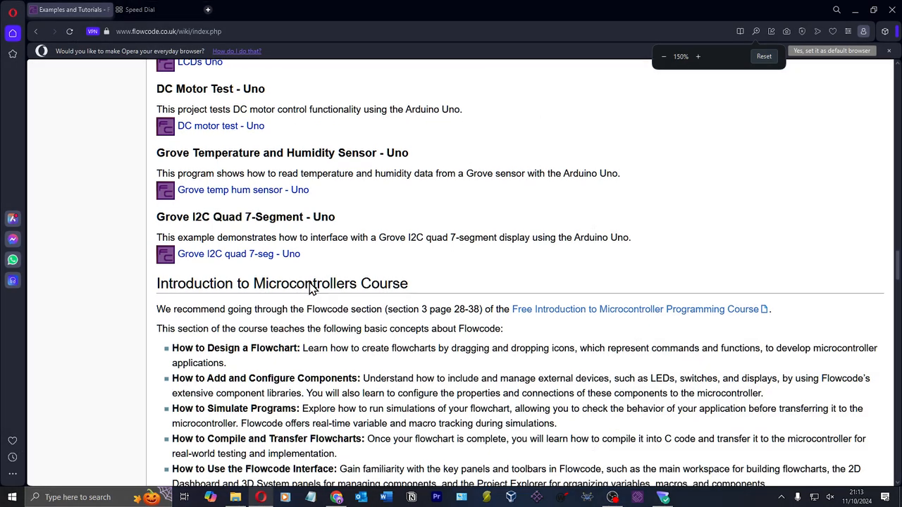
scroll(337, 288, down, 2)
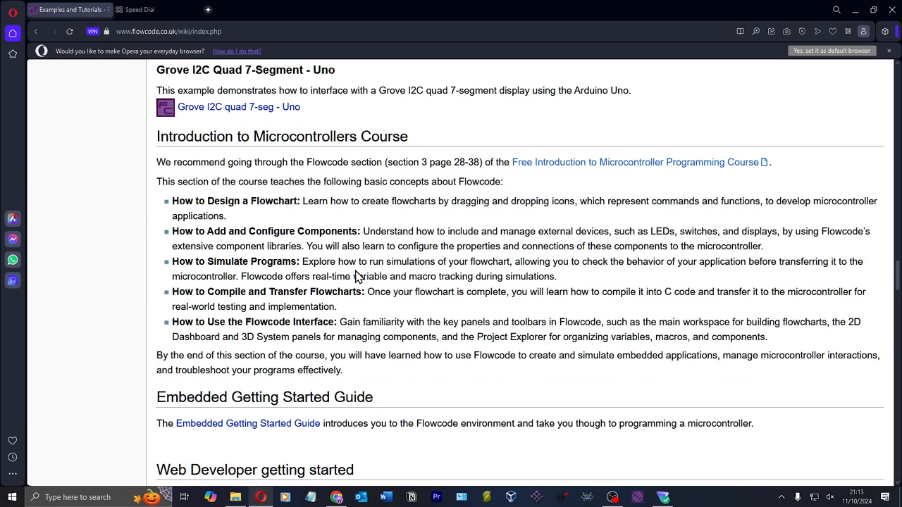
scroll(357, 275, down, 4)
scroll(374, 270, up, 4)
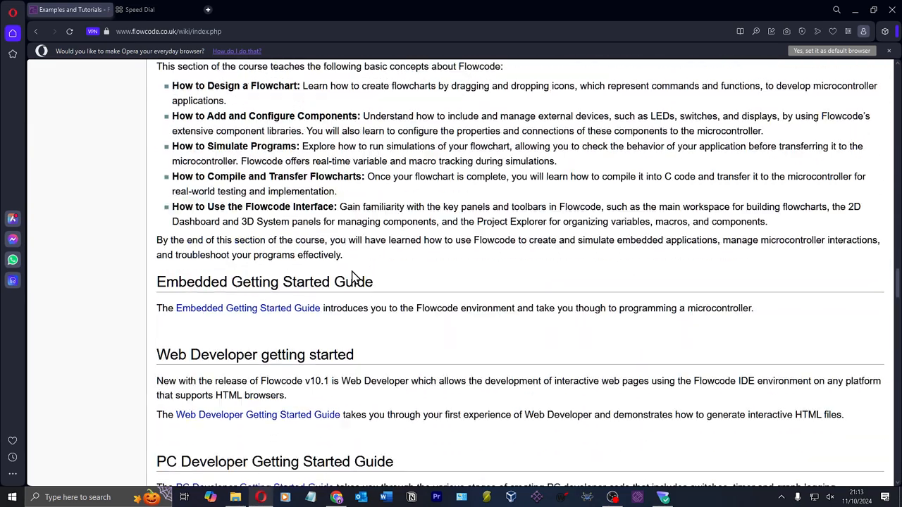
scroll(351, 275, up, 1)
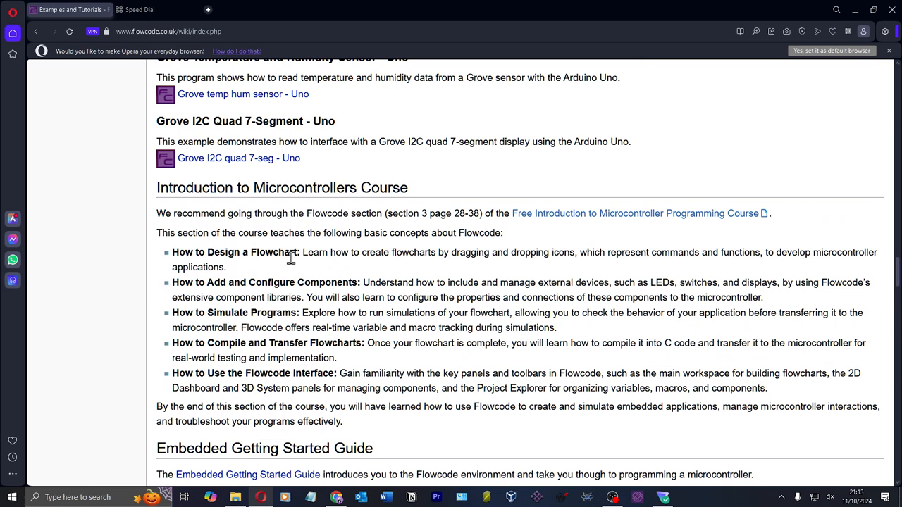
scroll(289, 257, up, 20)
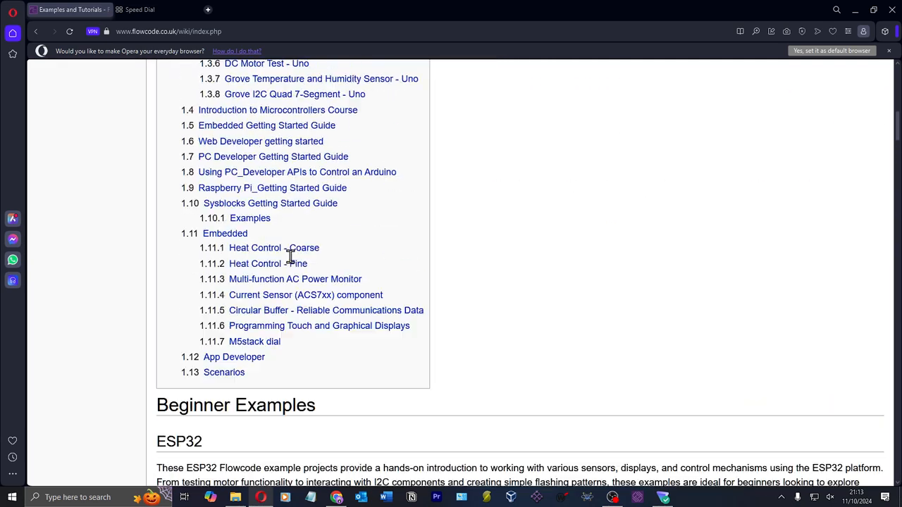
ctrl+scroll(308, 221, down, 1)
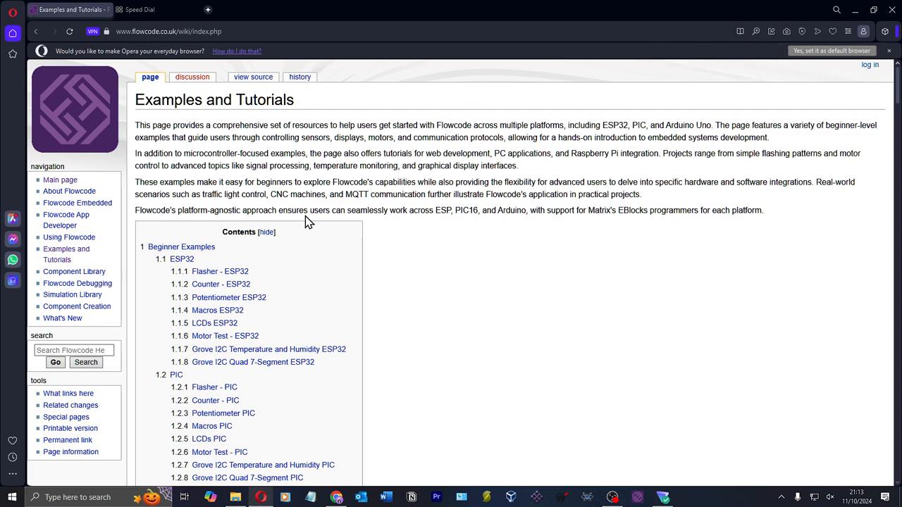
Step: Search for "old school runescape wiki" in the Speed Dial tab, rejecting Google's cookies, and browse the Old School RuneScape Wiki's main page
click(176, 13)
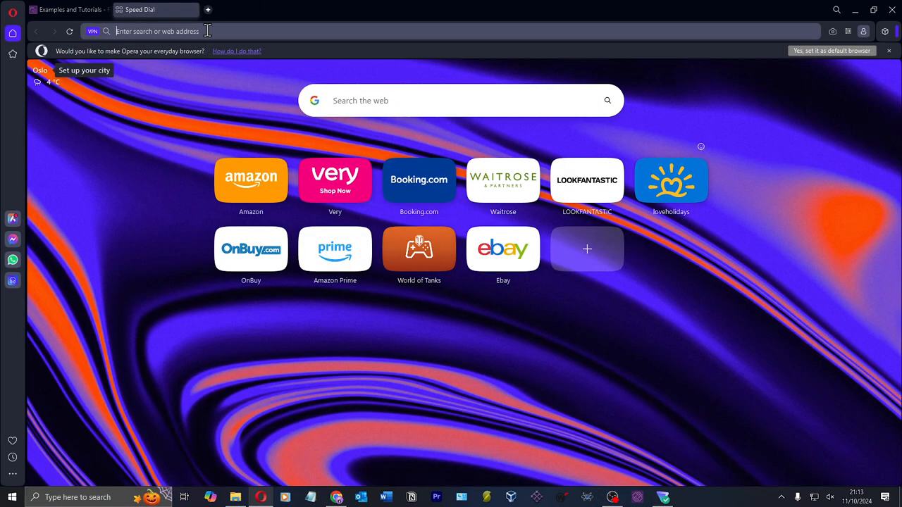
click(207, 31)
text(old school )
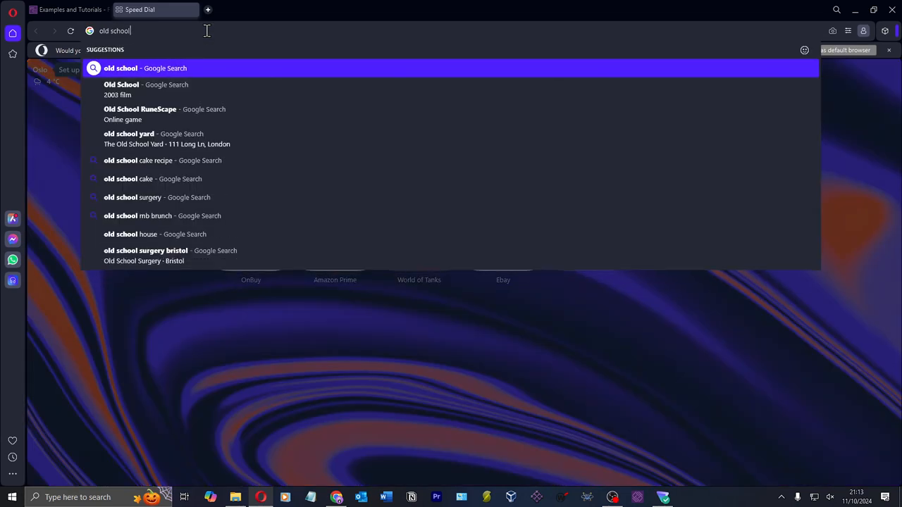
text(runescape wiki)
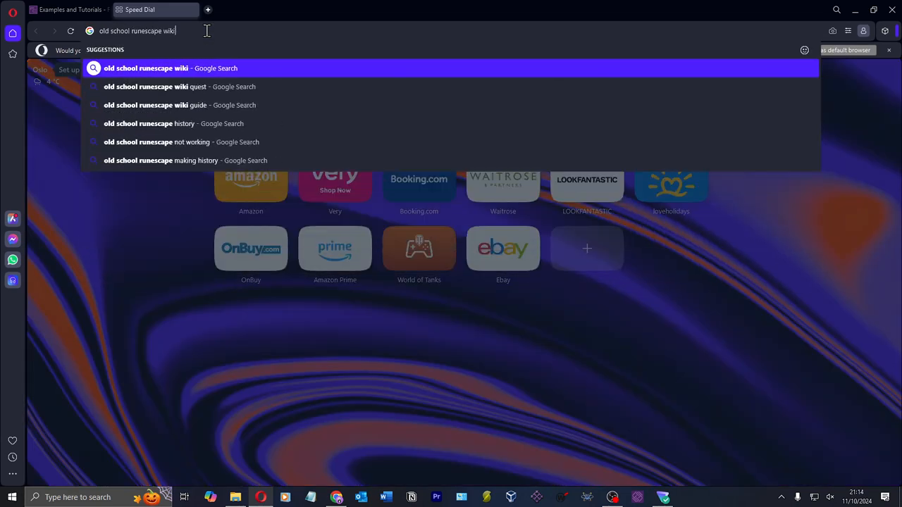
key(Return)
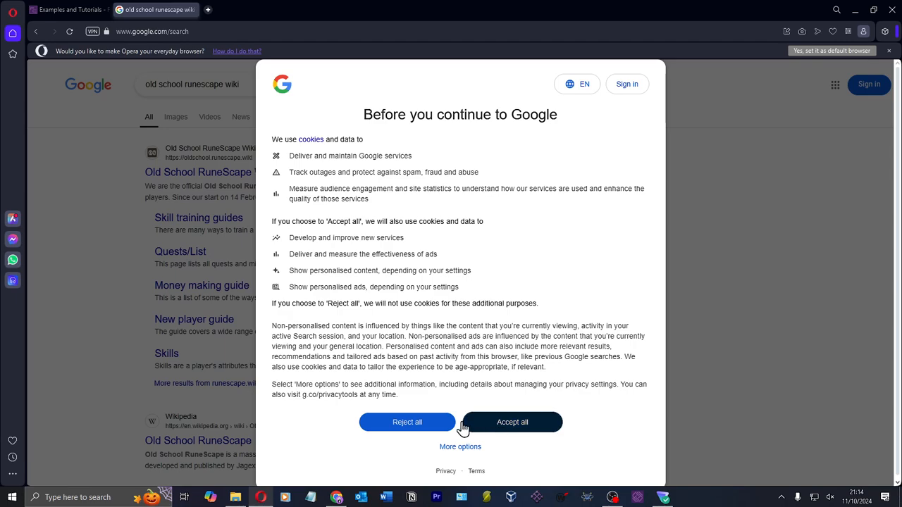
click(395, 422)
click(254, 175)
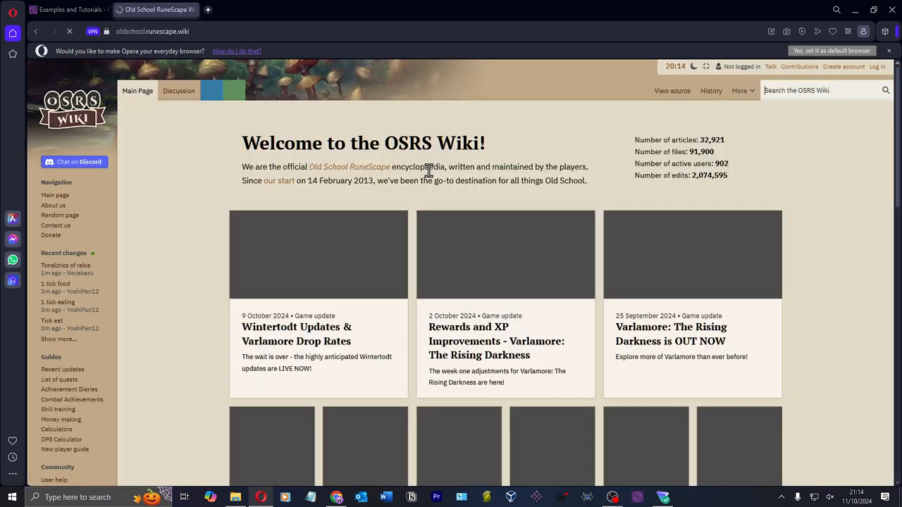
scroll(456, 233, down, 12)
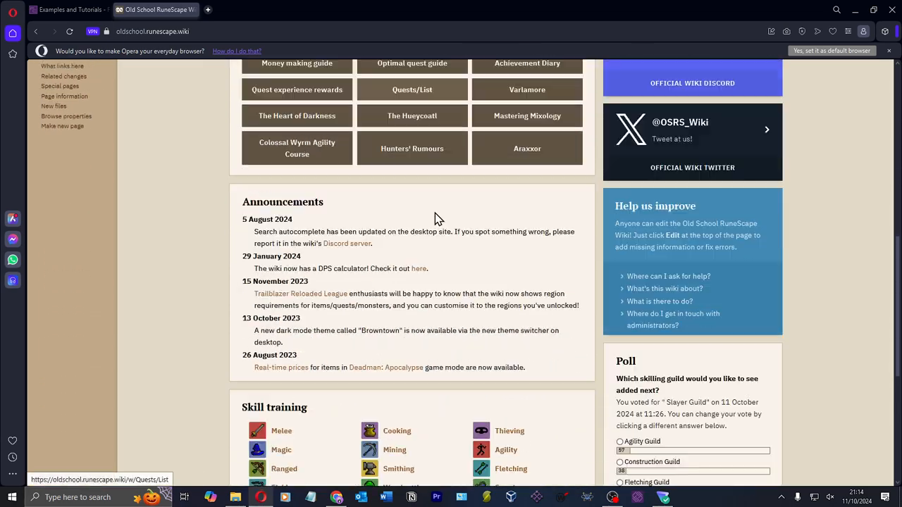
Step: View the OSRS Wiki's About us page, then look over the recently changed Tonalztics of ralos article
scroll(336, 270, up, 12)
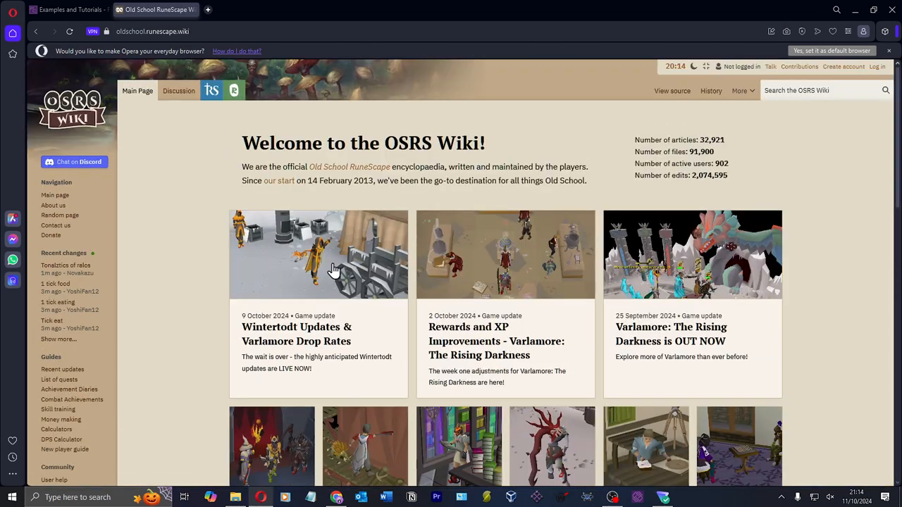
click(55, 206)
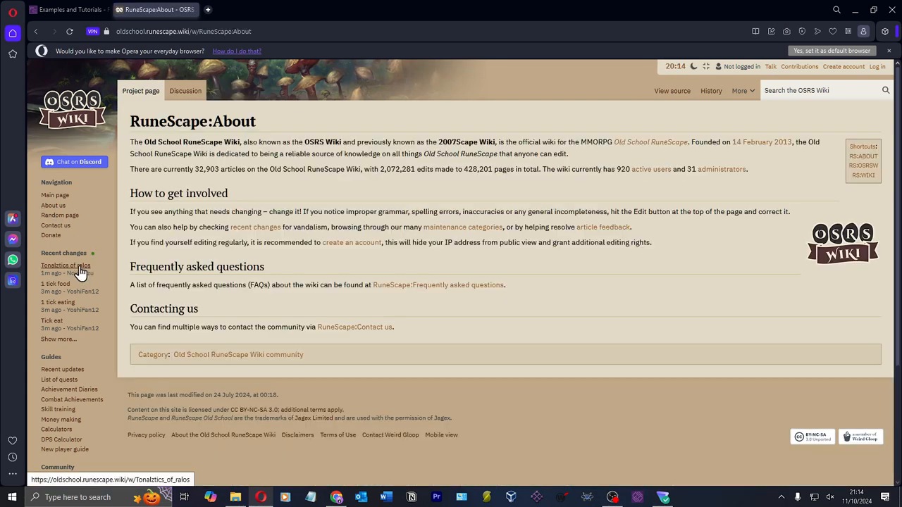
click(70, 265)
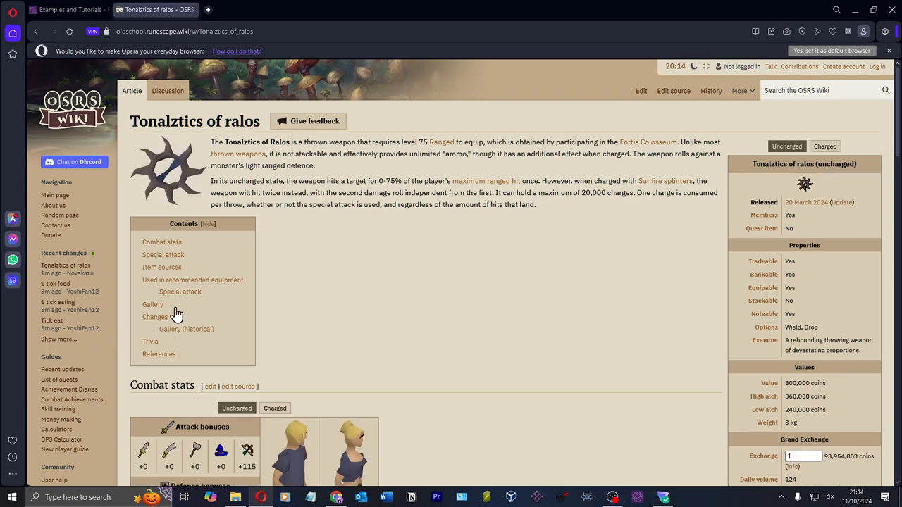
scroll(176, 314, down, 2)
Step: Open the wiki's Money making guide and look through its table of methods, hourly profits and required skills
click(75, 321)
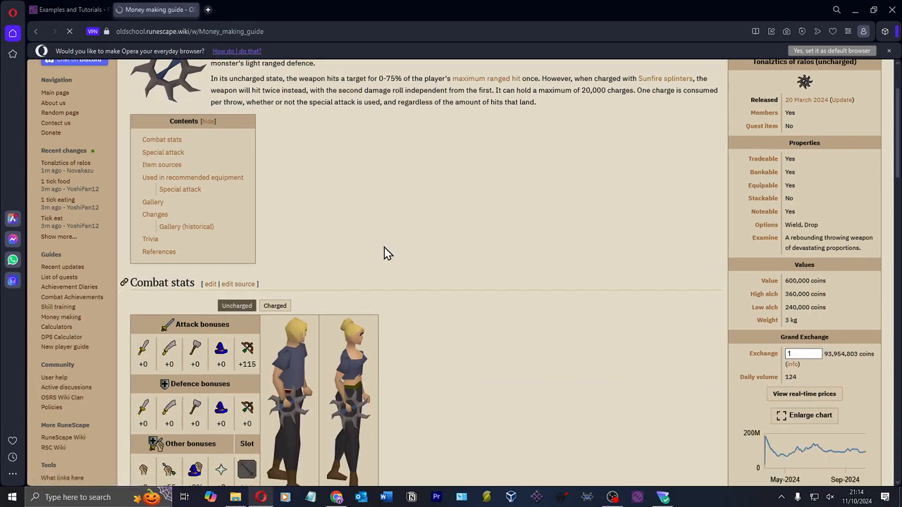
scroll(403, 245, down, 5)
scroll(413, 228, down, 3)
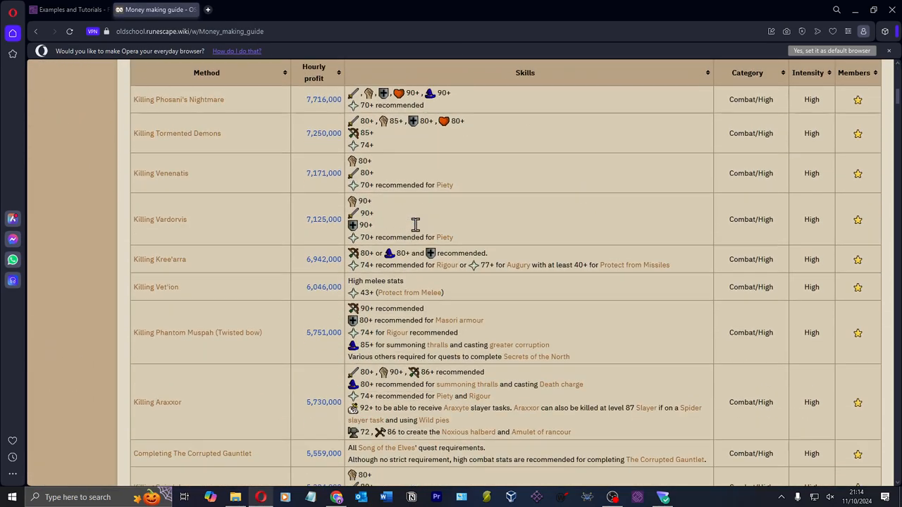
scroll(417, 231, up, 9)
Step: Return to the Flowcode wiki's Examples and Tutorials page and look through its contents list and the ESP32 and PIC beginner examples
click(76, 10)
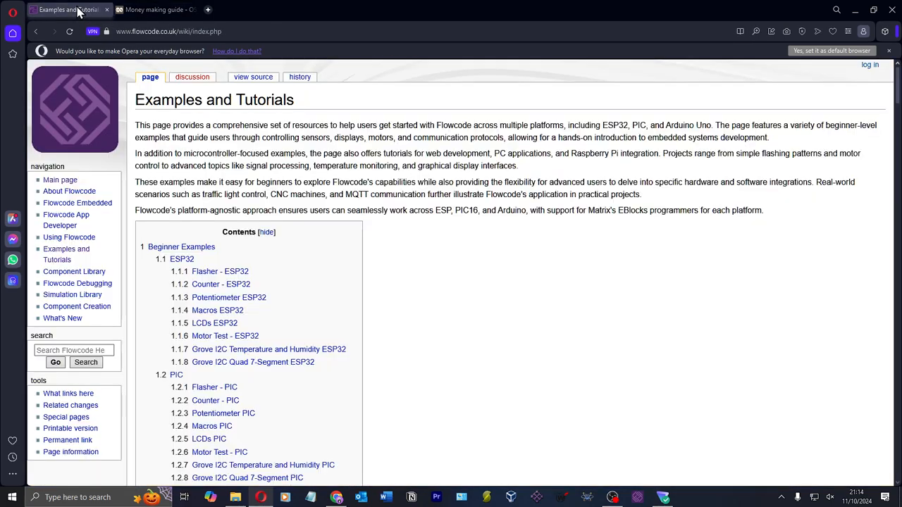
scroll(444, 173, down, 5)
scroll(447, 192, down, 4)
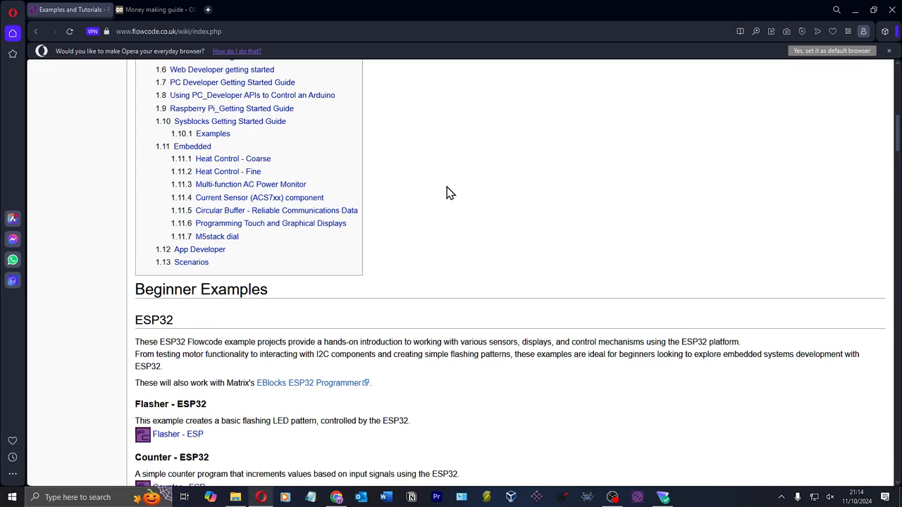
scroll(448, 193, down, 9)
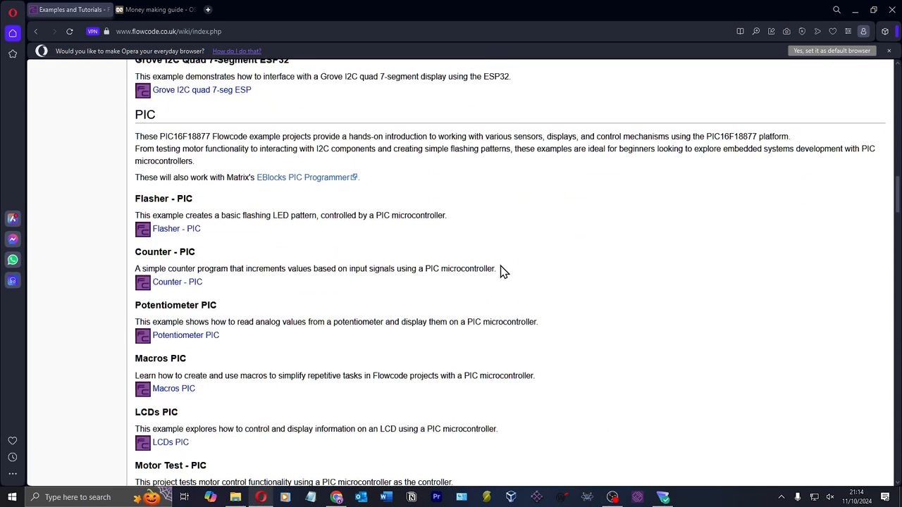
scroll(503, 272, down, 3)
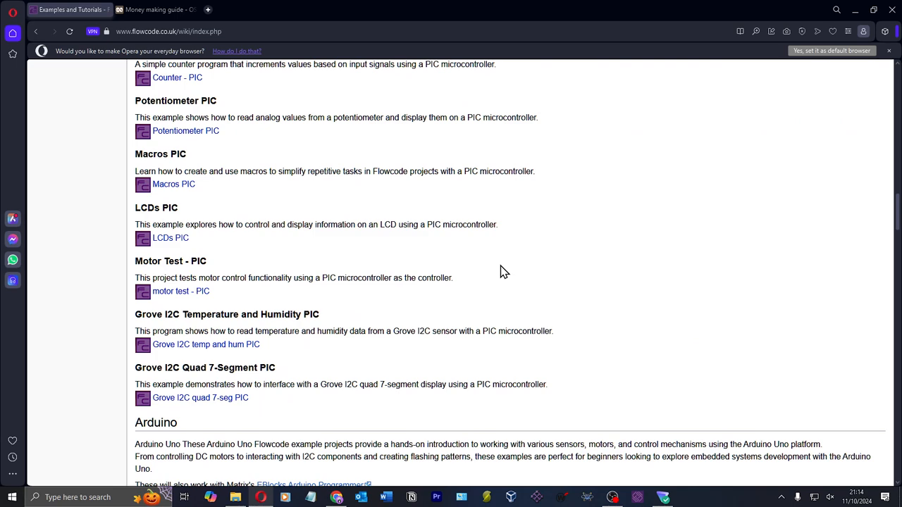